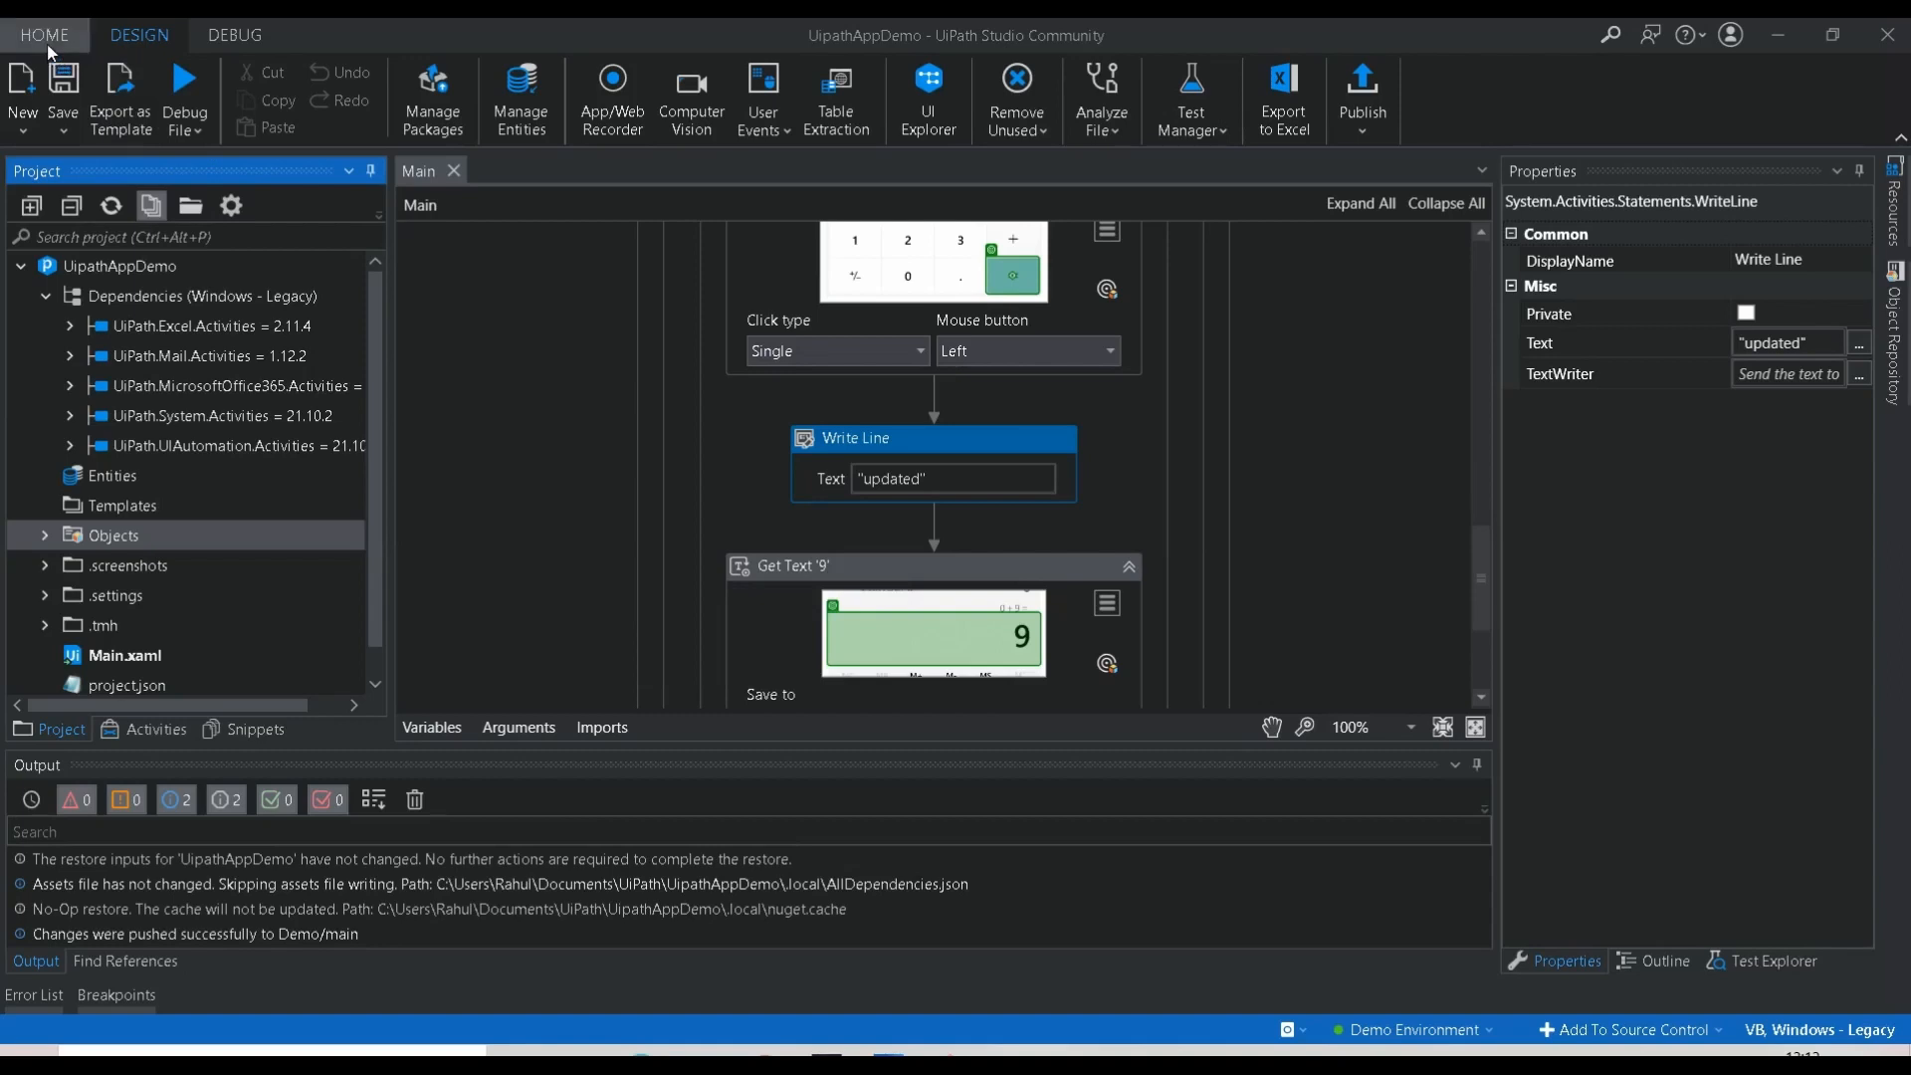
Open the project's Team source-control options, then switch to GitHub in Chrome and start a new repository.
{"action": "left_click", "coordinate": [47, 40]}
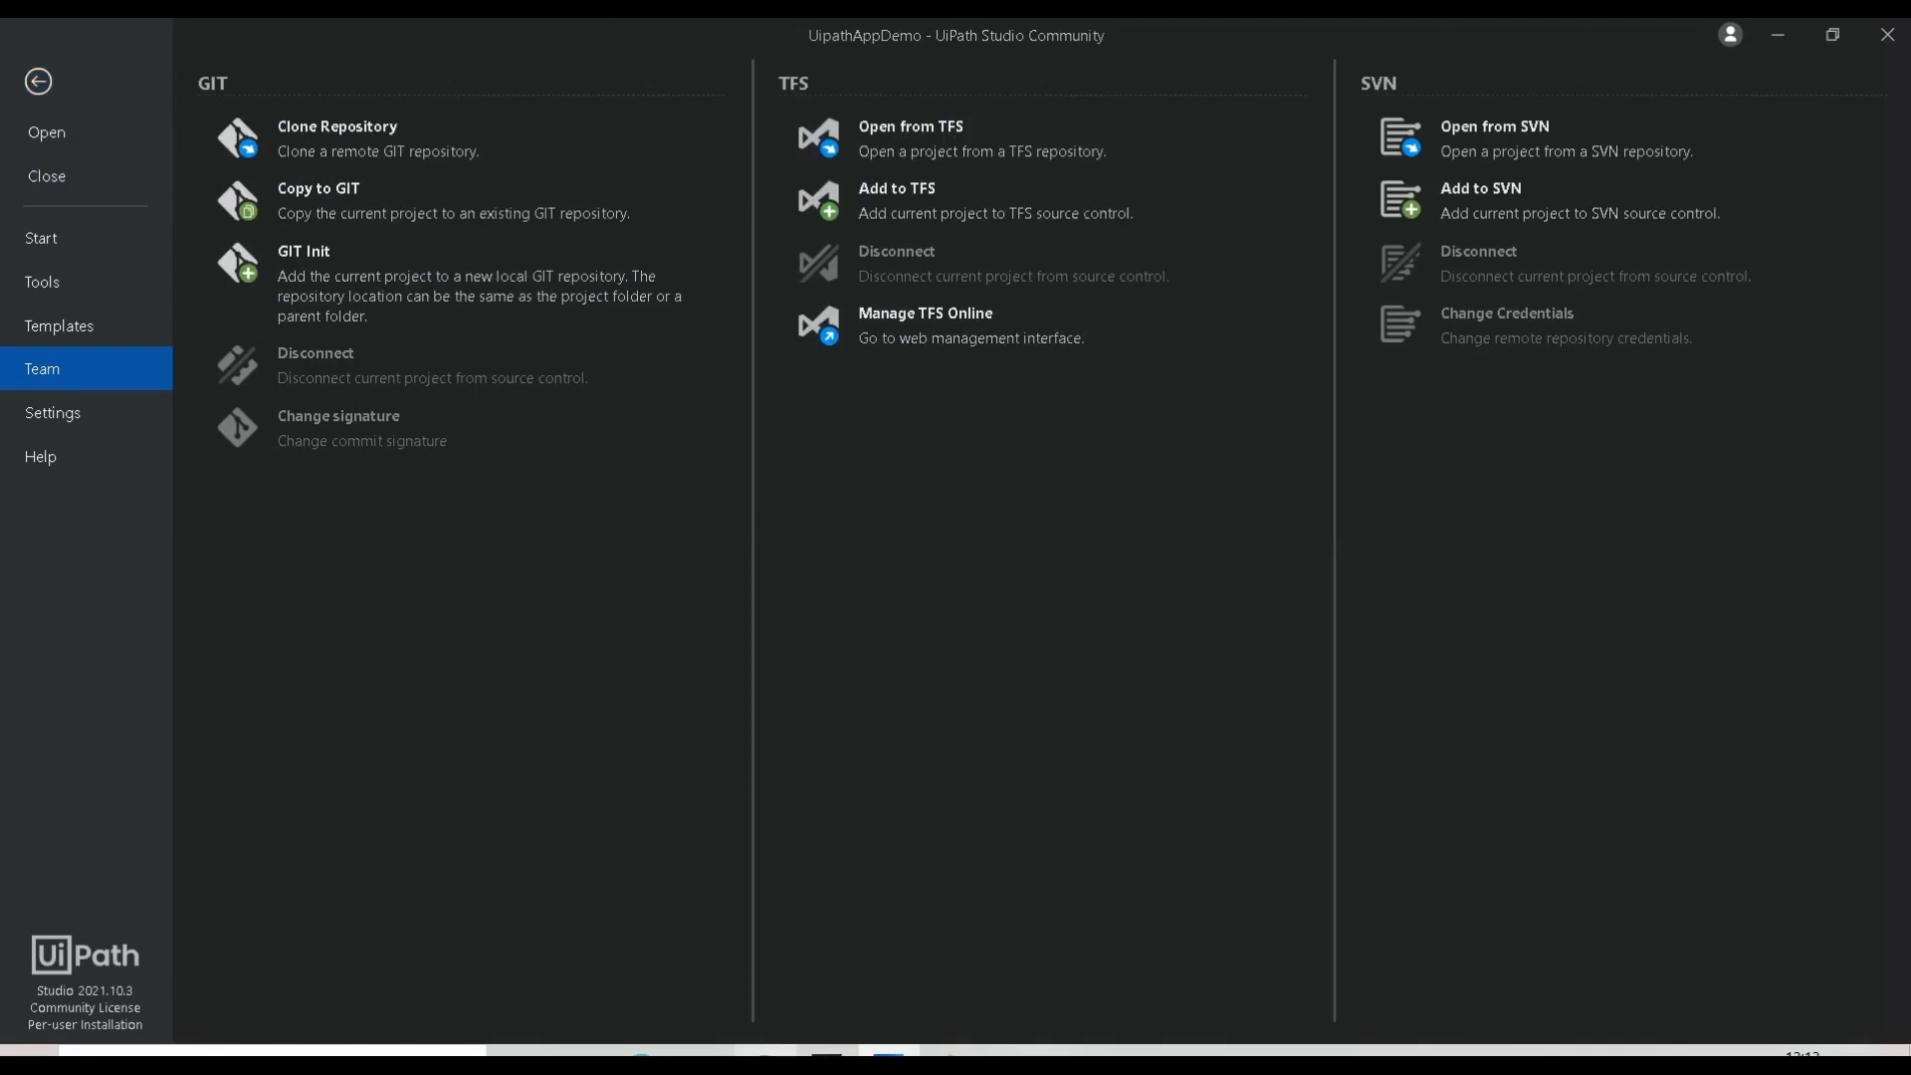
{"action": "left_click", "coordinate": [765, 1050]}
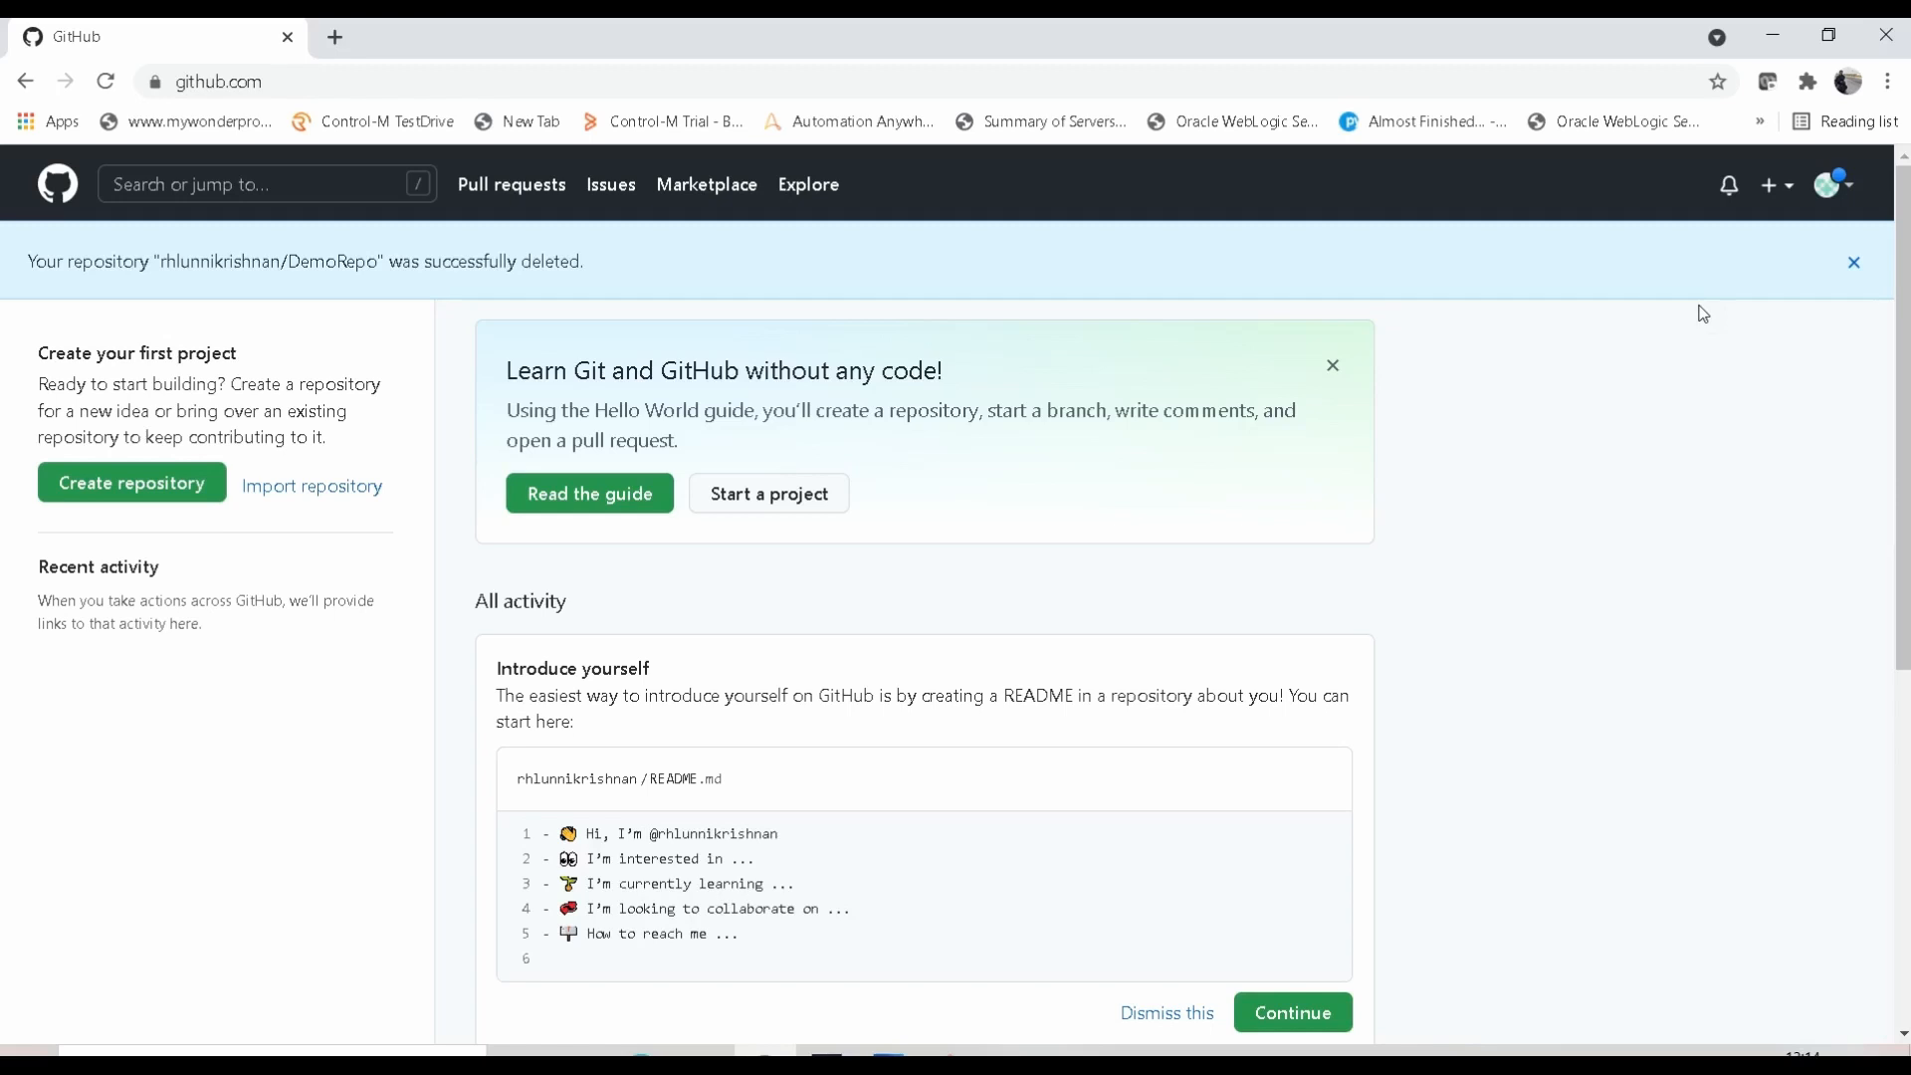
{"action": "left_click", "coordinate": [1779, 193]}
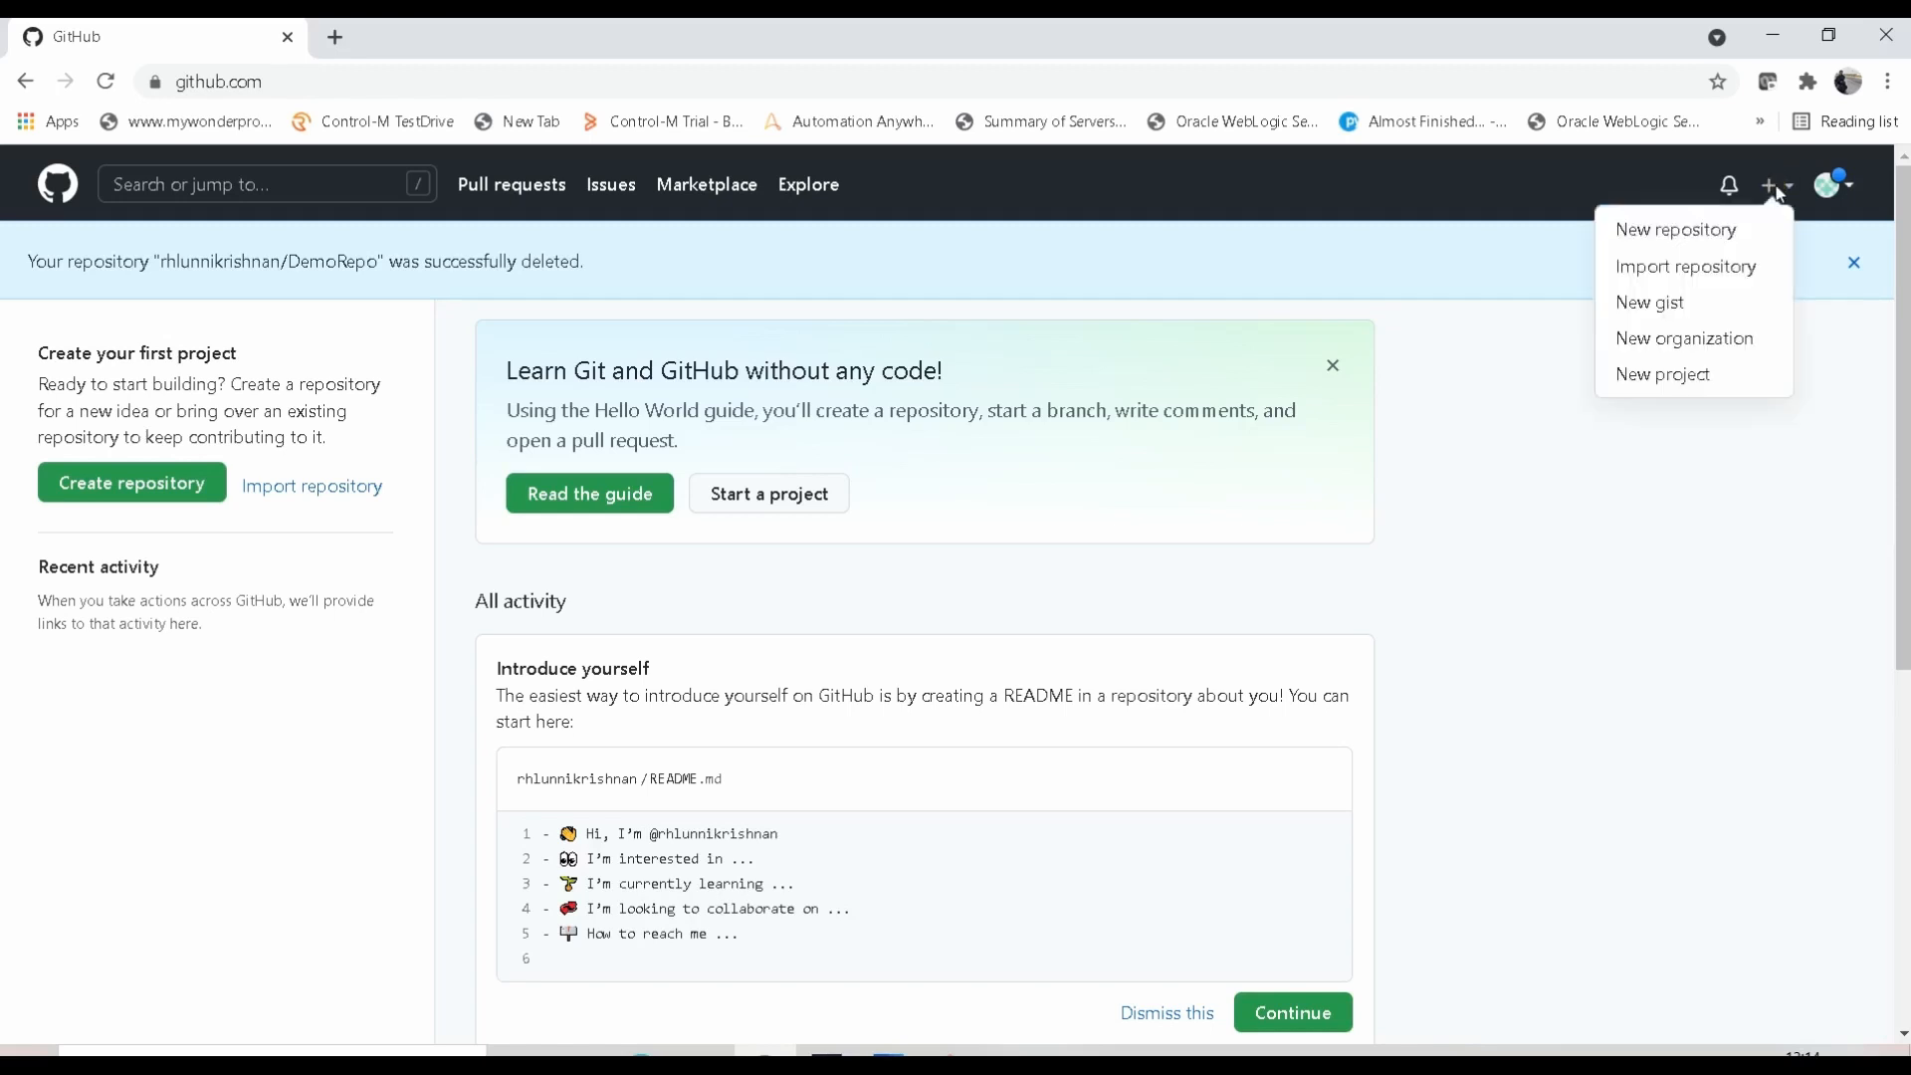
{"action": "left_click", "coordinate": [1694, 230]}
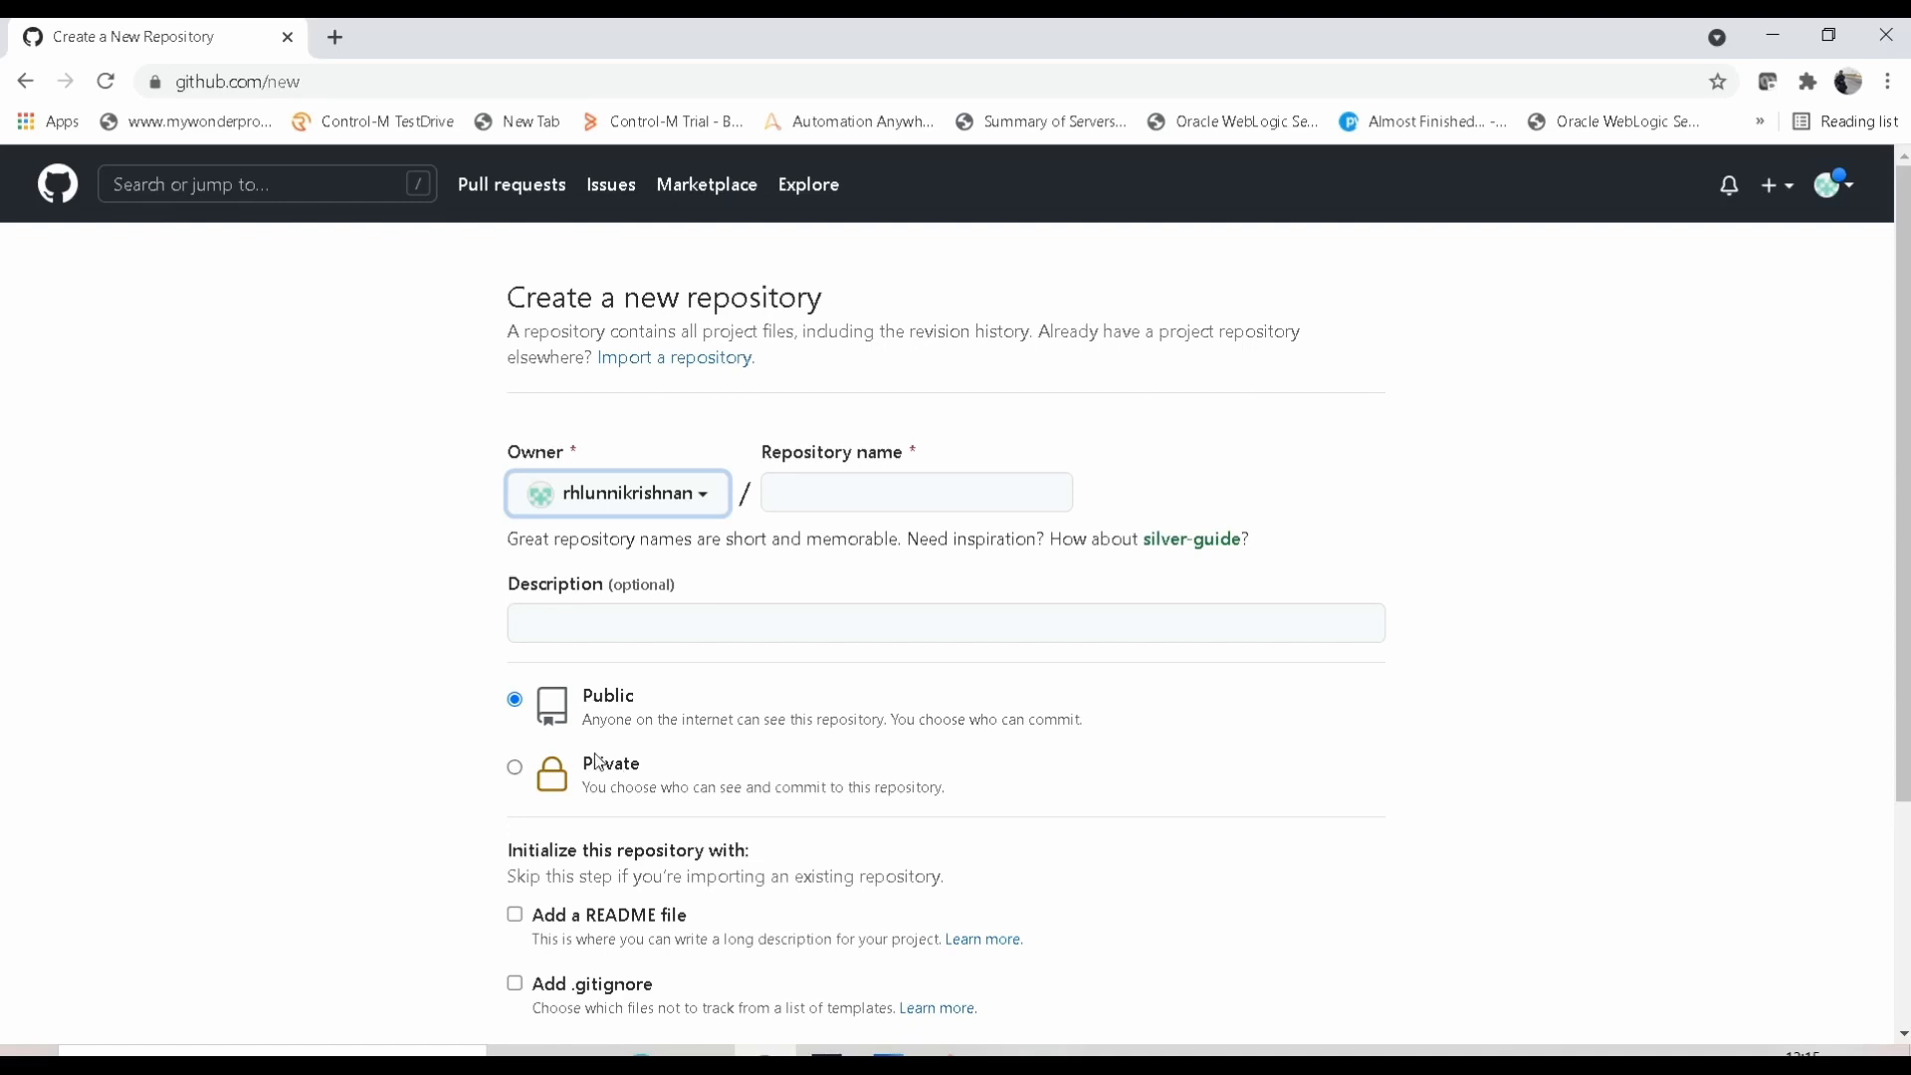
Name the repository DemoRepo and describe it as "This is a sample repository to test the Uipath and GIT".
{"action": "left_click", "coordinate": [812, 499]}
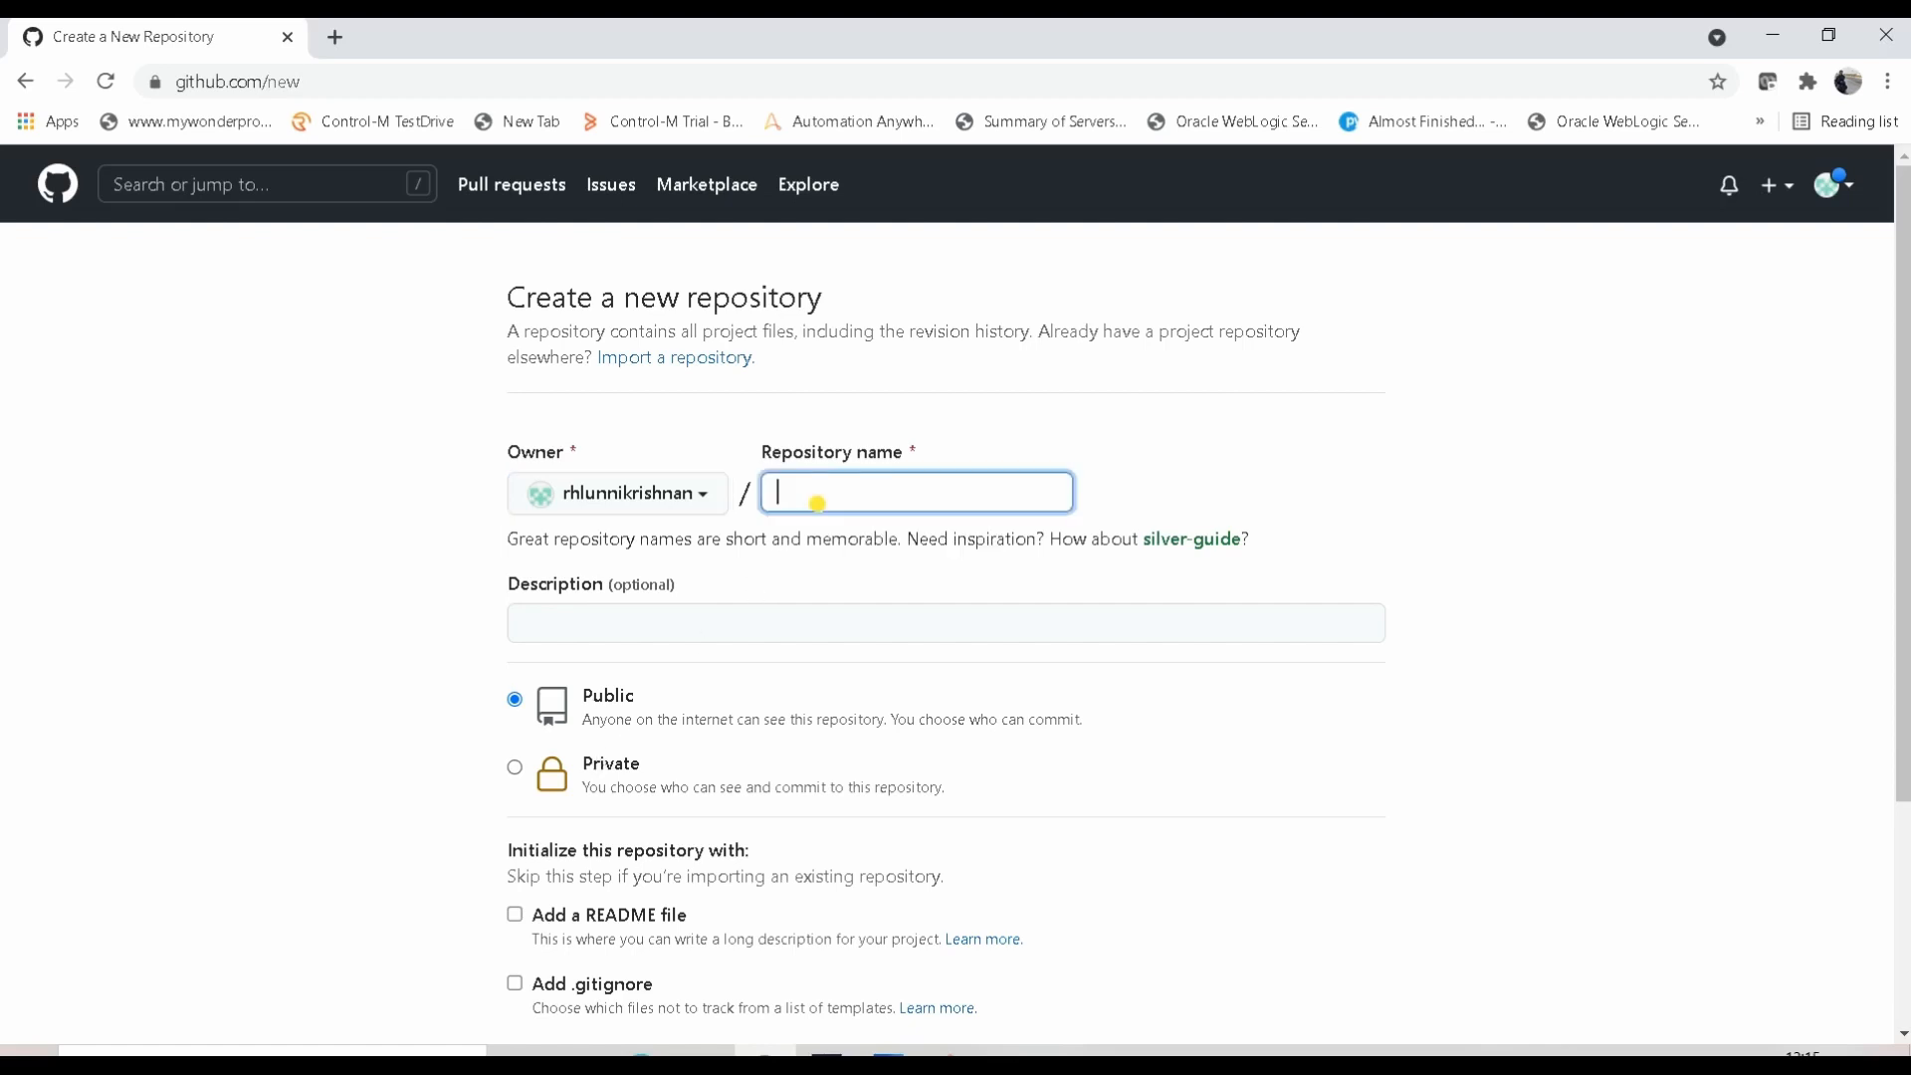
{"action": "type", "text": "Demo"}
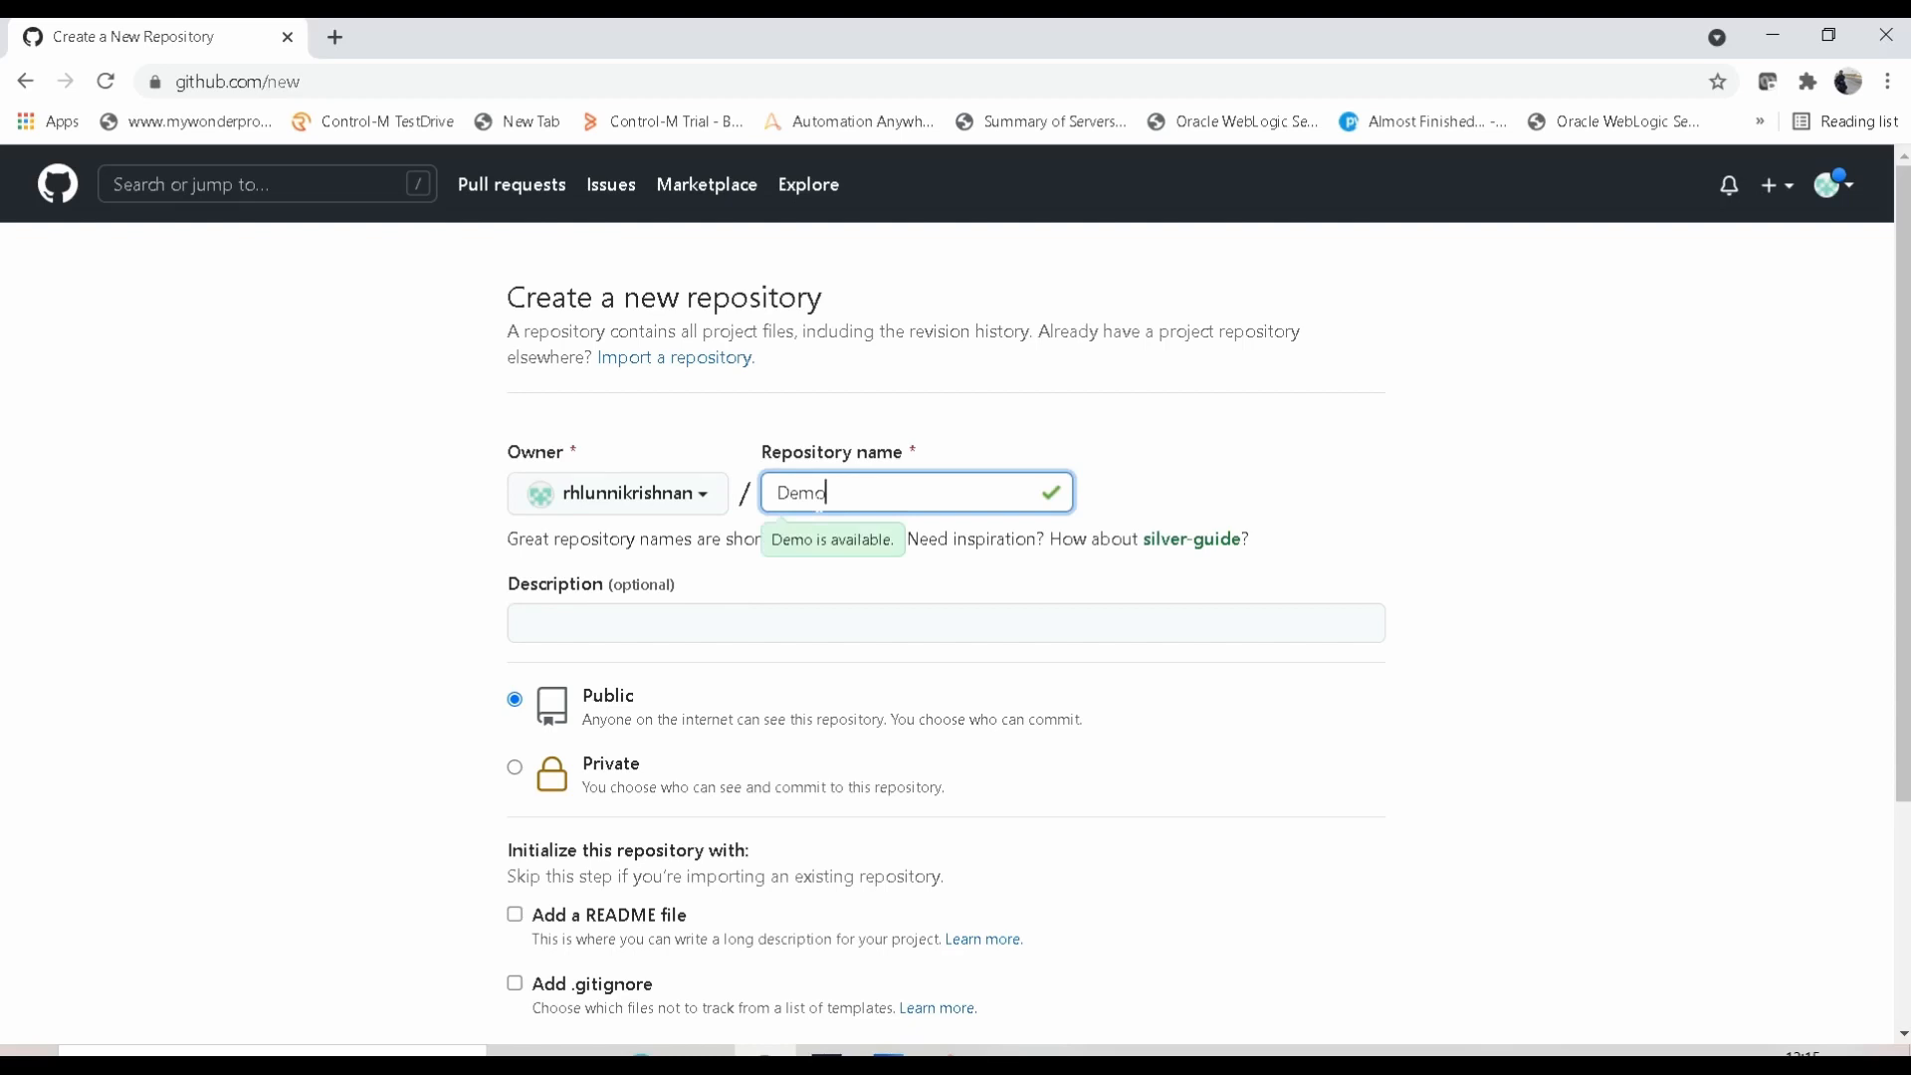
{"action": "type", "text": "Repo"}
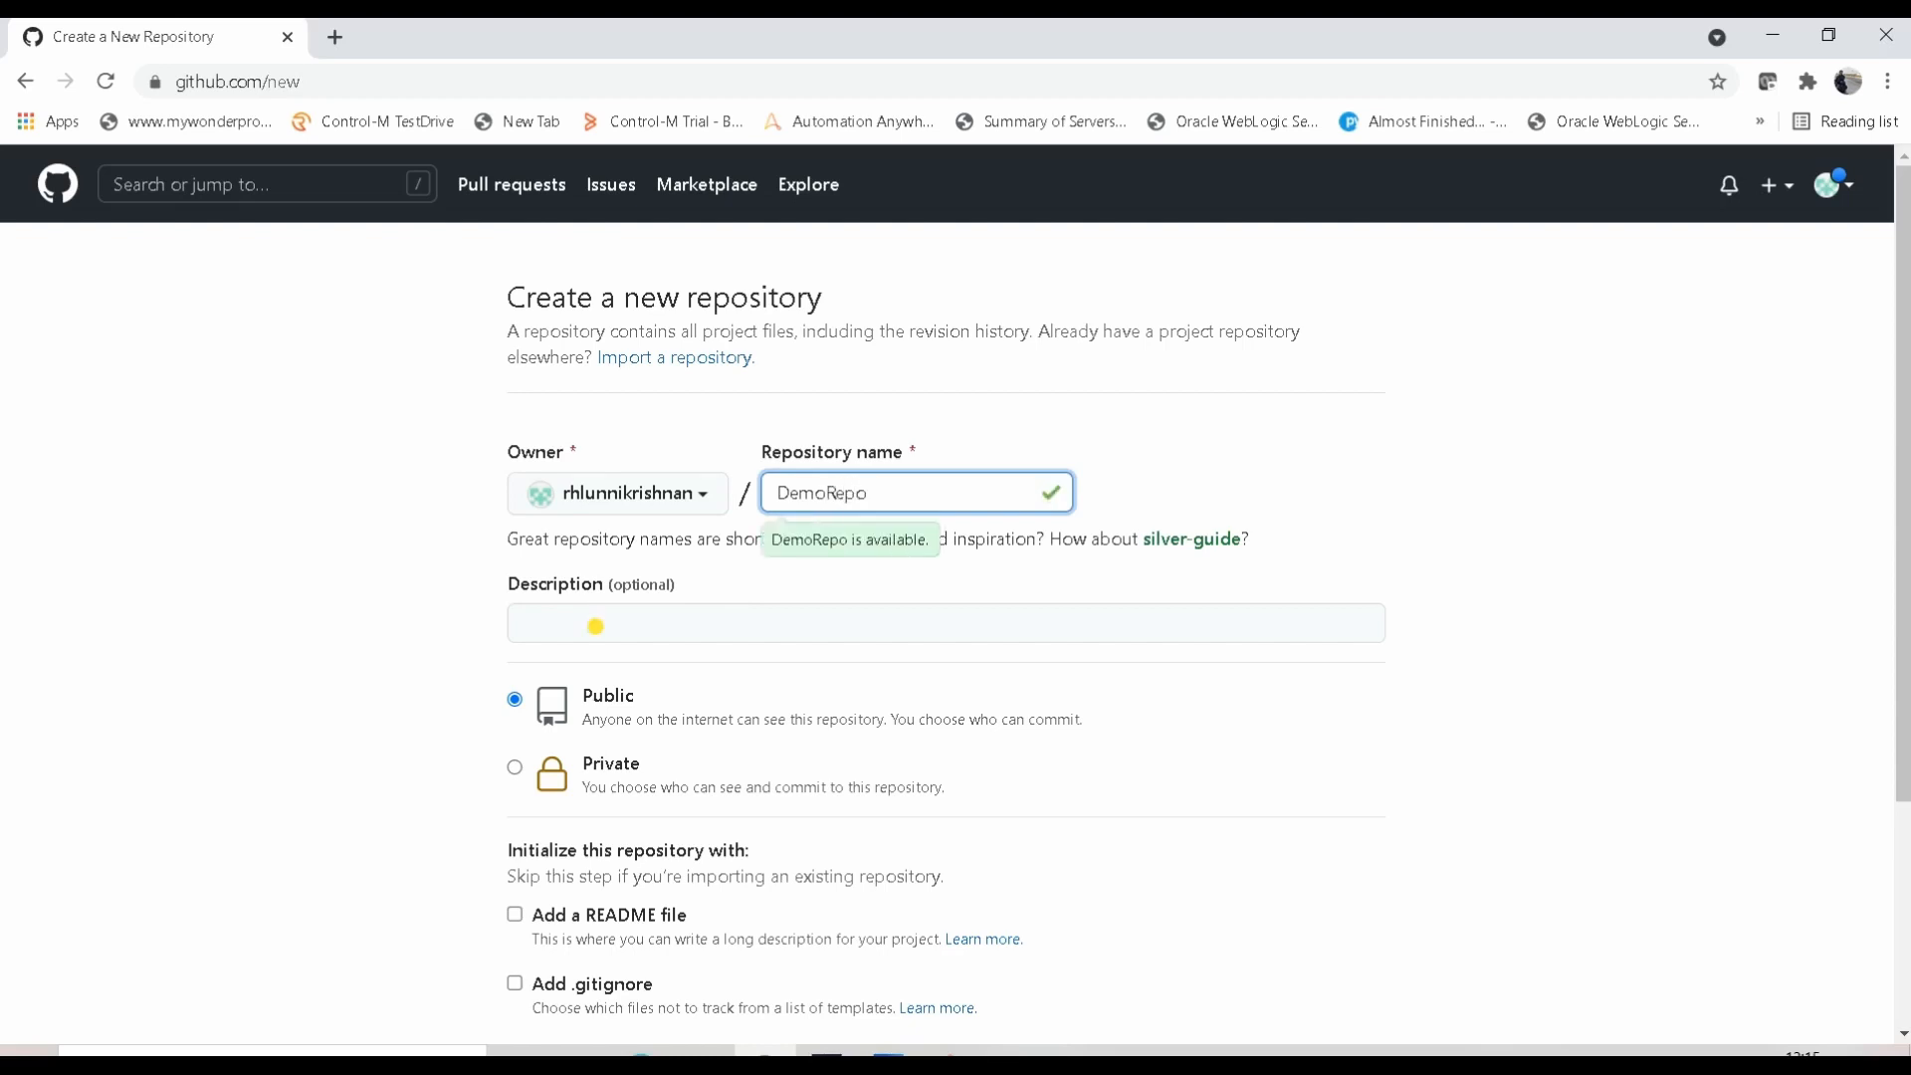
{"action": "left_click", "coordinate": [595, 626]}
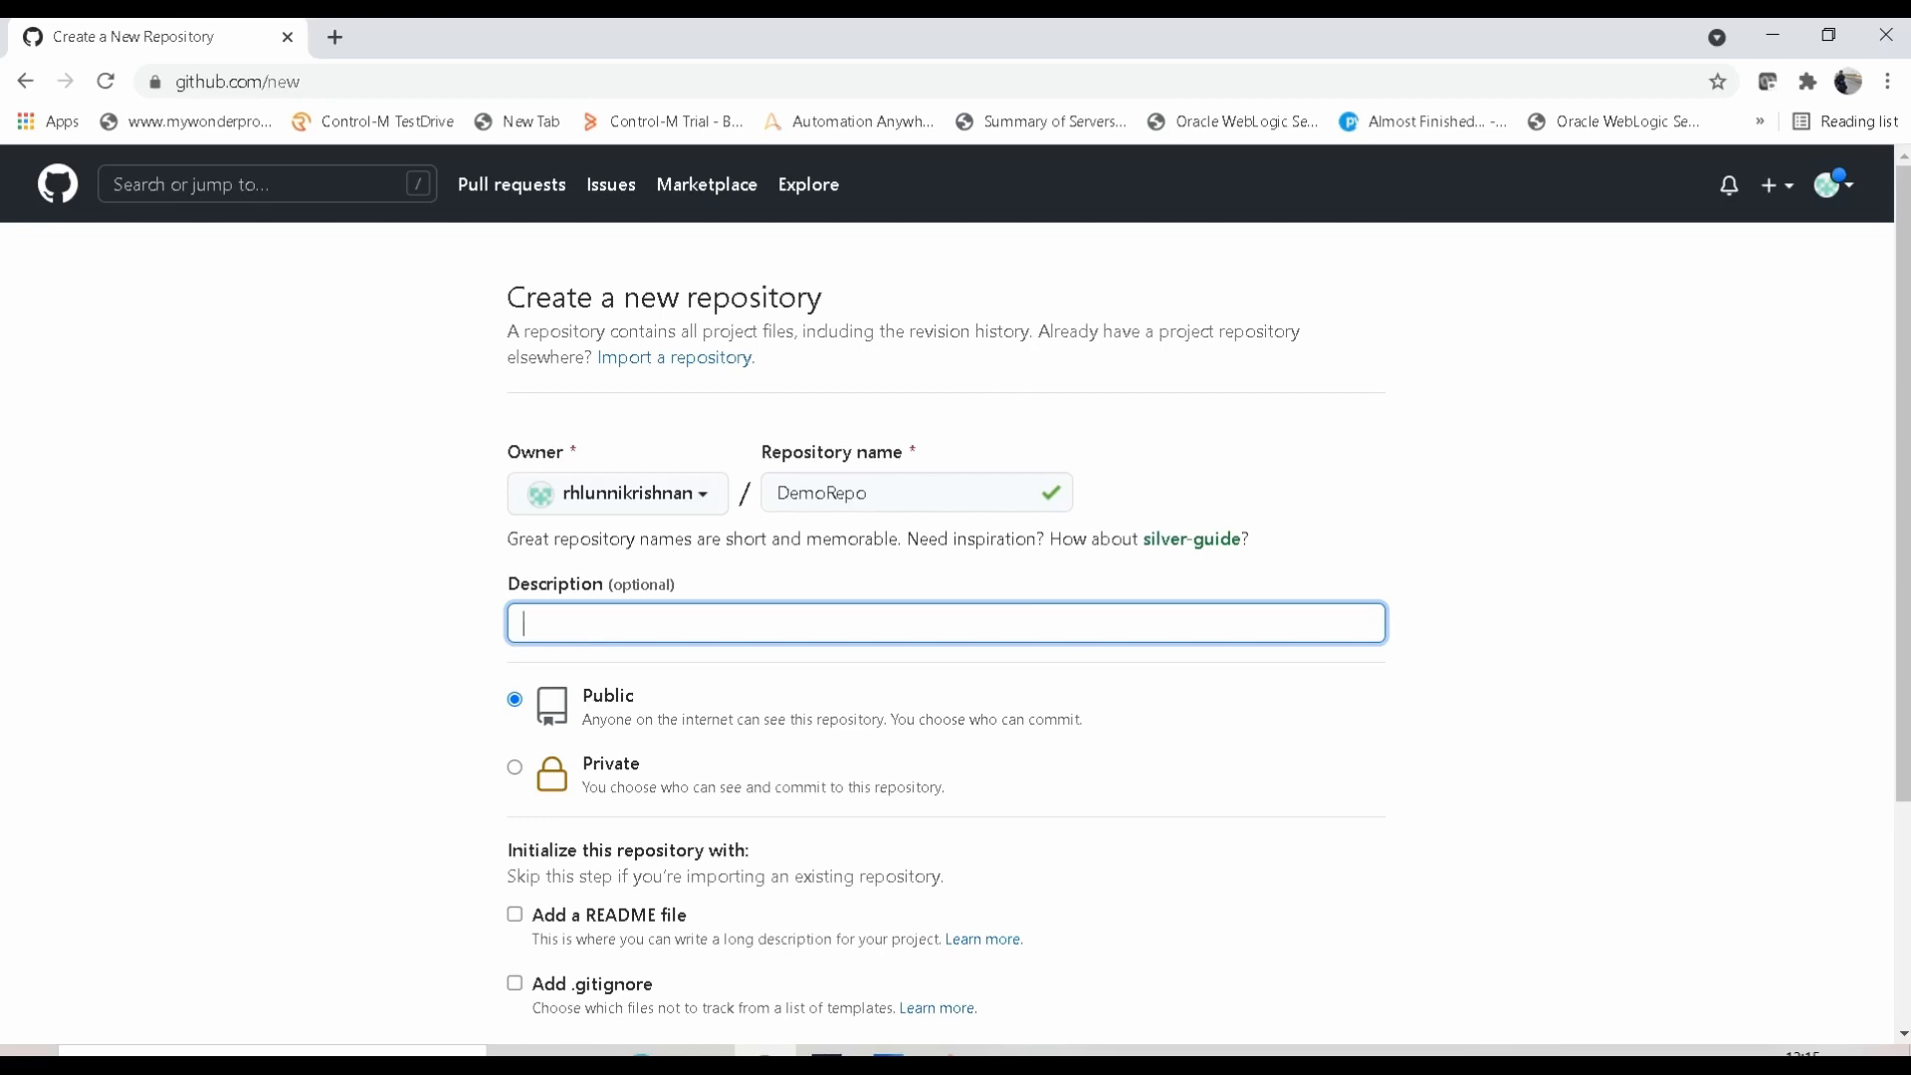
{"action": "type", "text": "This is a sample repository"}
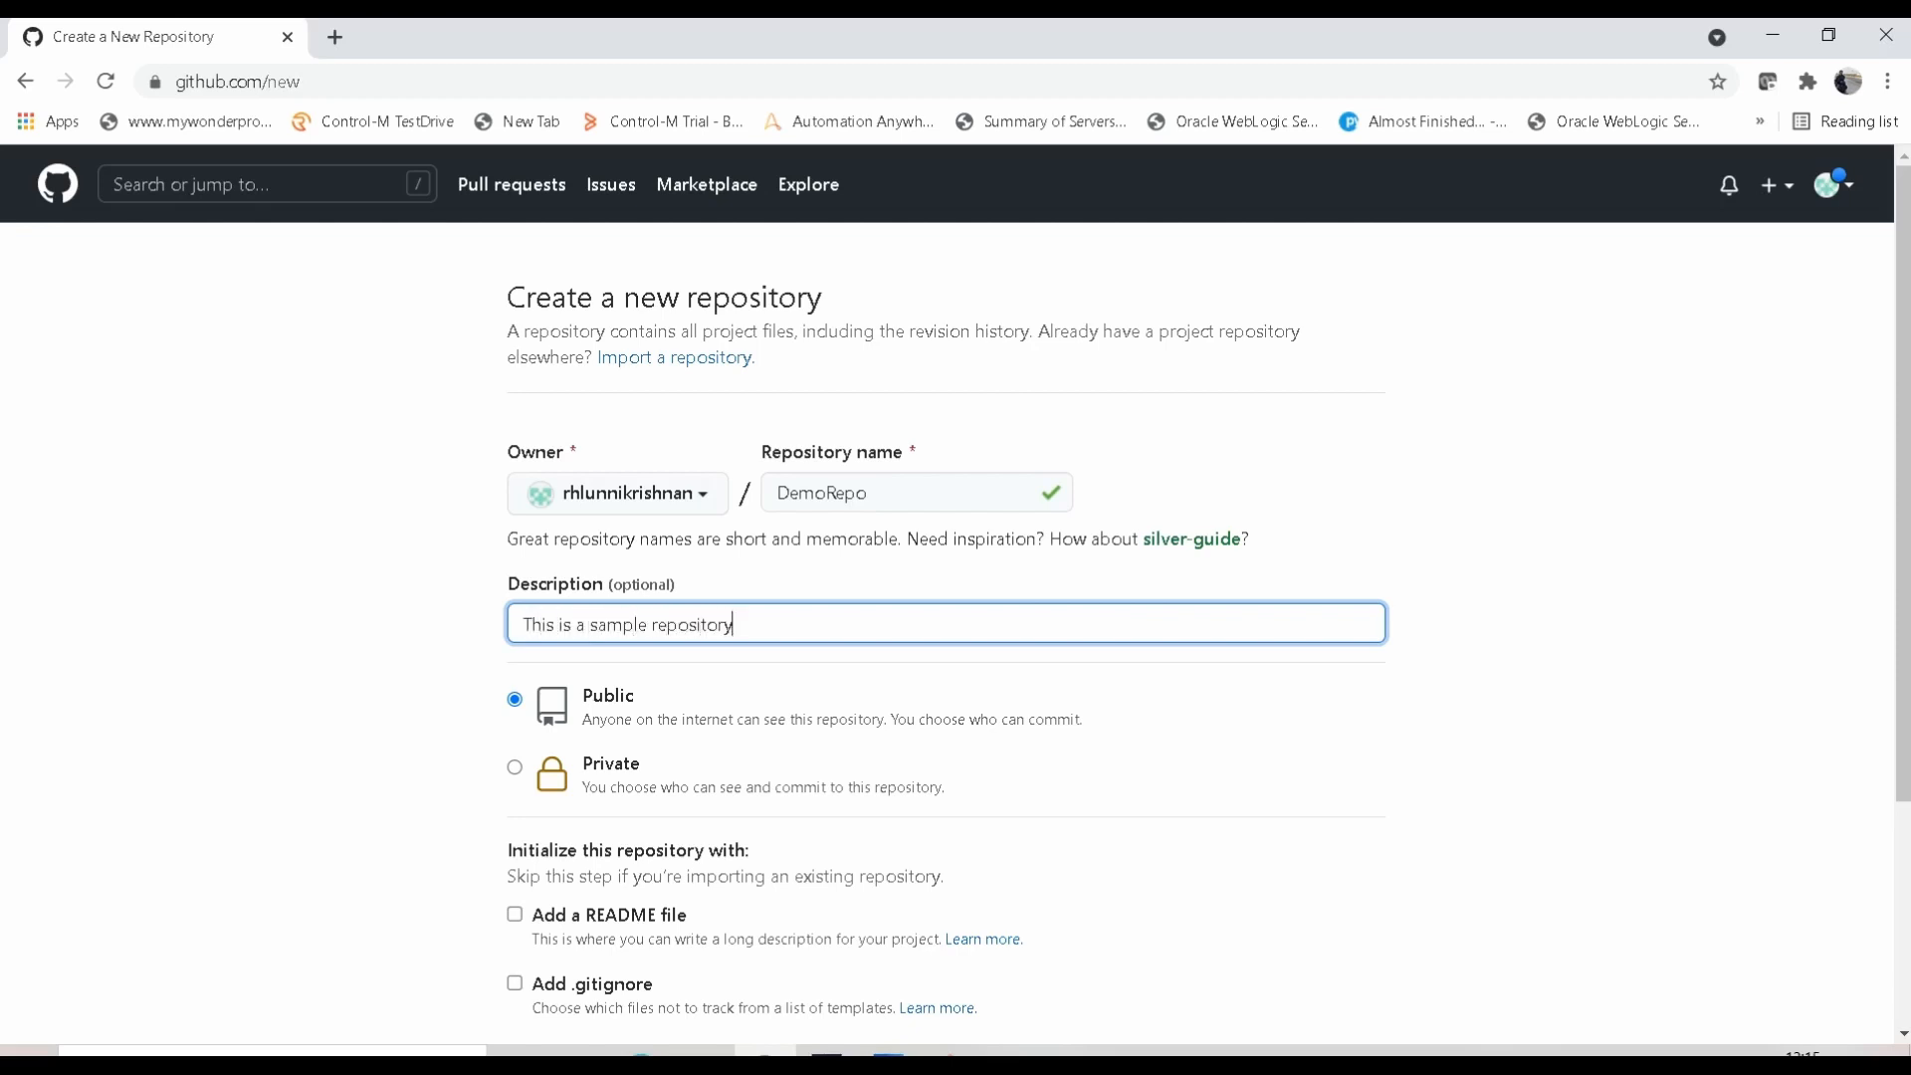
{"action": "type", "text": " to test the Uipath and GIT"}
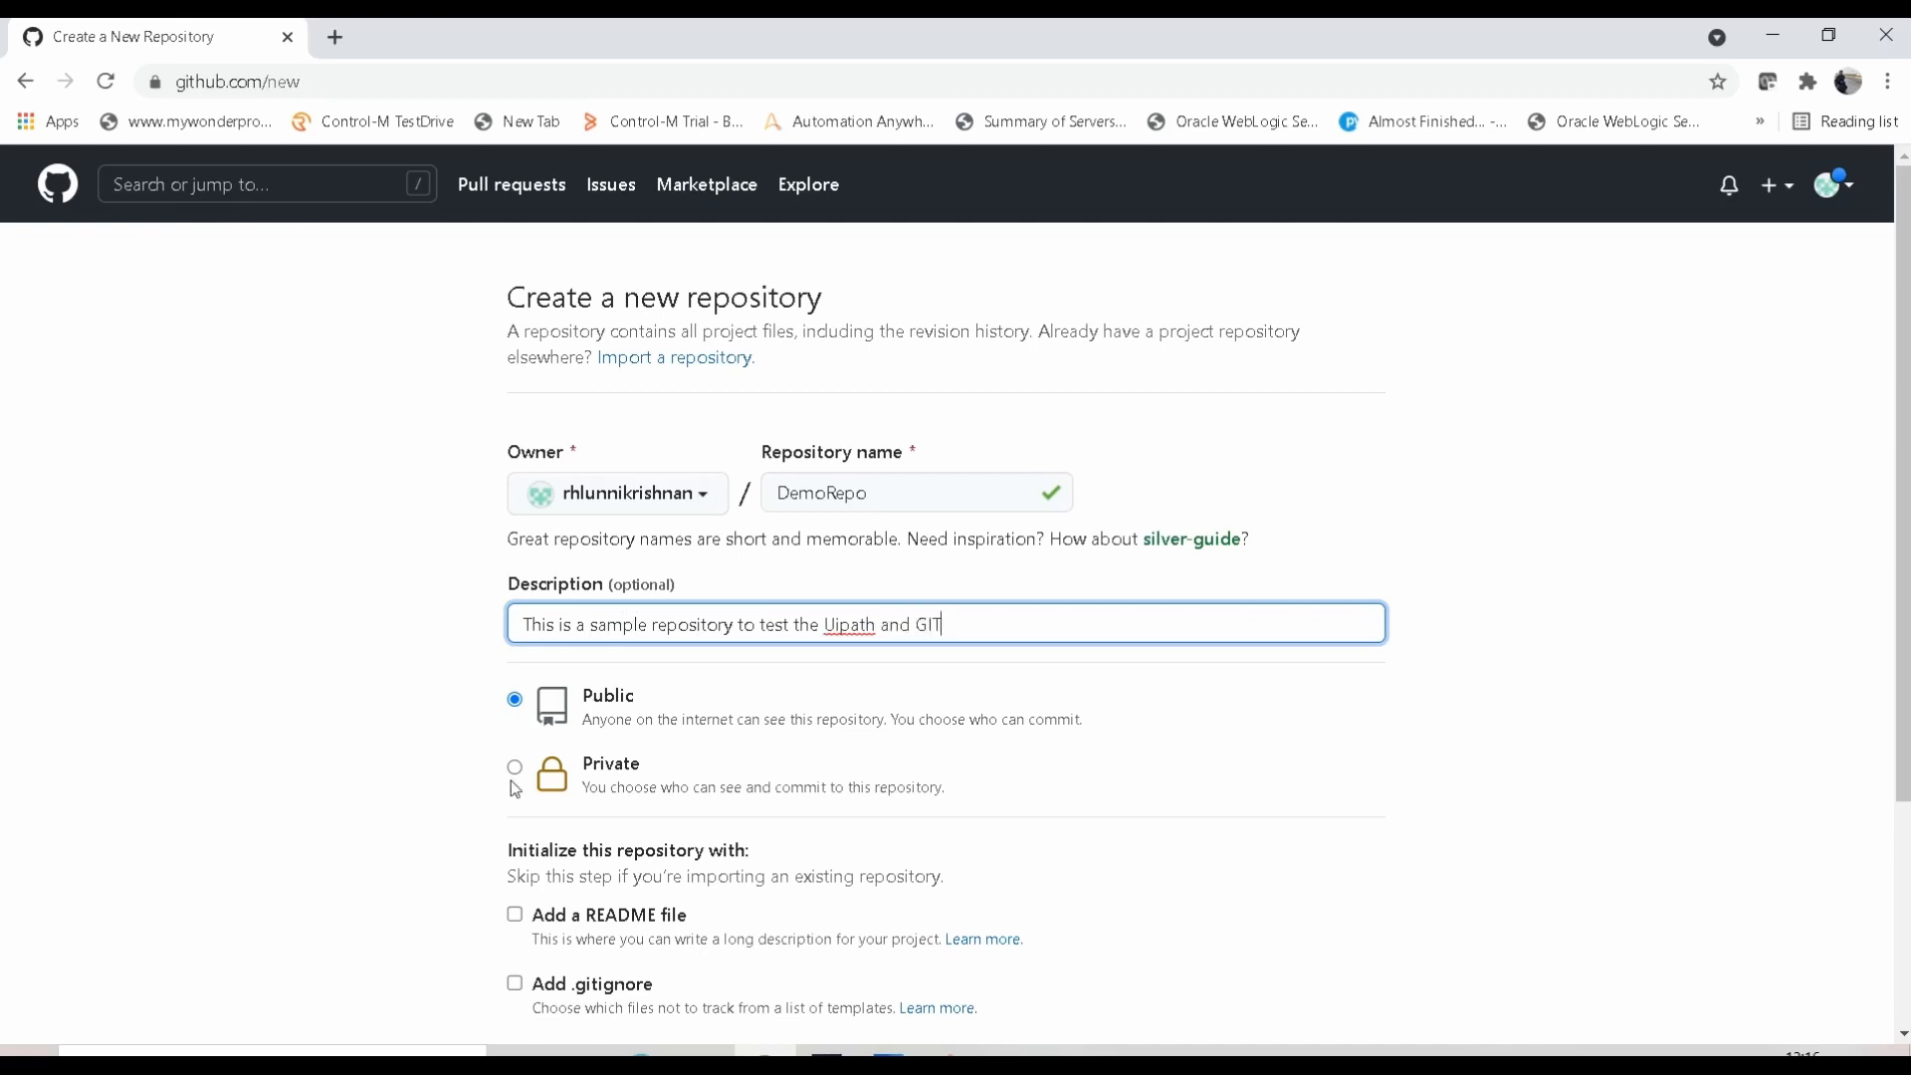
Make the repository private, include a README file and create it.
{"action": "left_click", "coordinate": [515, 770]}
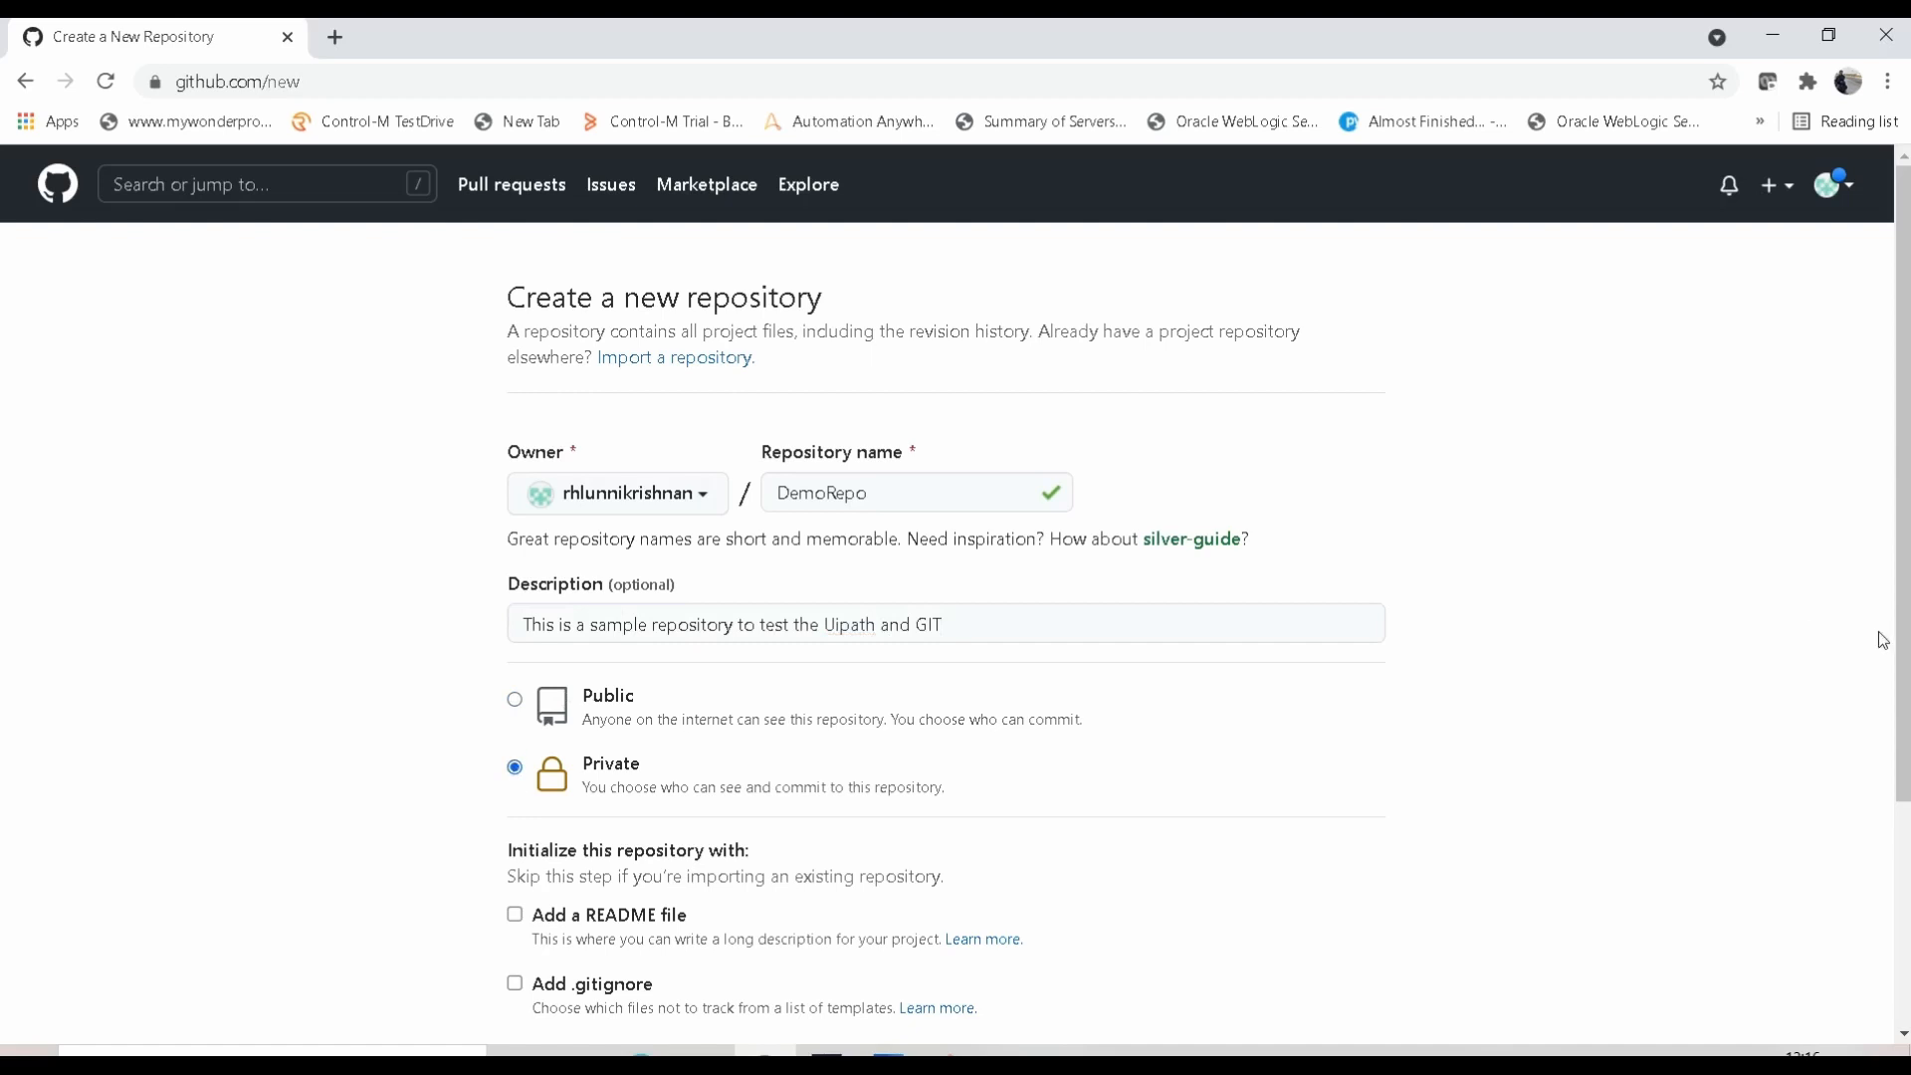
{"action": "left_click_drag", "start_coordinate": [1906, 679], "coordinate": [1909, 796]}
{"action": "scroll", "coordinate": [1907, 796], "scroll_direction": "down", "scroll_amount": 2}
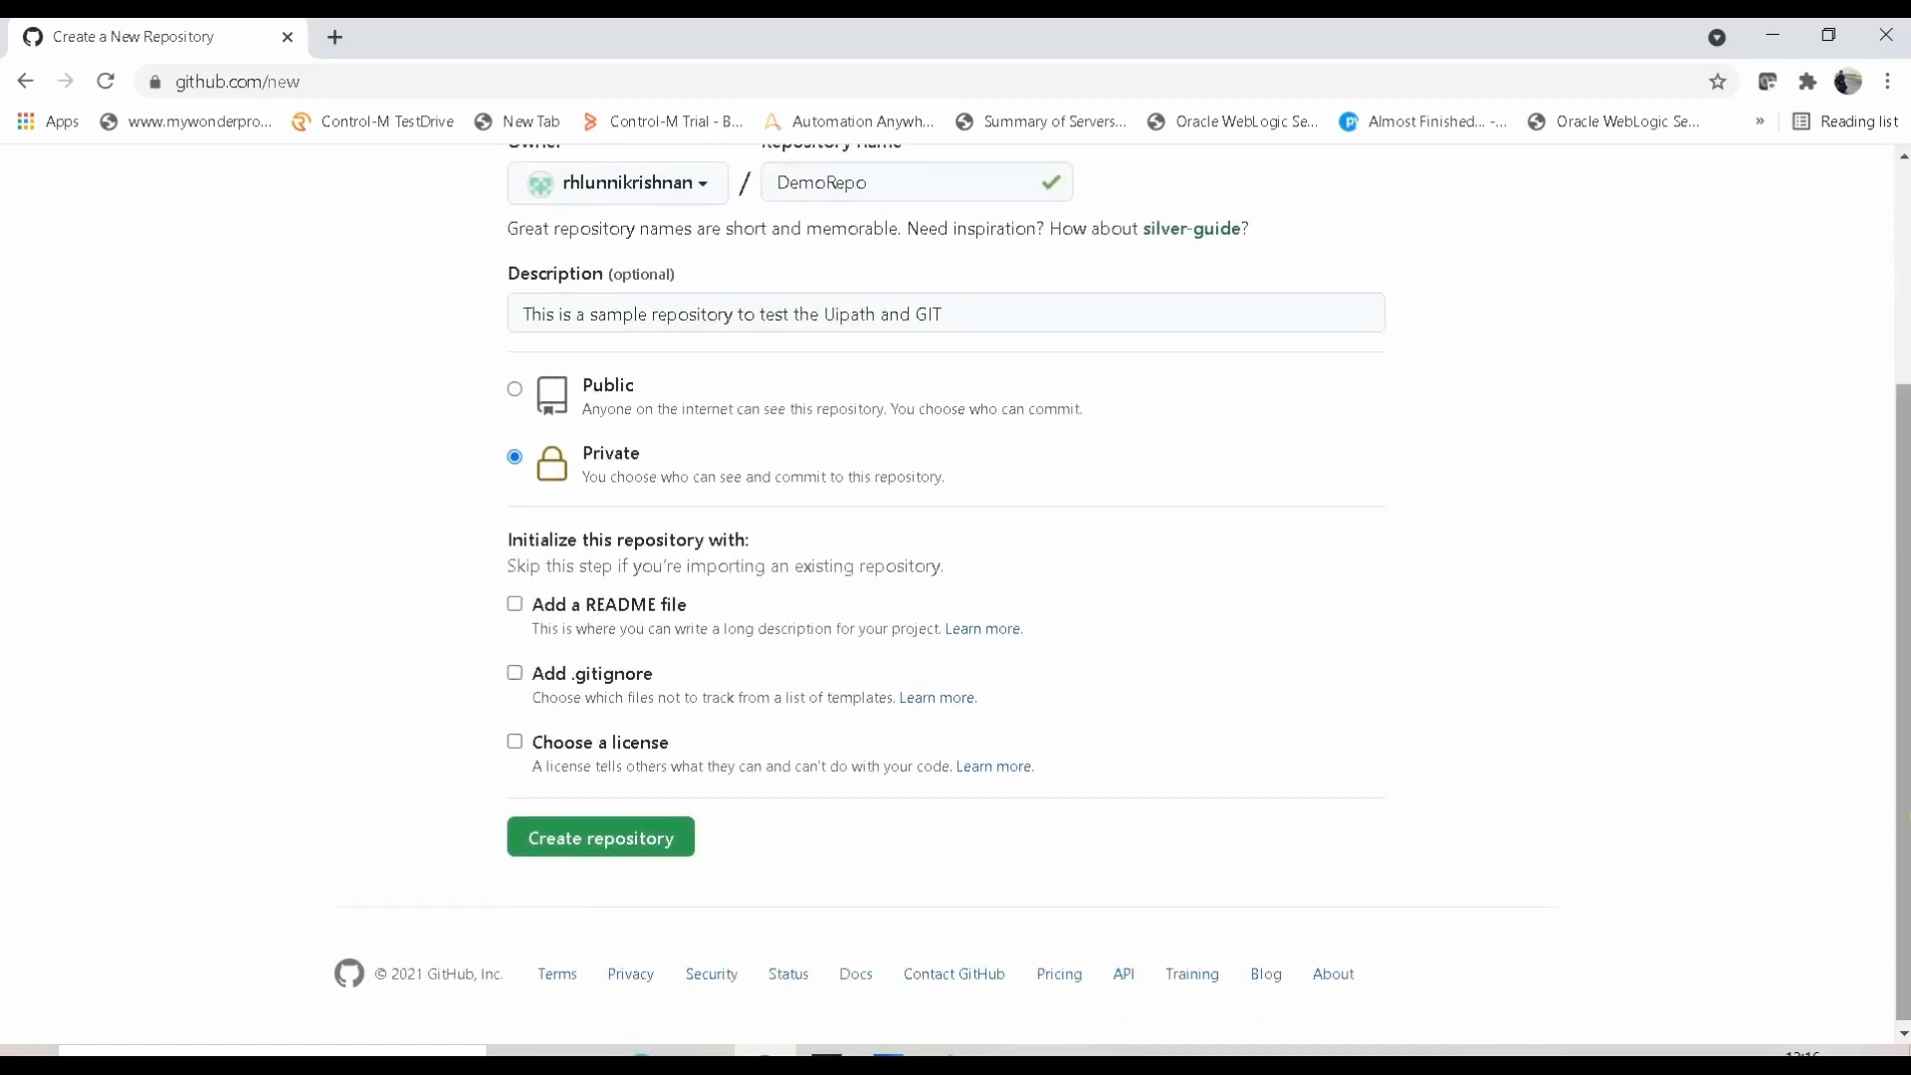
{"action": "left_click", "coordinate": [518, 607]}
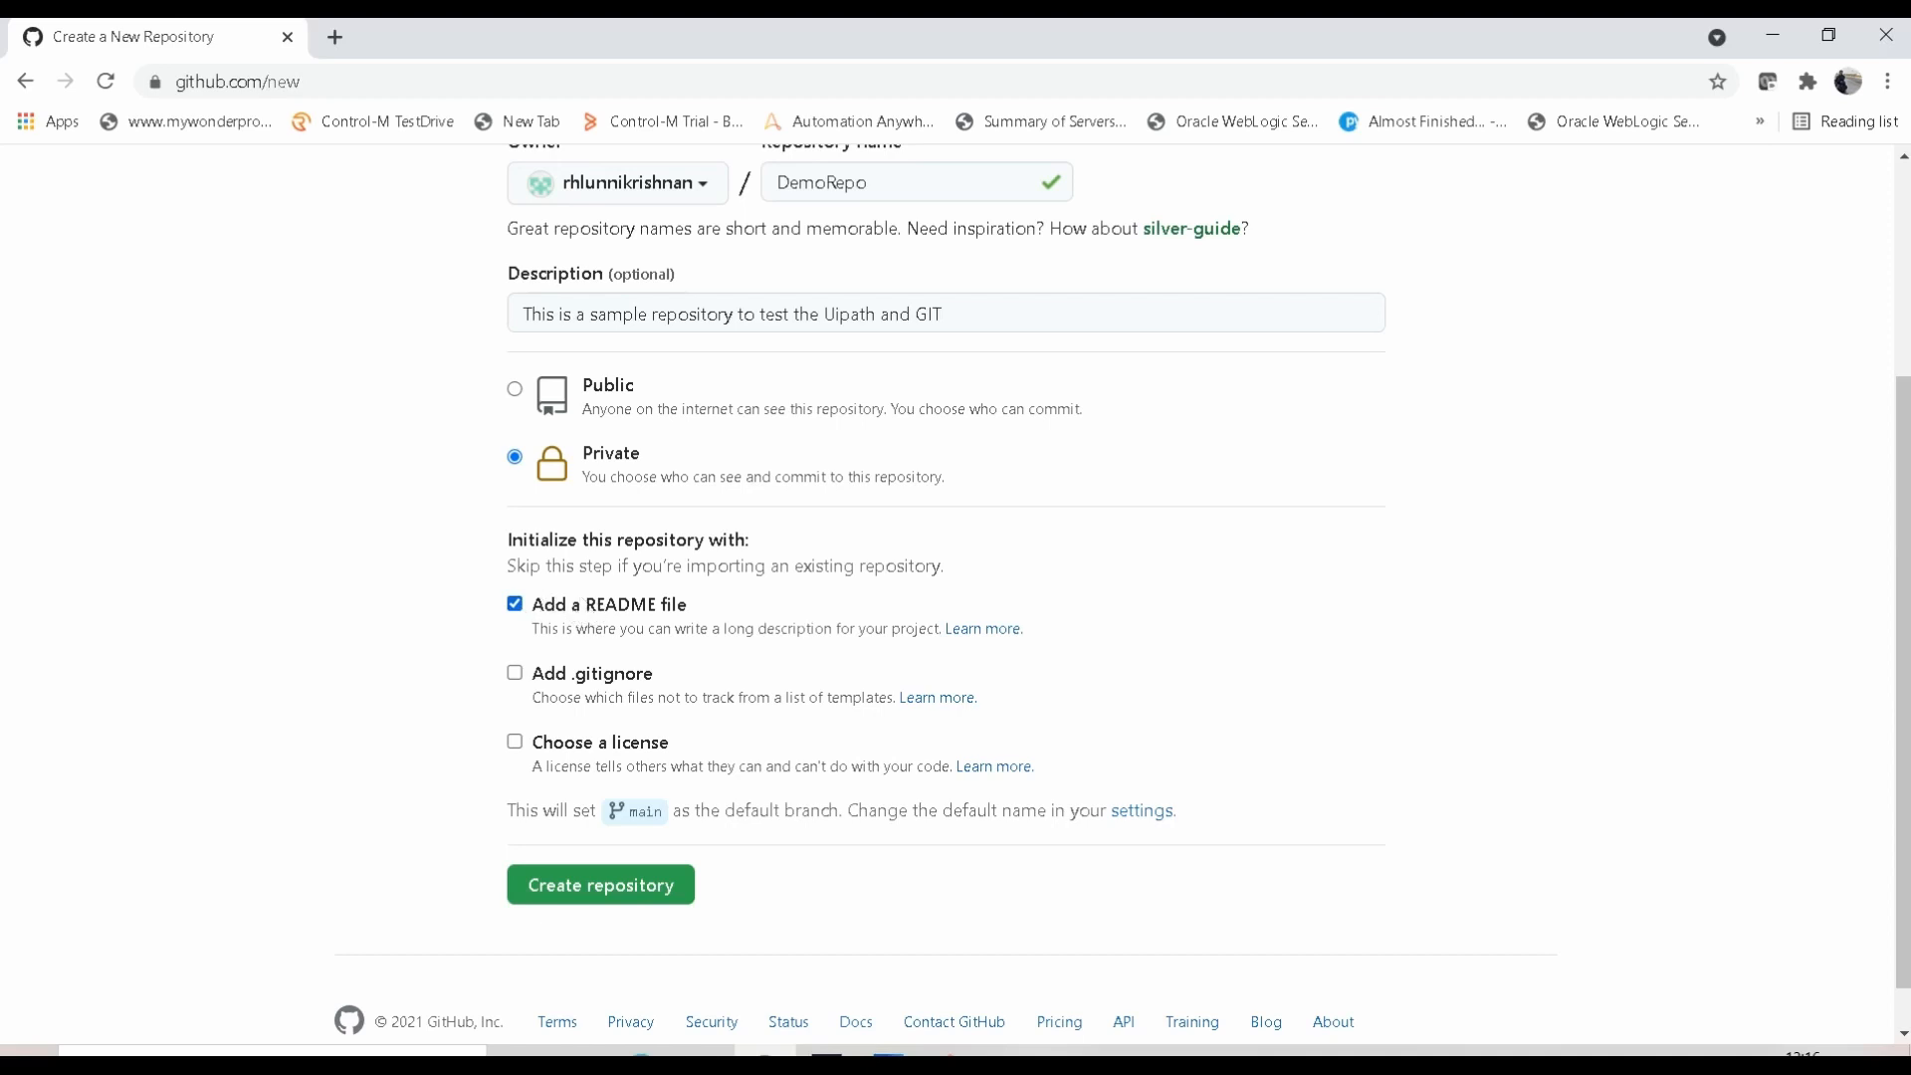
{"action": "left_click", "coordinate": [593, 891]}
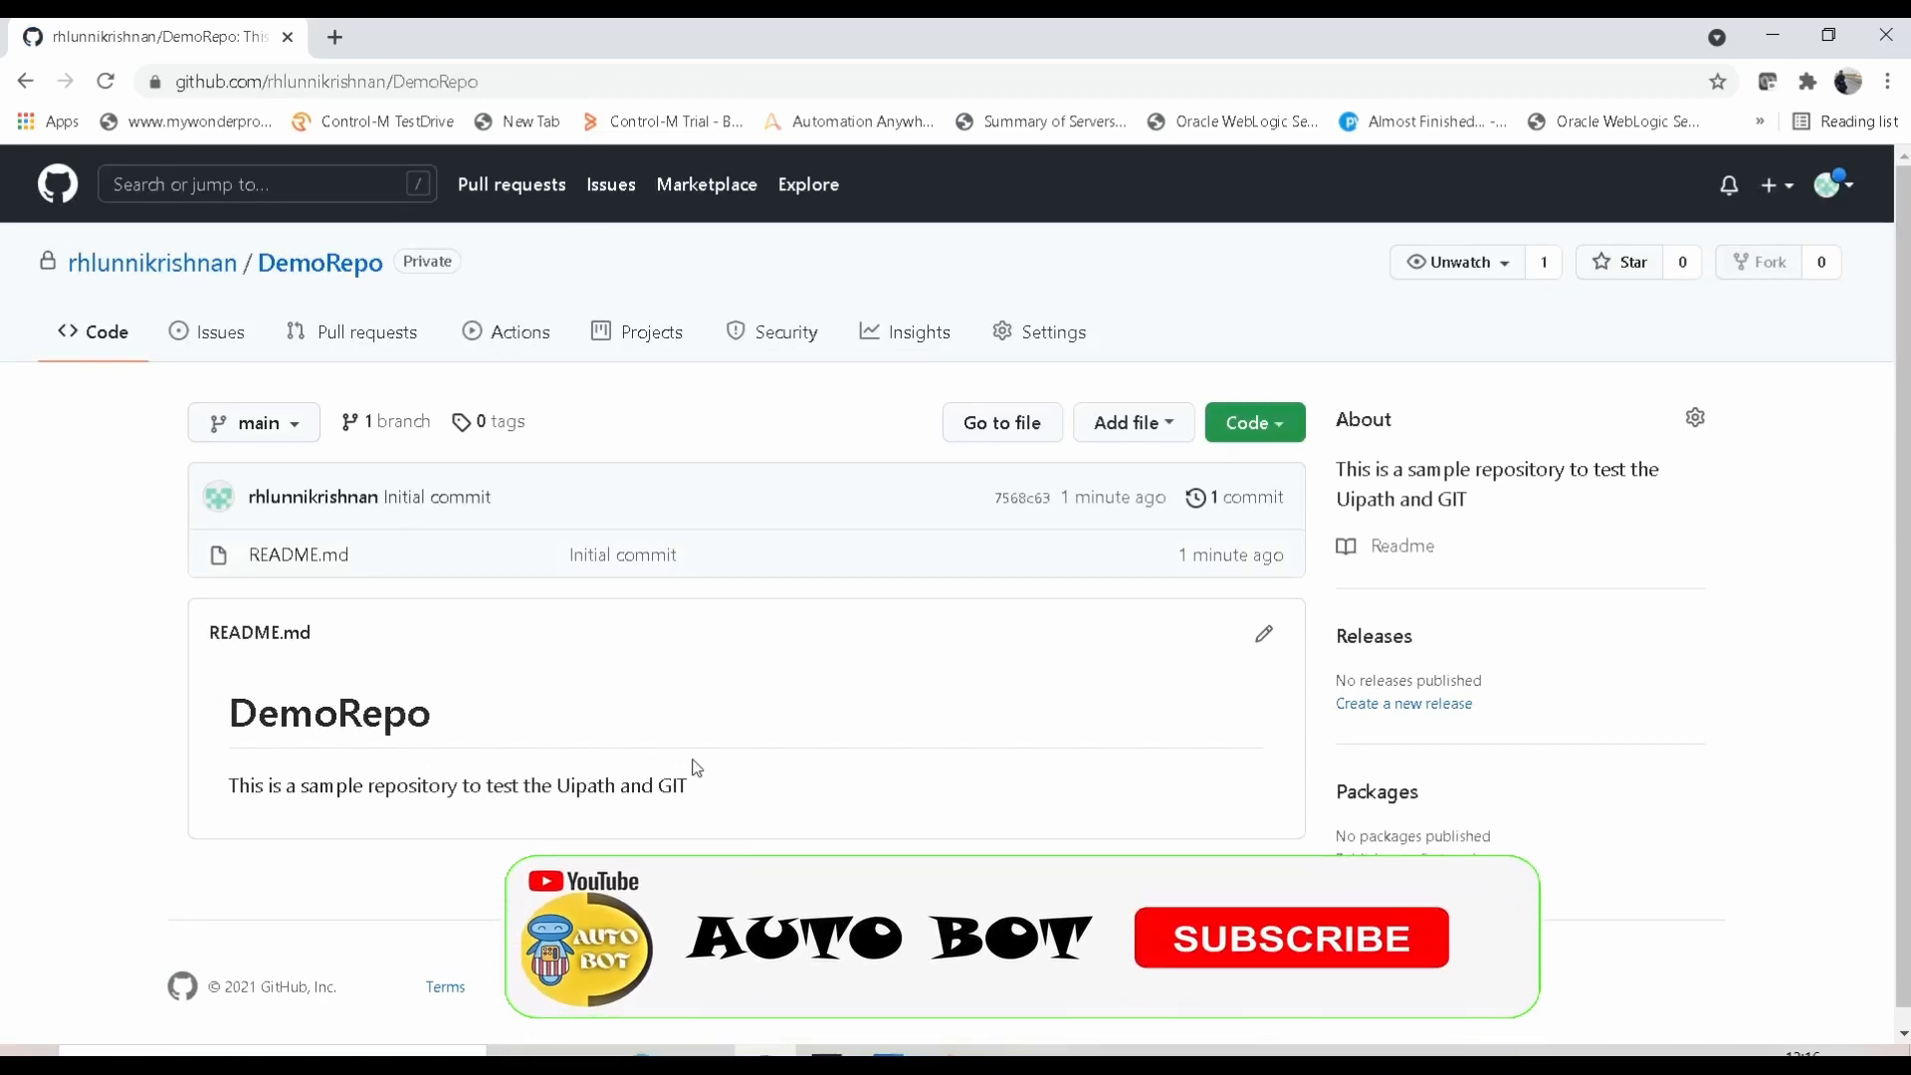
Check the branch list of the DemoRepo repository and copy the repository's web address.
{"action": "left_click", "coordinate": [290, 430]}
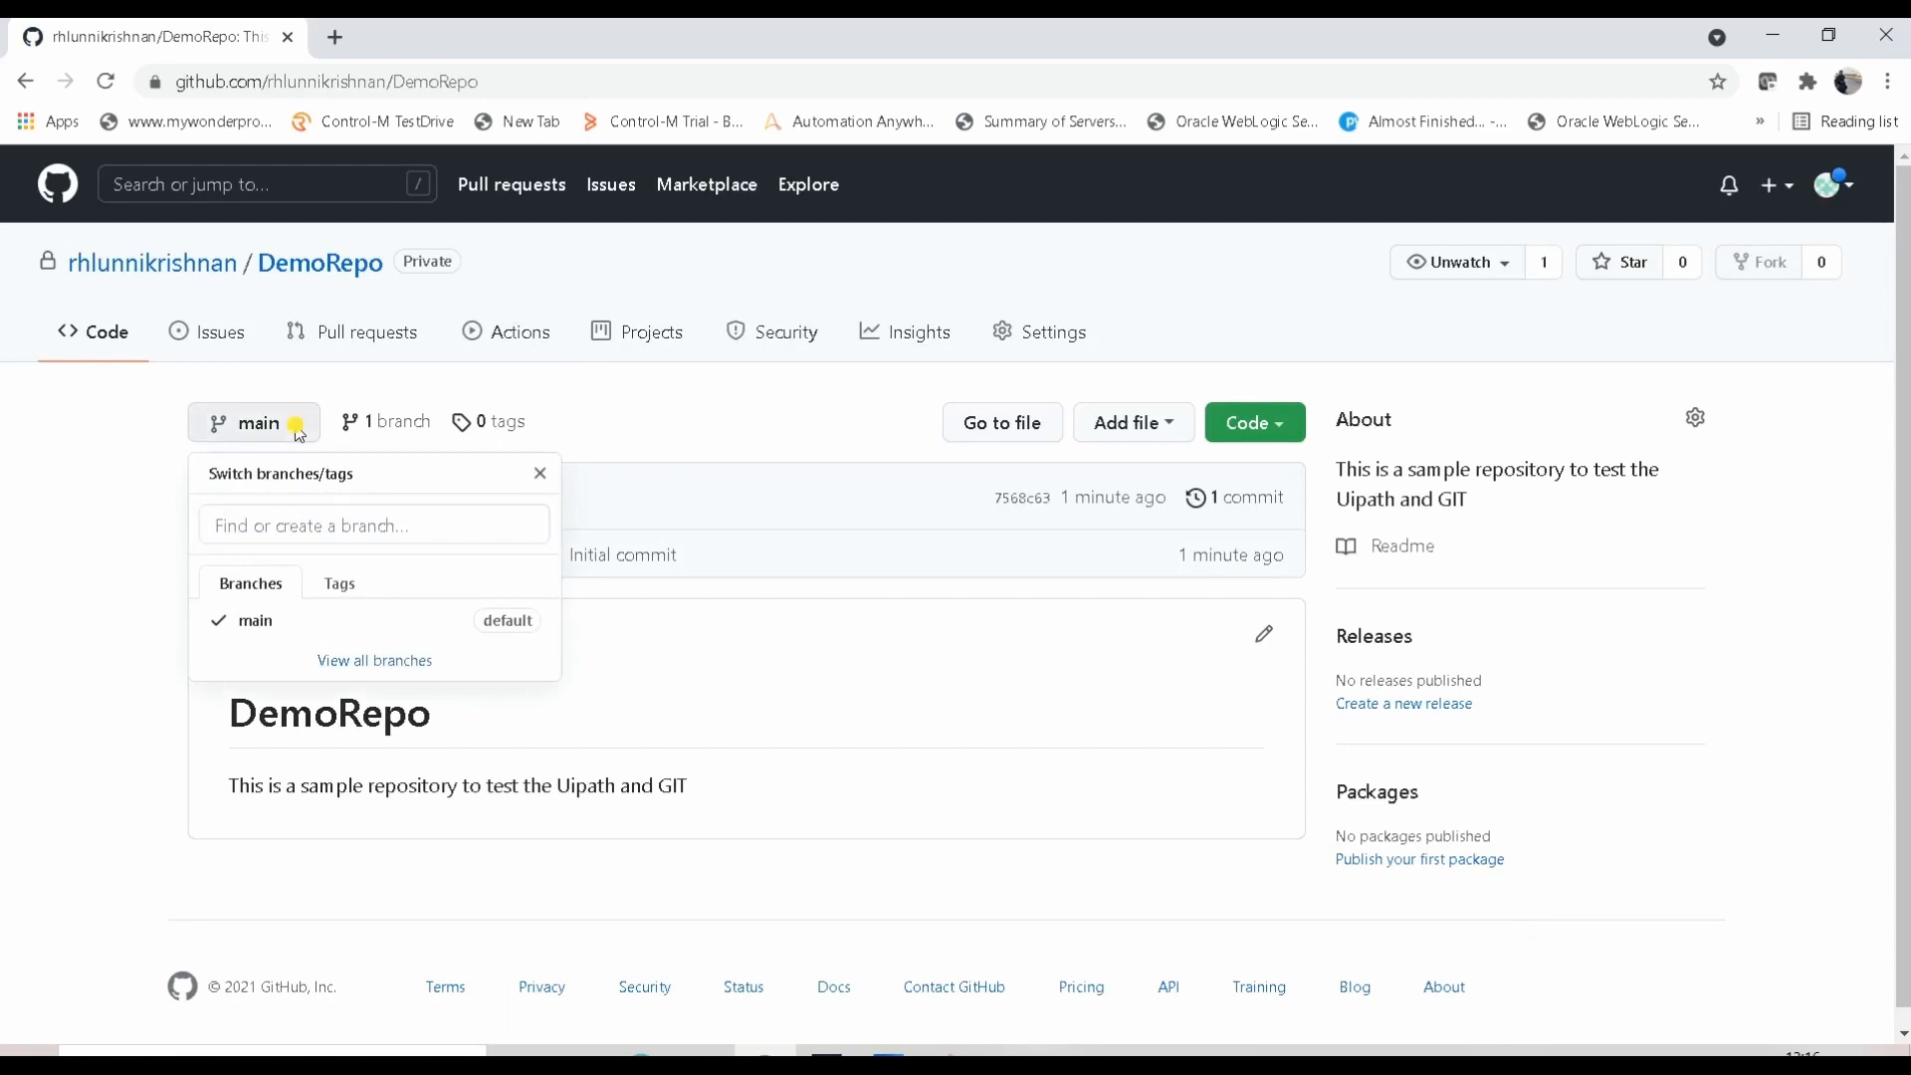
{"action": "left_click", "coordinate": [298, 431]}
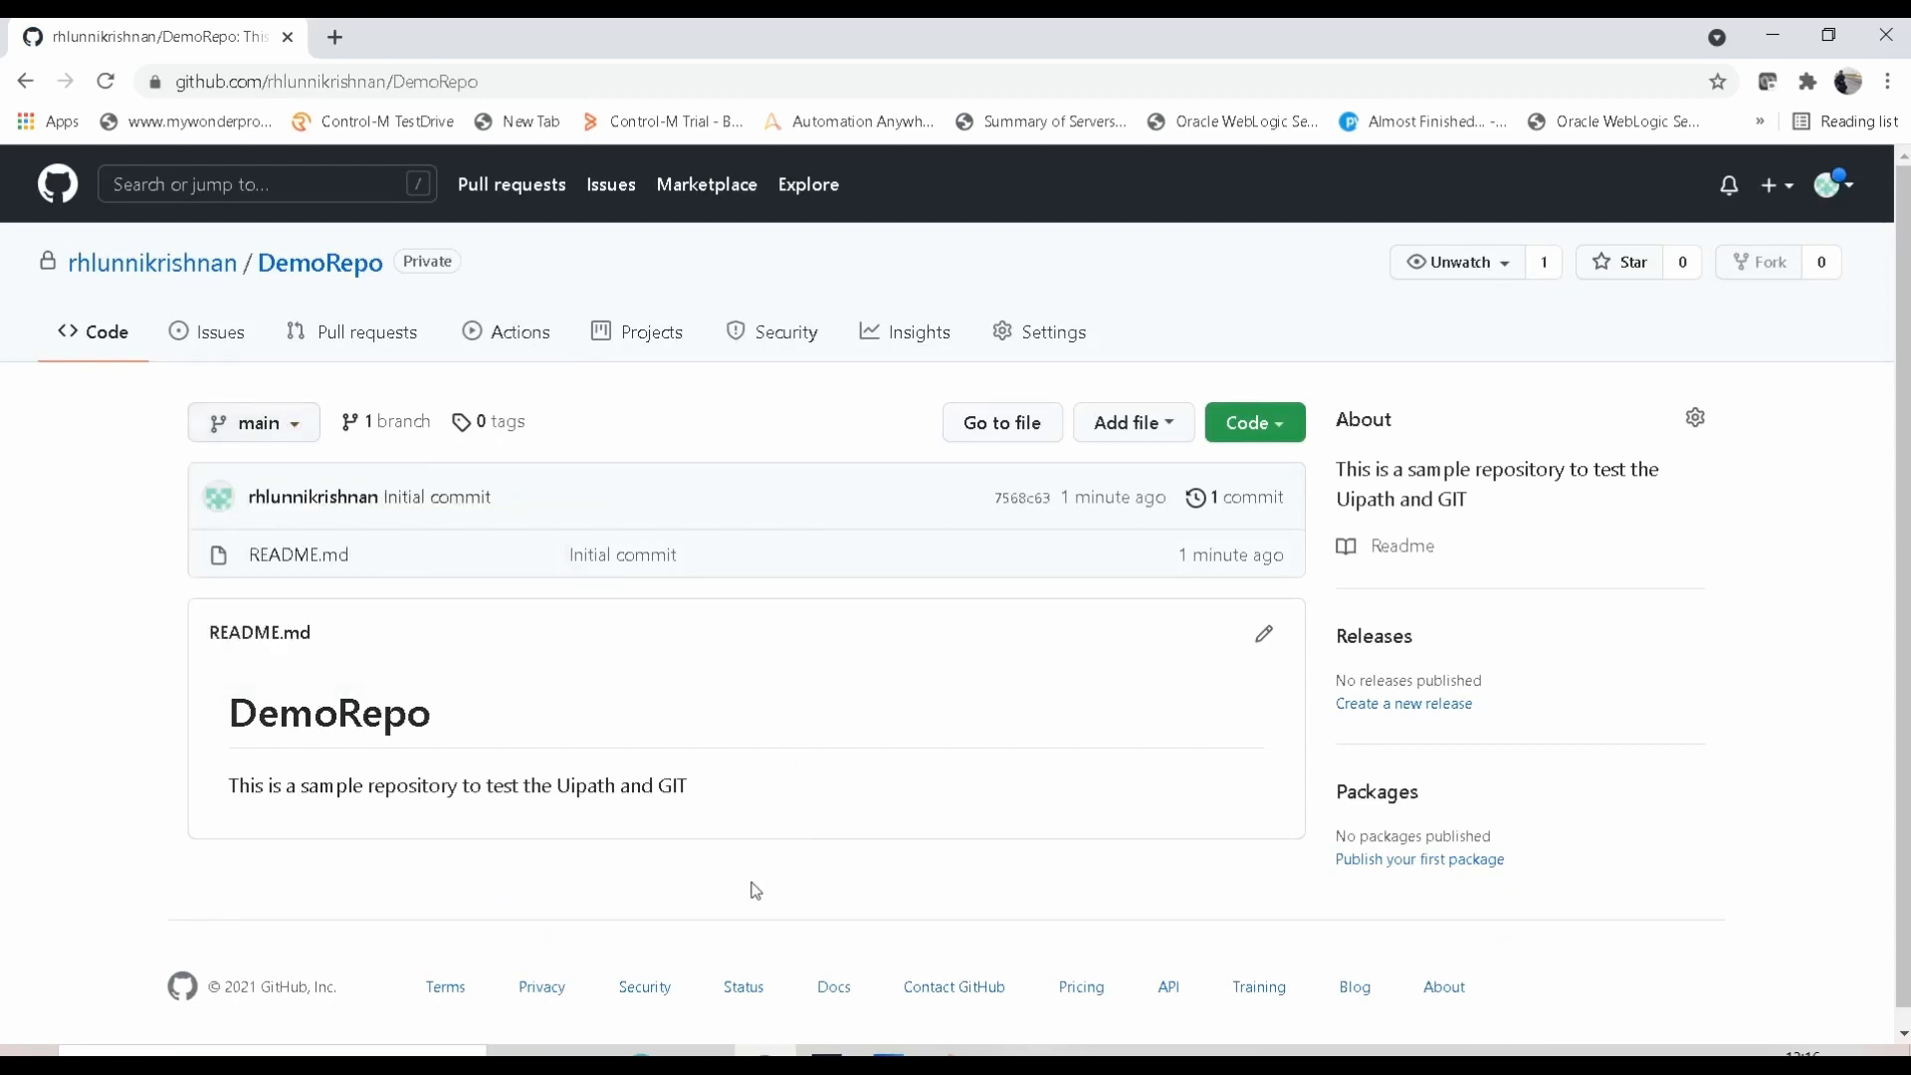
{"action": "scroll", "coordinate": [1904, 438], "scroll_direction": "down", "scroll_amount": 1}
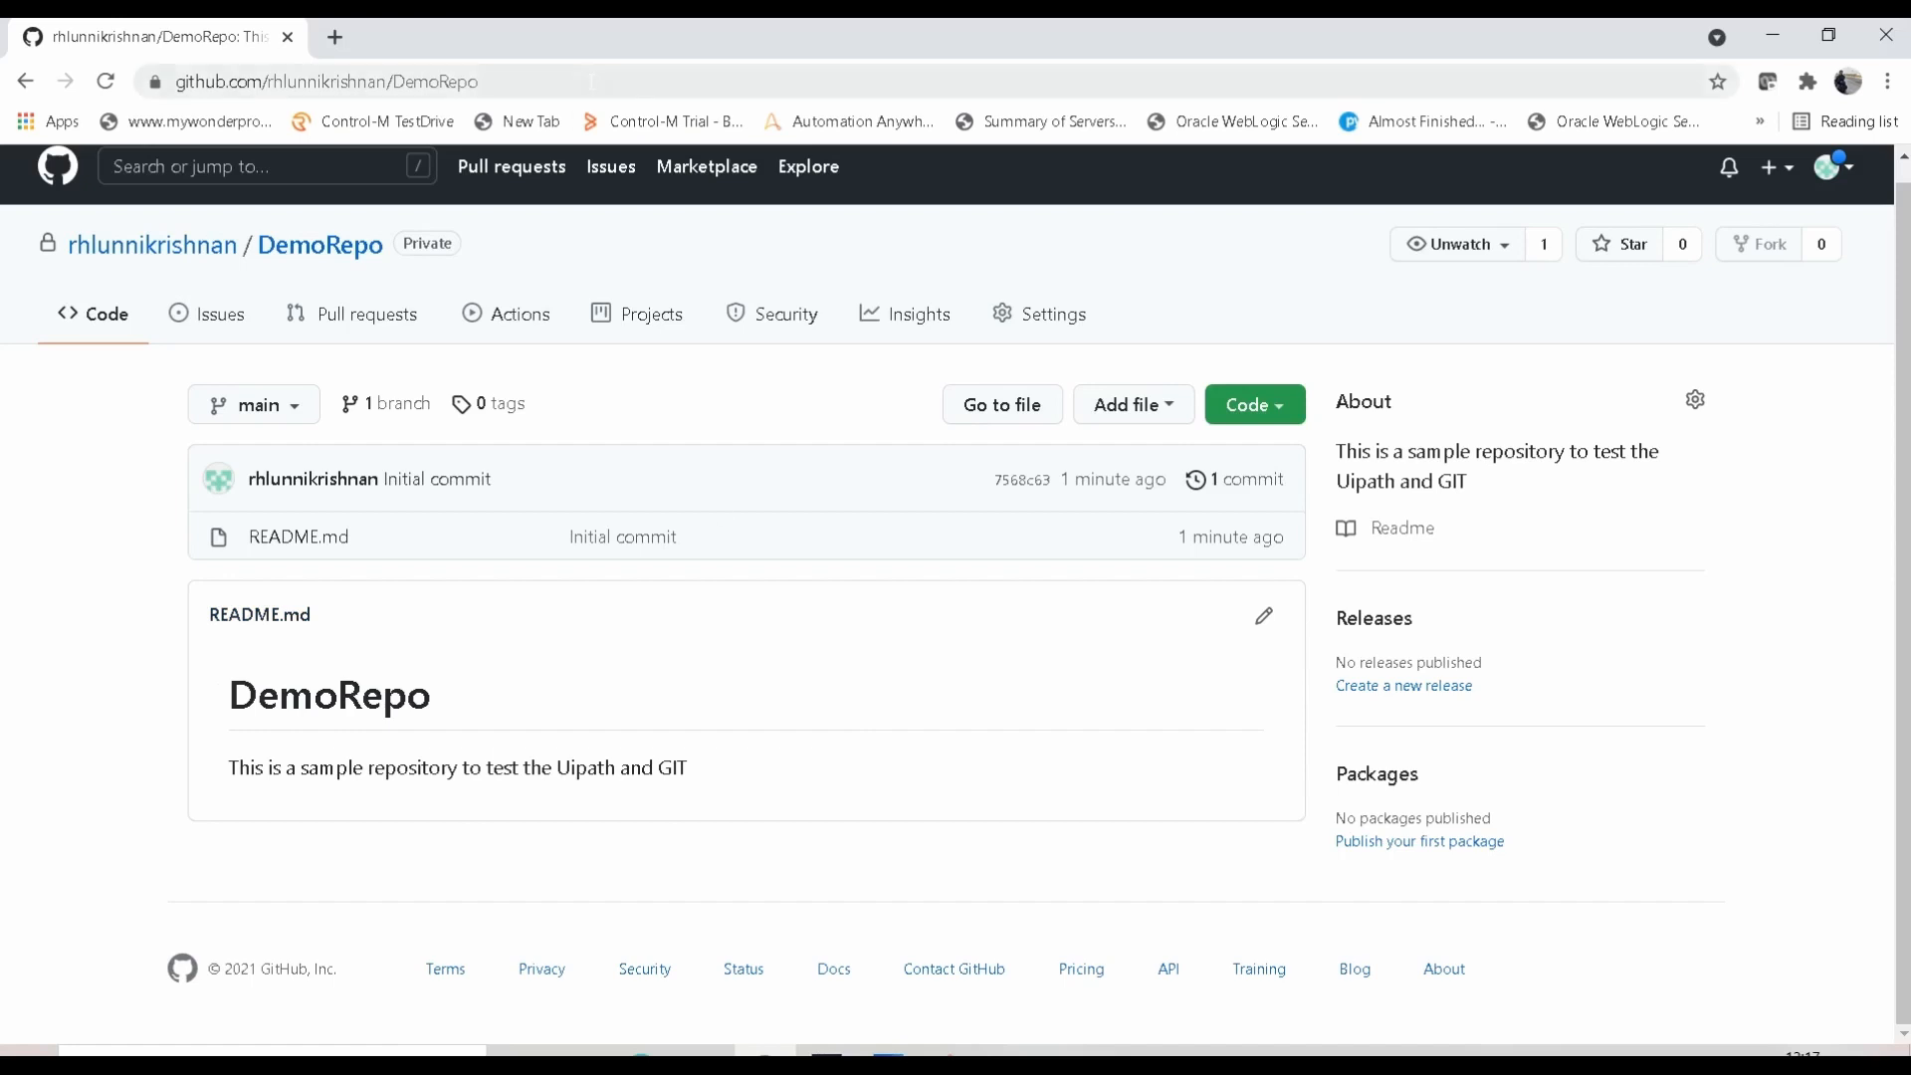
{"action": "left_click", "coordinate": [696, 82]}
{"action": "key", "text": "ctrl+c"}
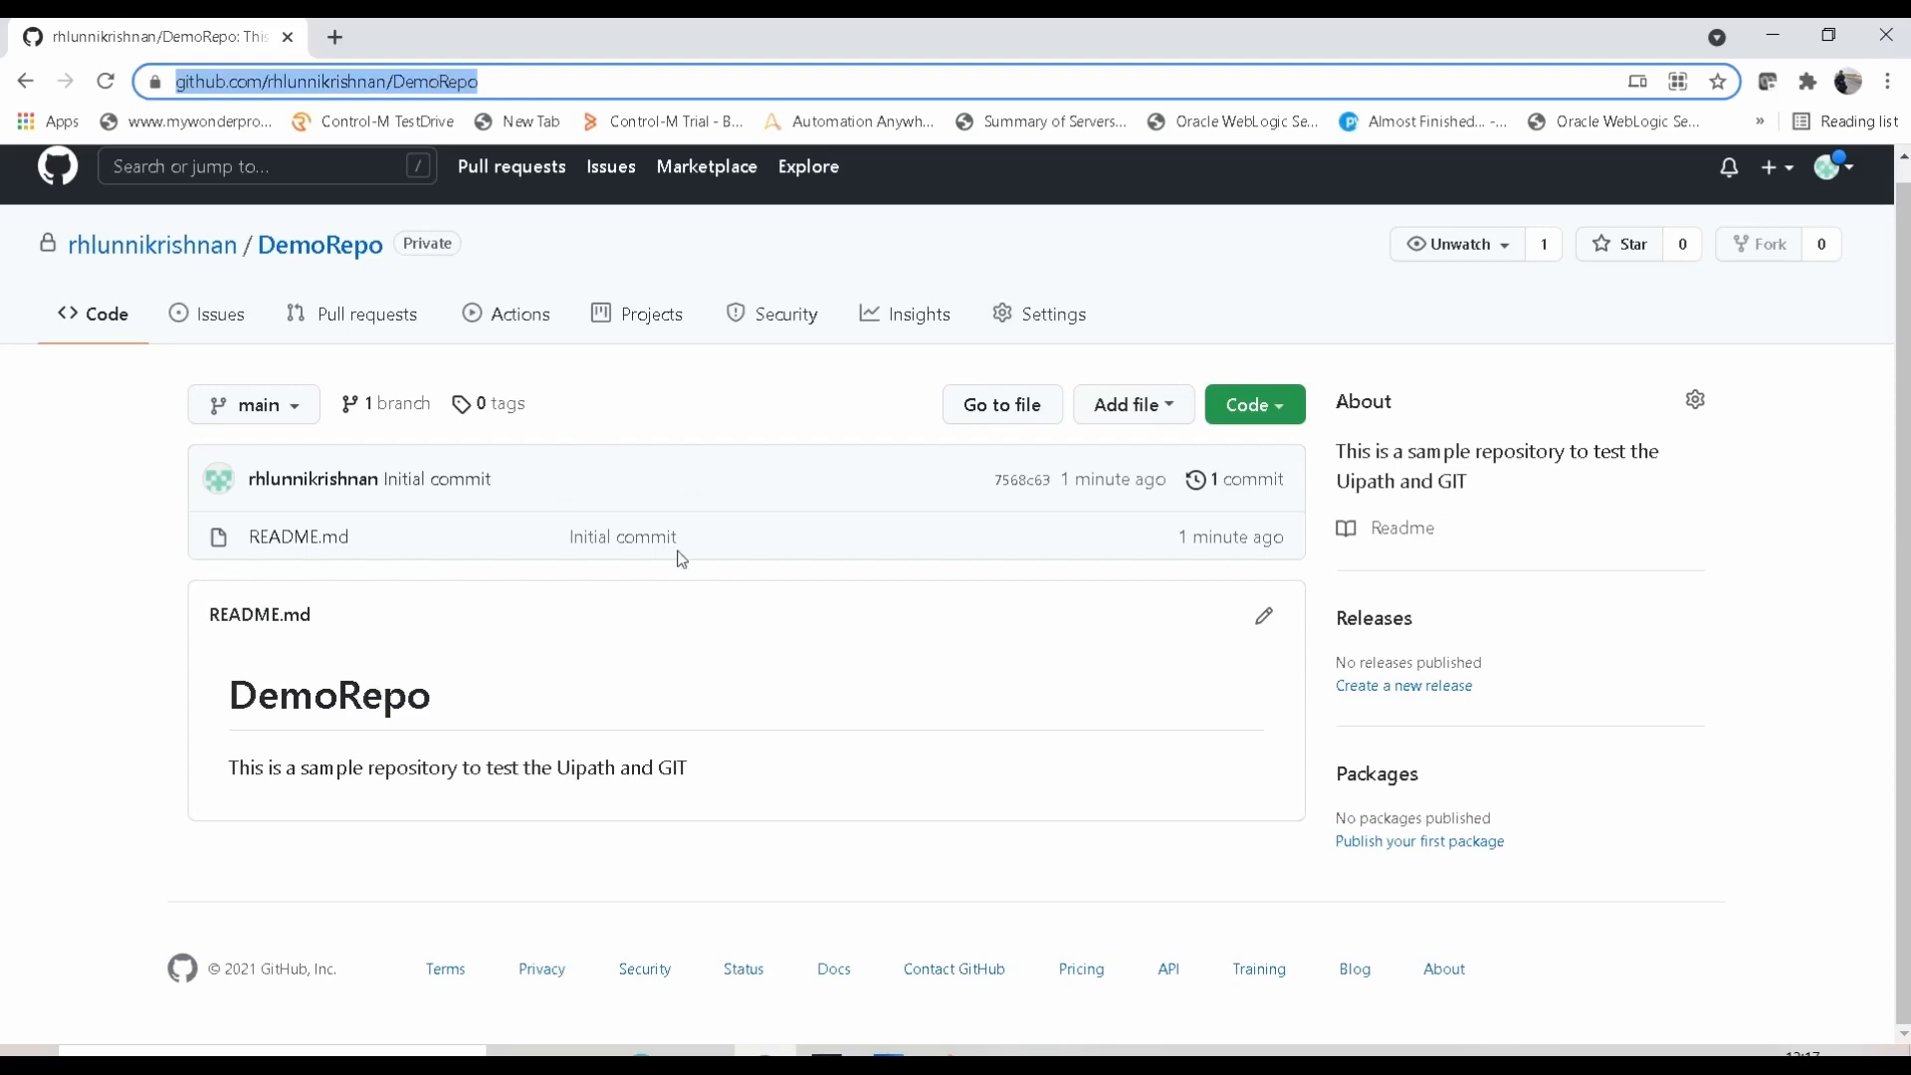
Switch to UiPath Studio and initialise a local Git repository in the UipathAppDemo project folder.
{"action": "left_click", "coordinate": [889, 1055]}
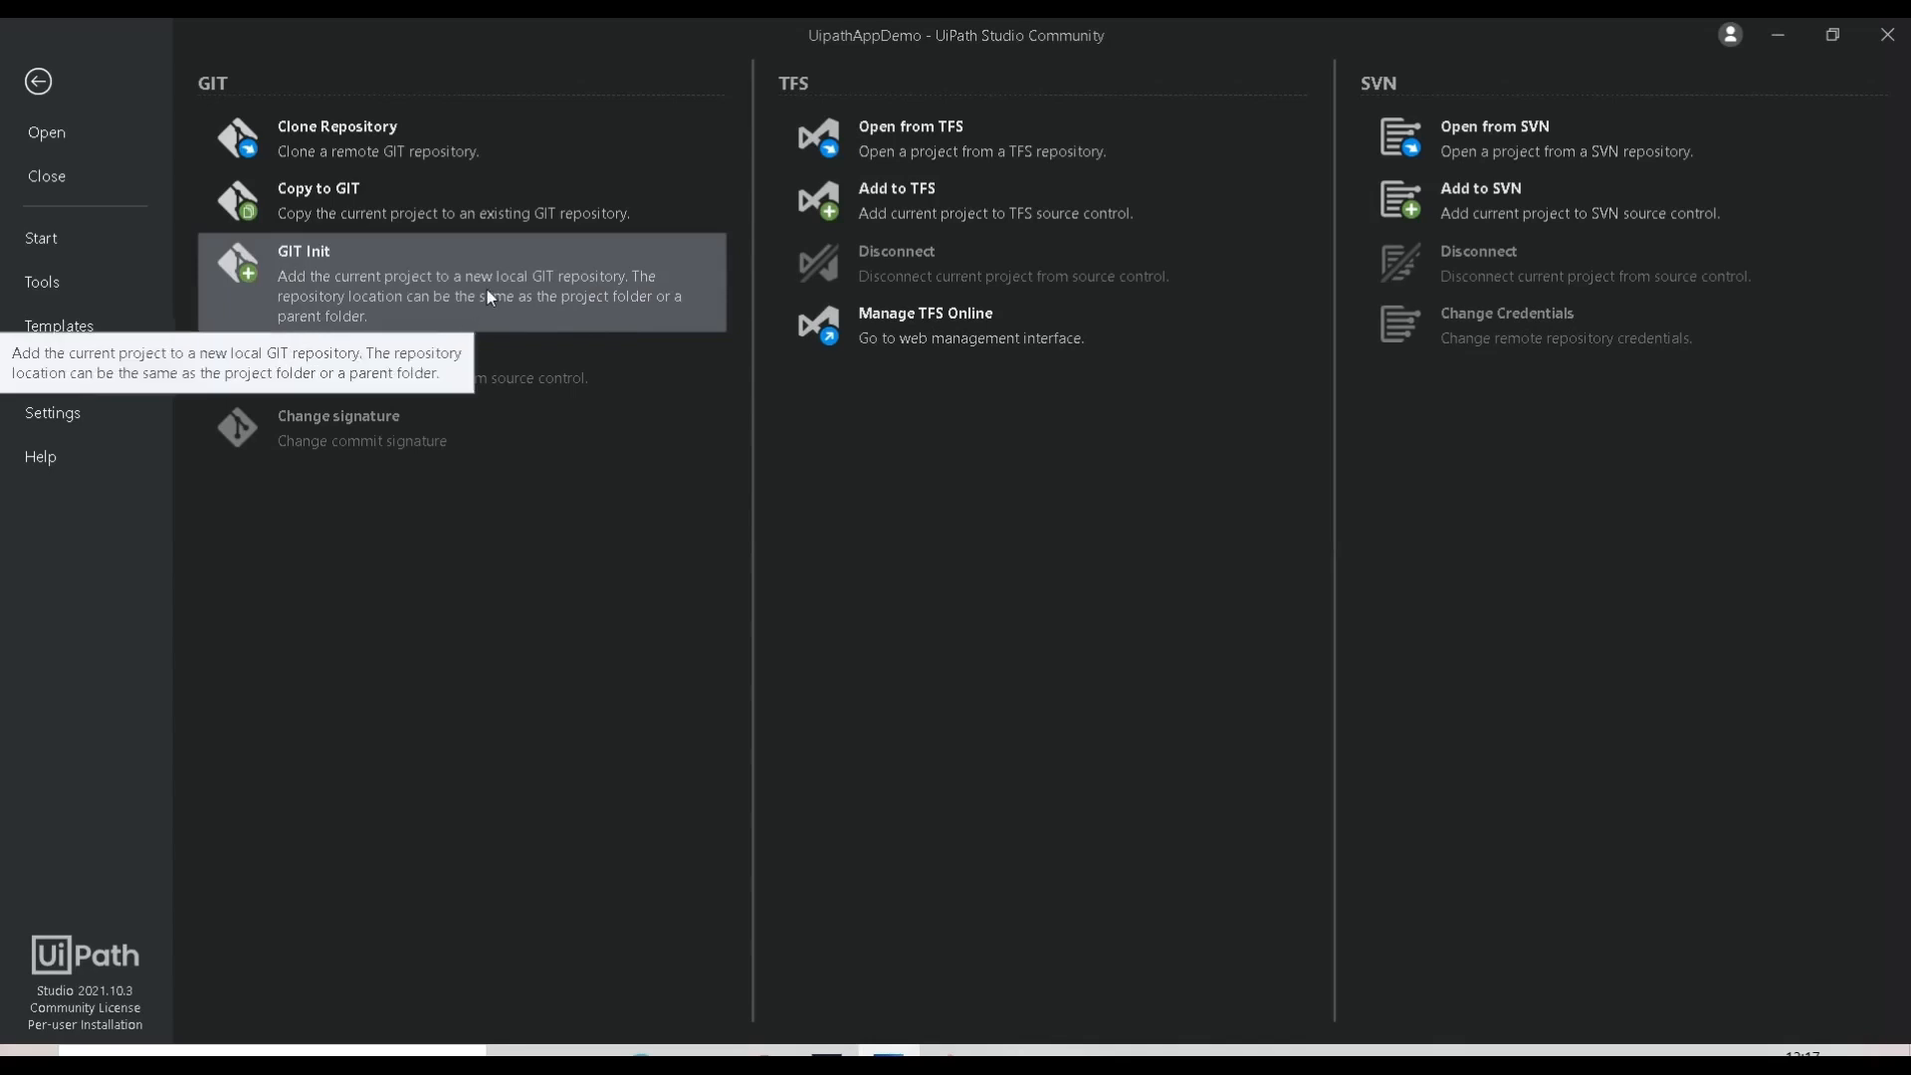
{"action": "left_click", "coordinate": [559, 289]}
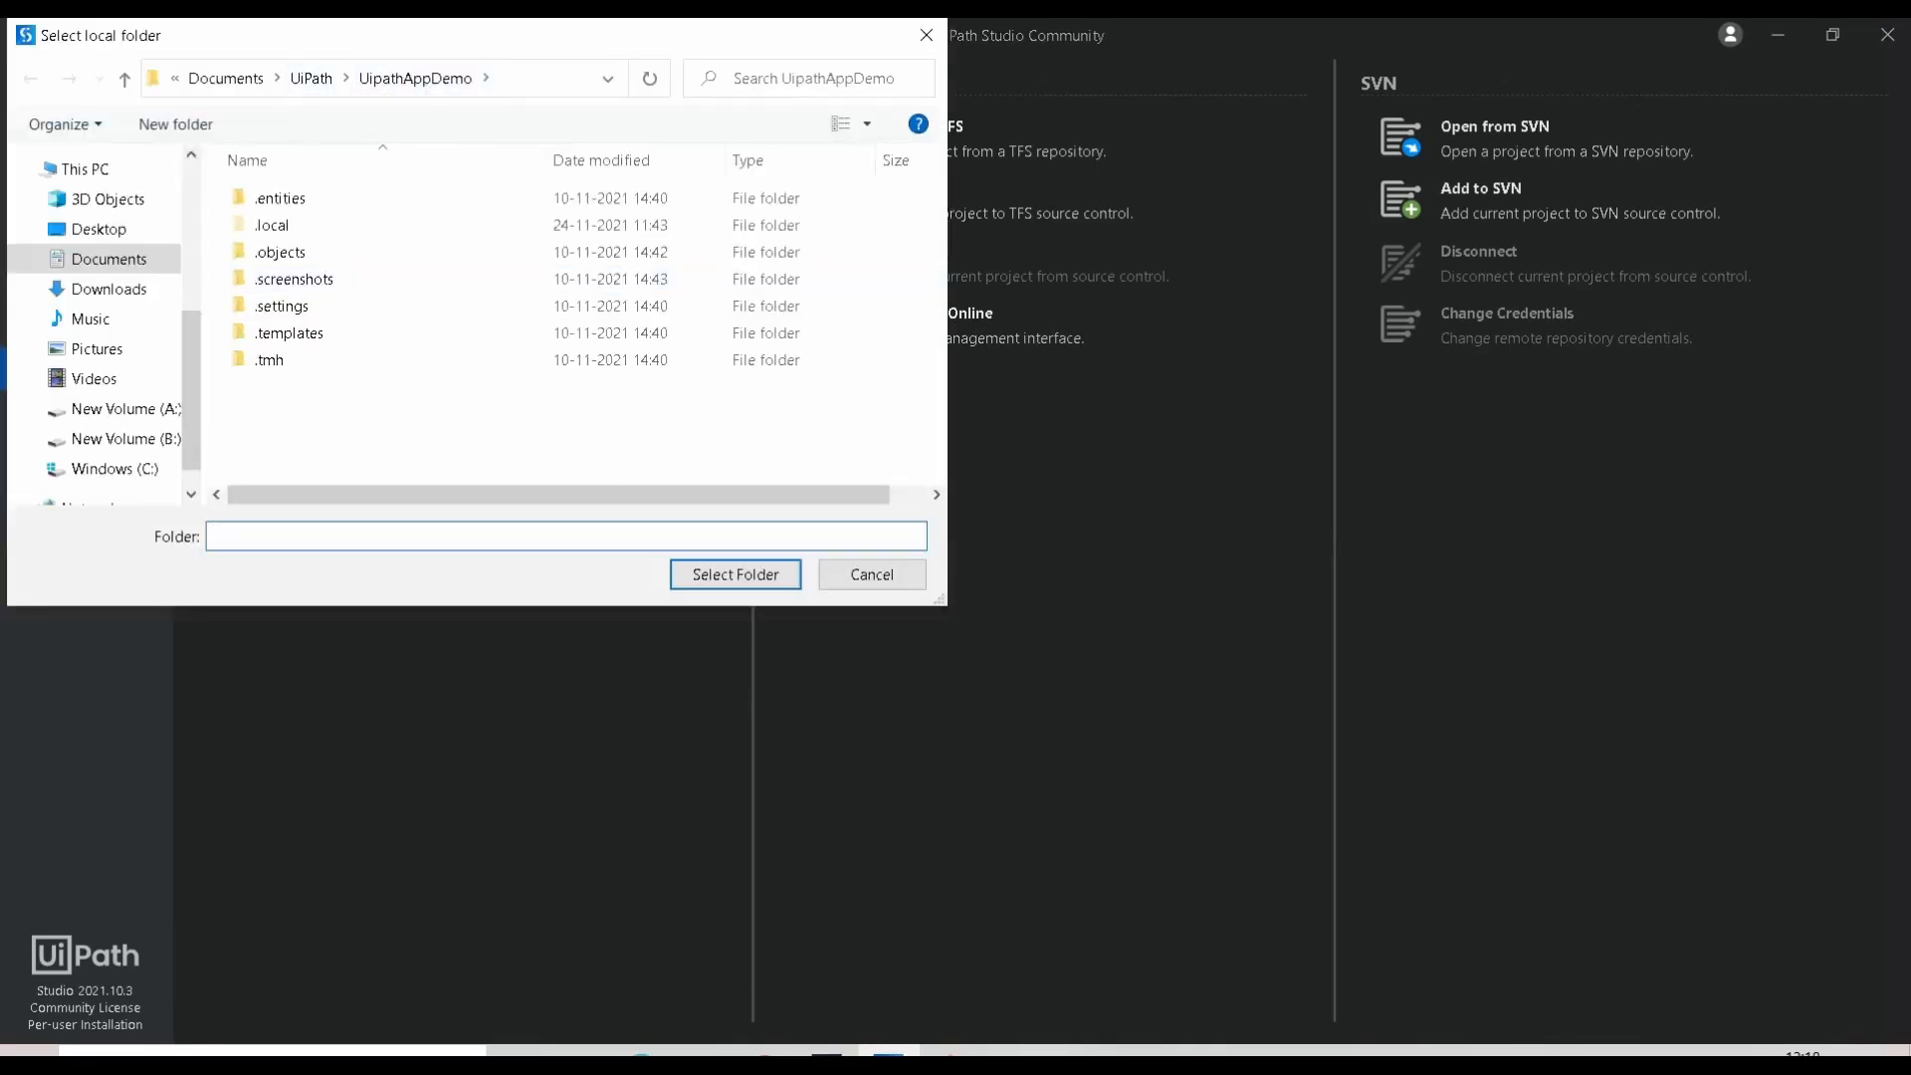
{"action": "left_click", "coordinate": [713, 576]}
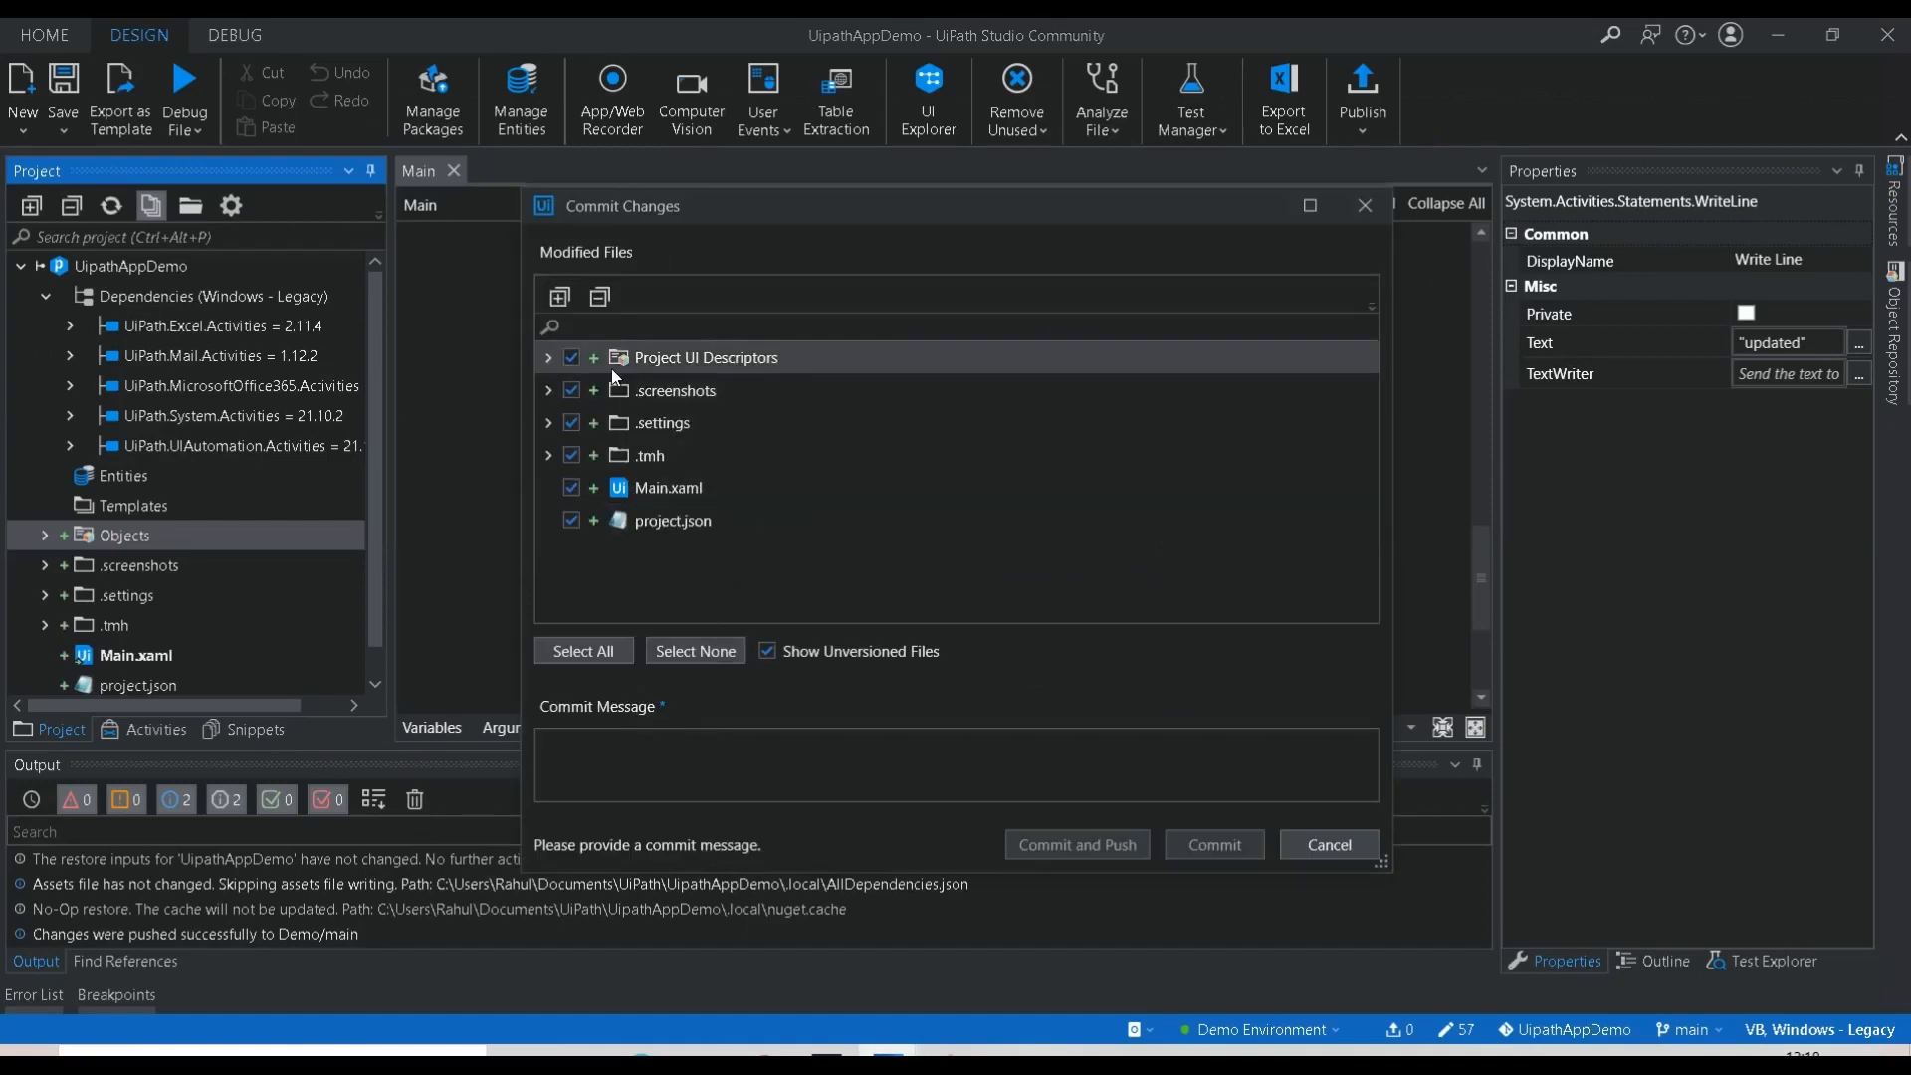
Commit and push all the listed project files with the commit message "First Commit".
{"action": "left_click", "coordinate": [623, 737]}
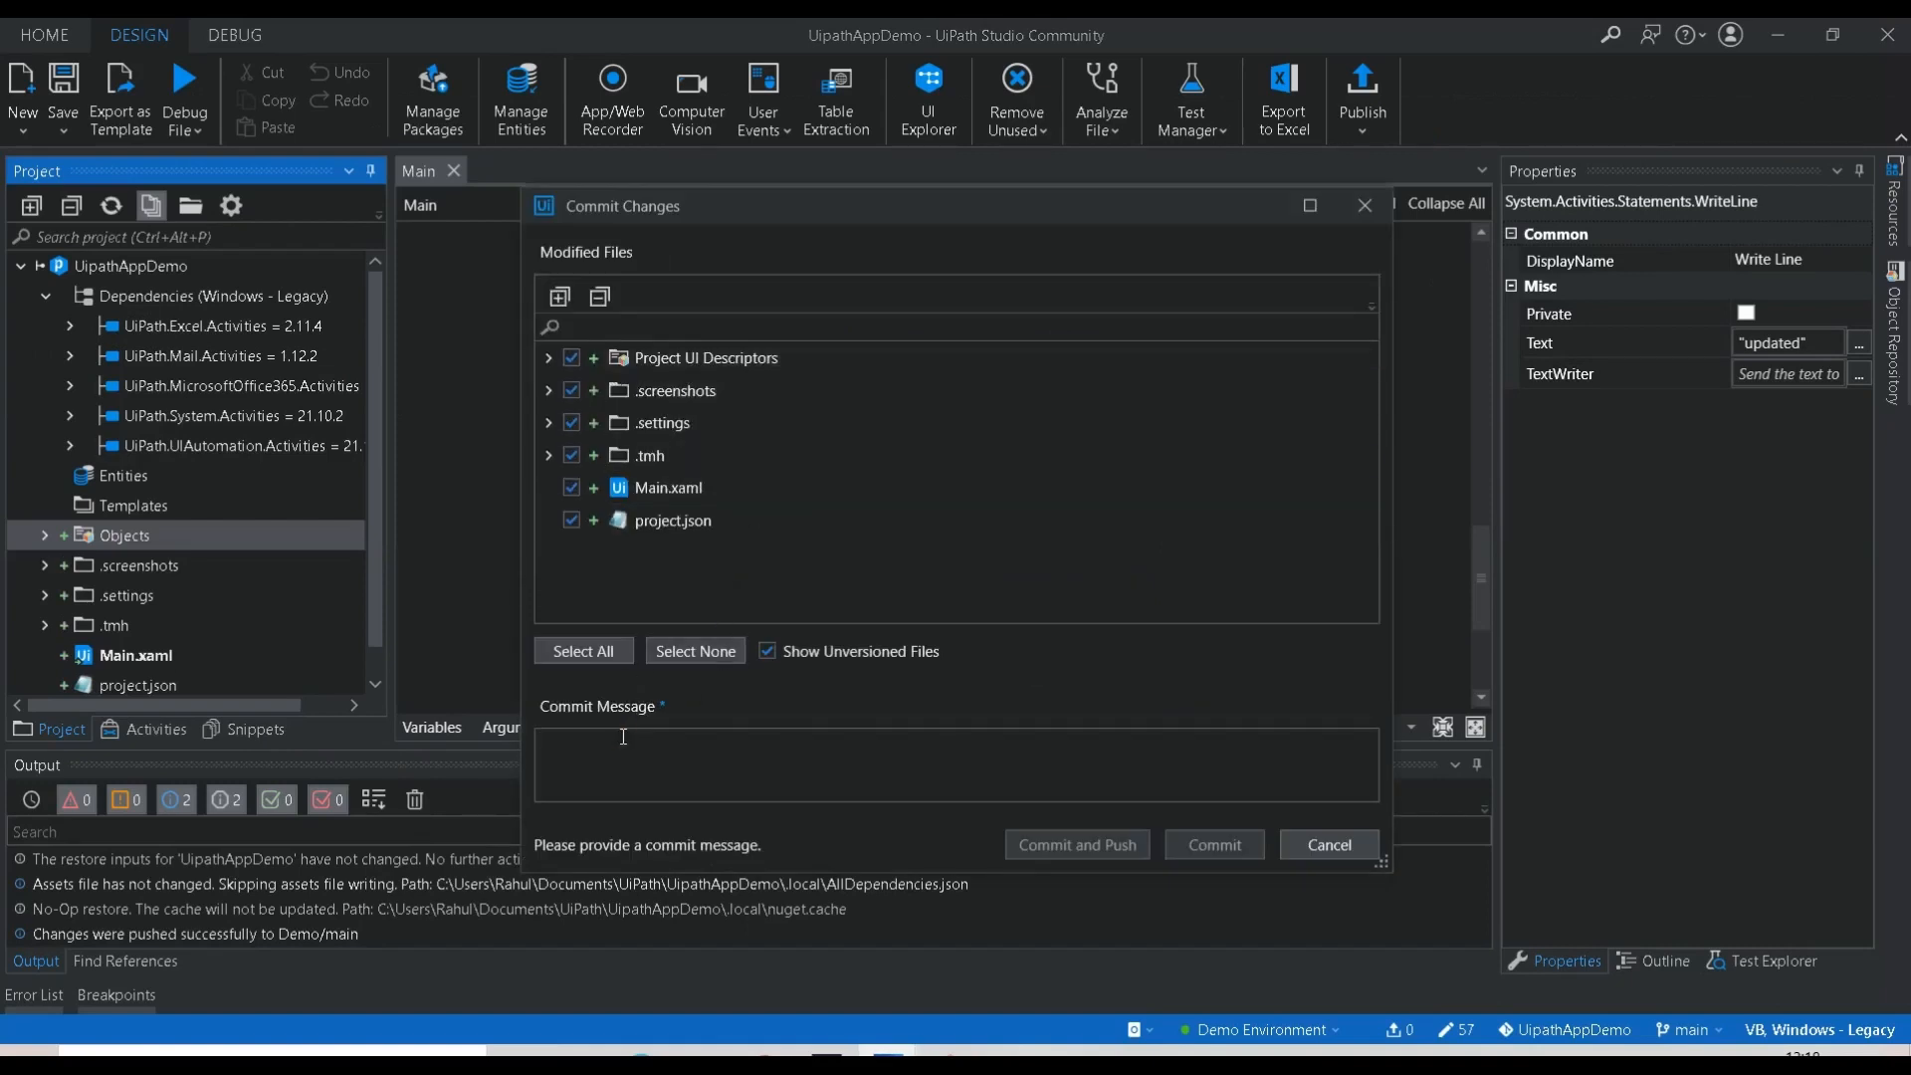
{"action": "type", "text": "First"}
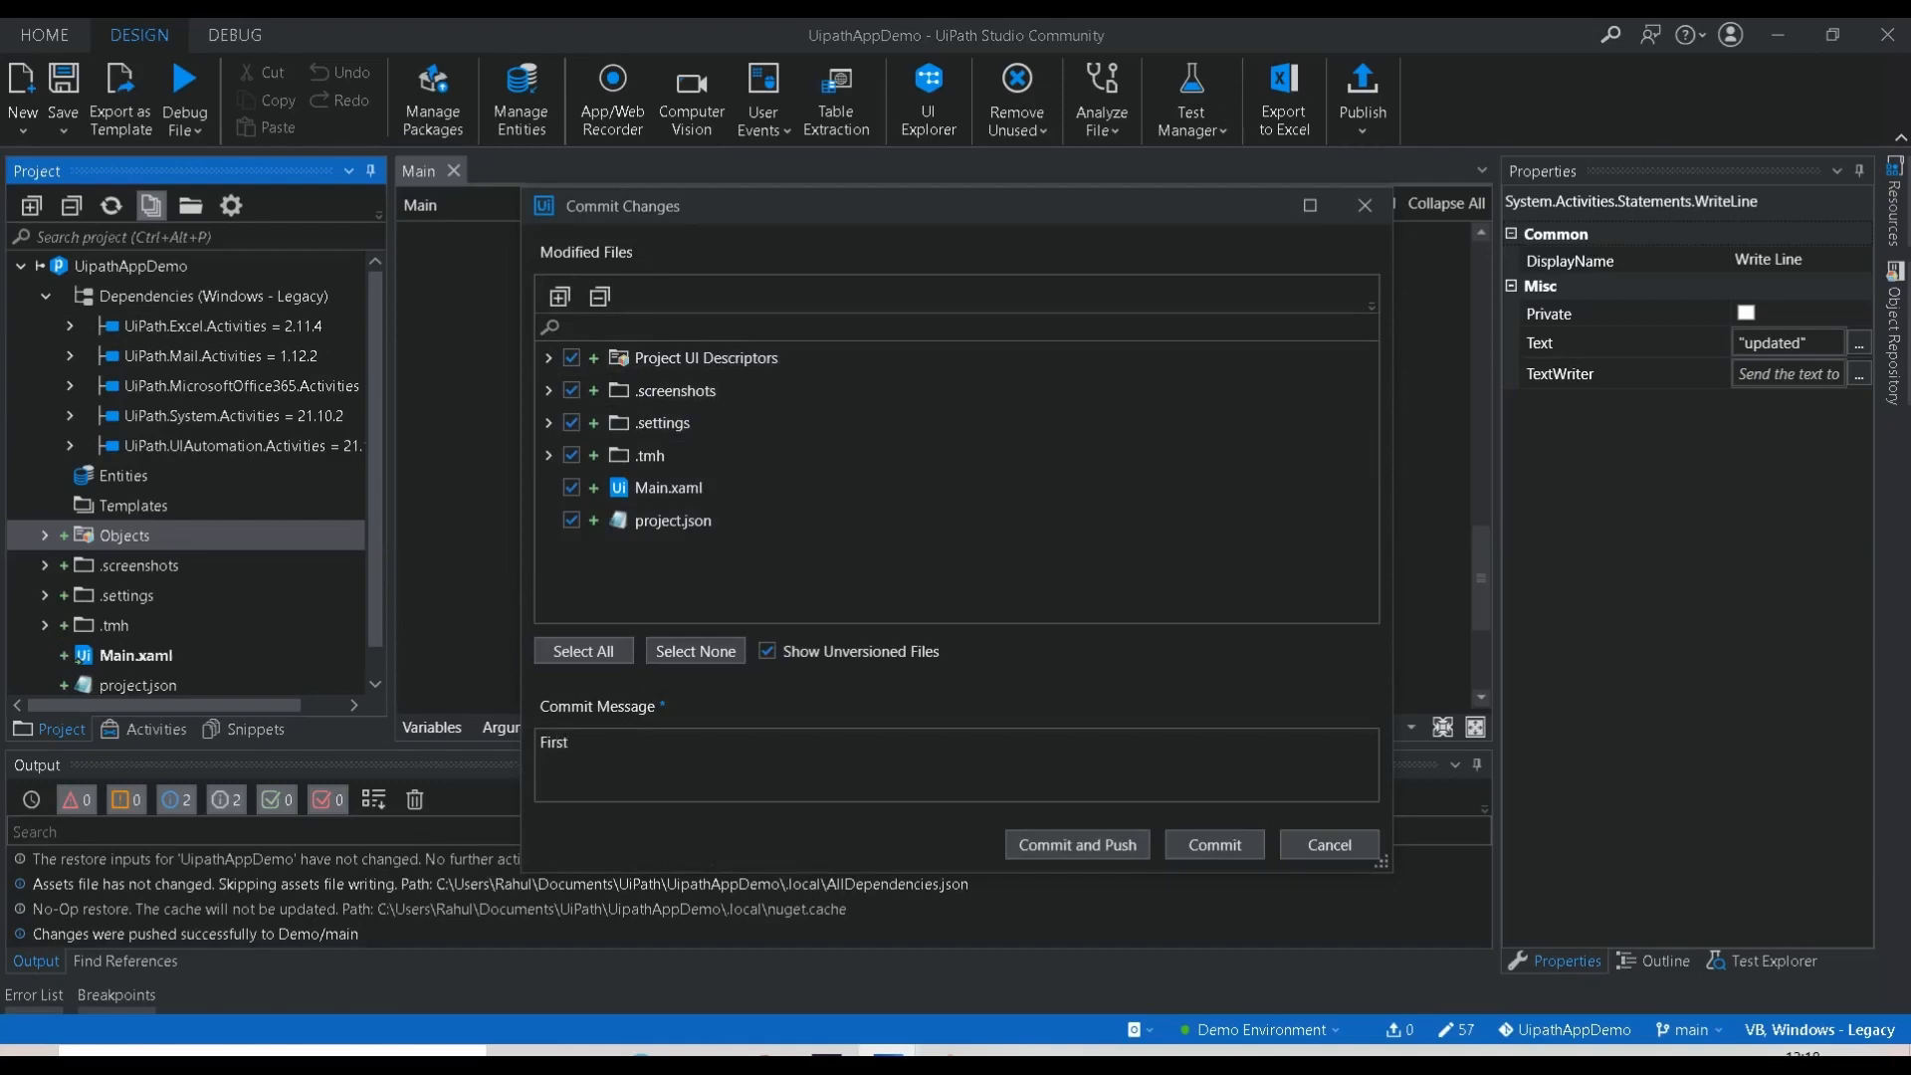
{"action": "type", "text": " Commit"}
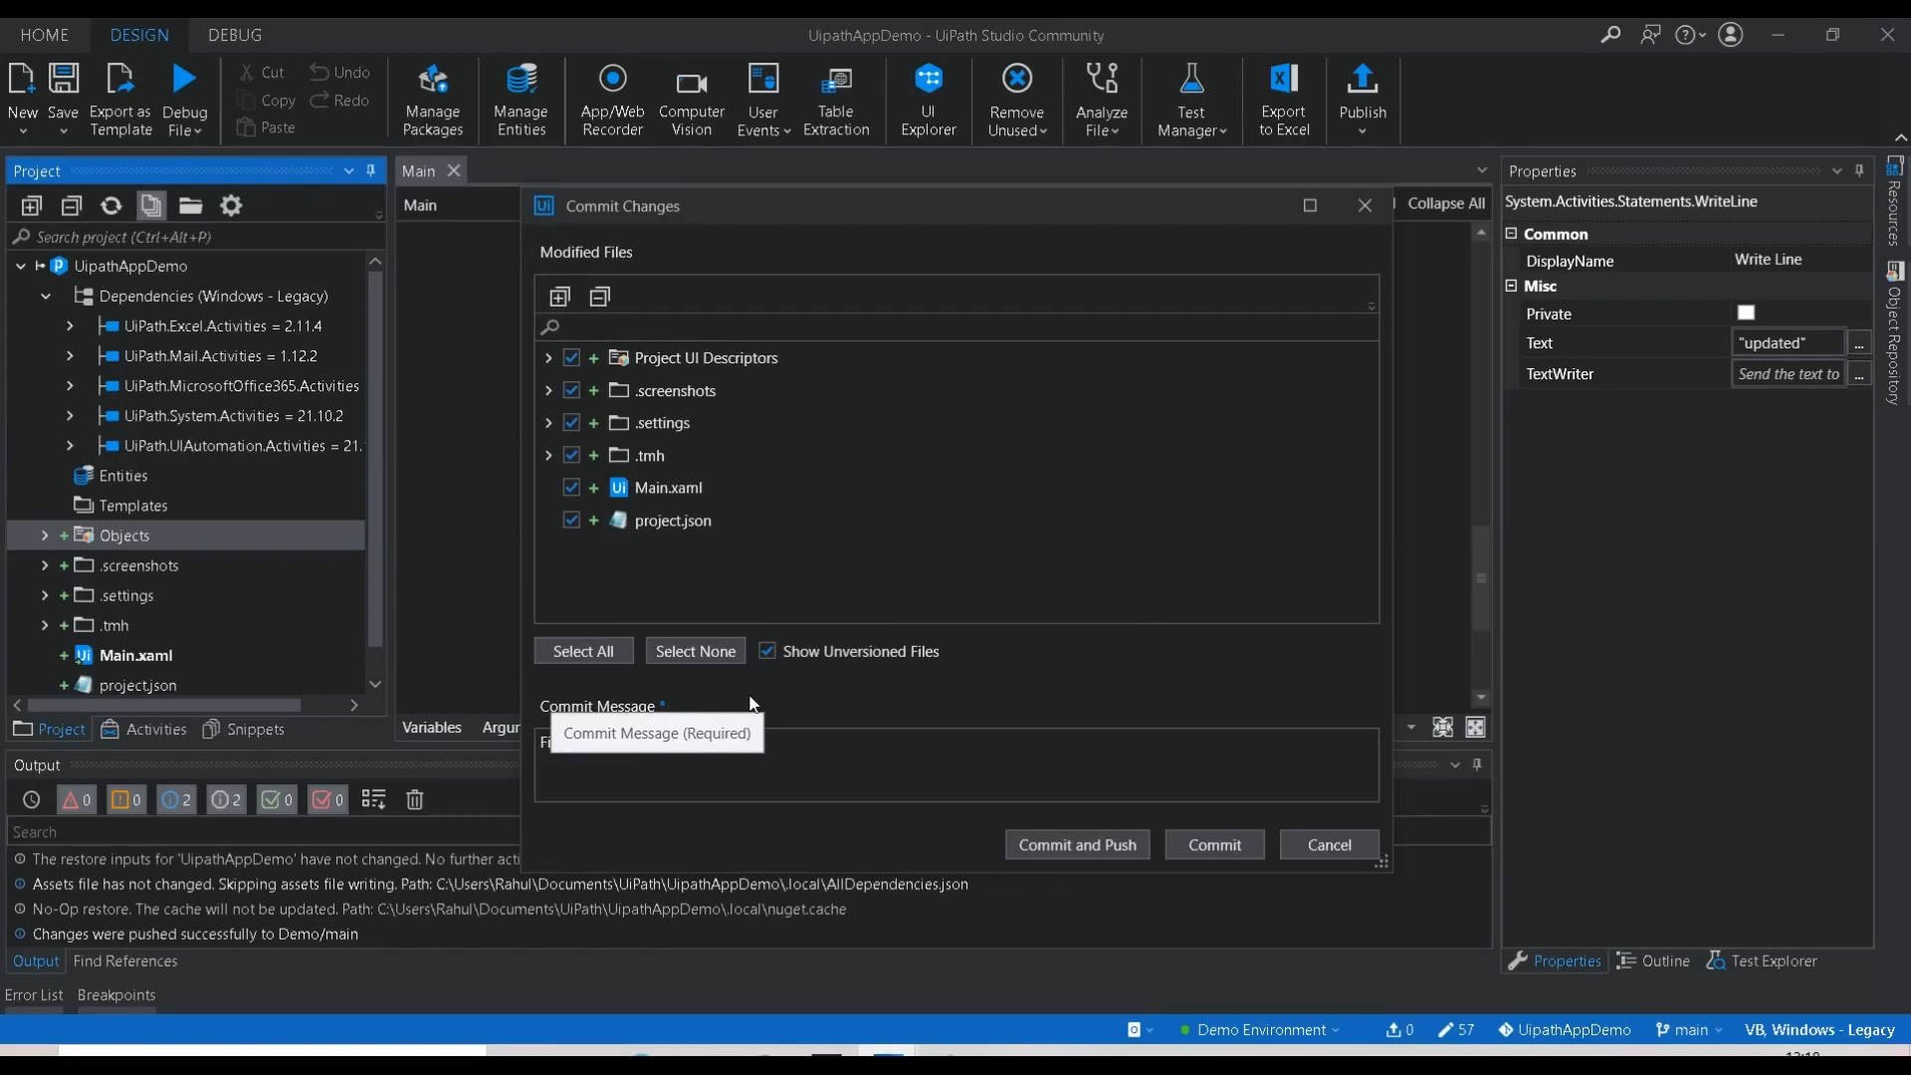
{"action": "left_click", "coordinate": [1057, 848]}
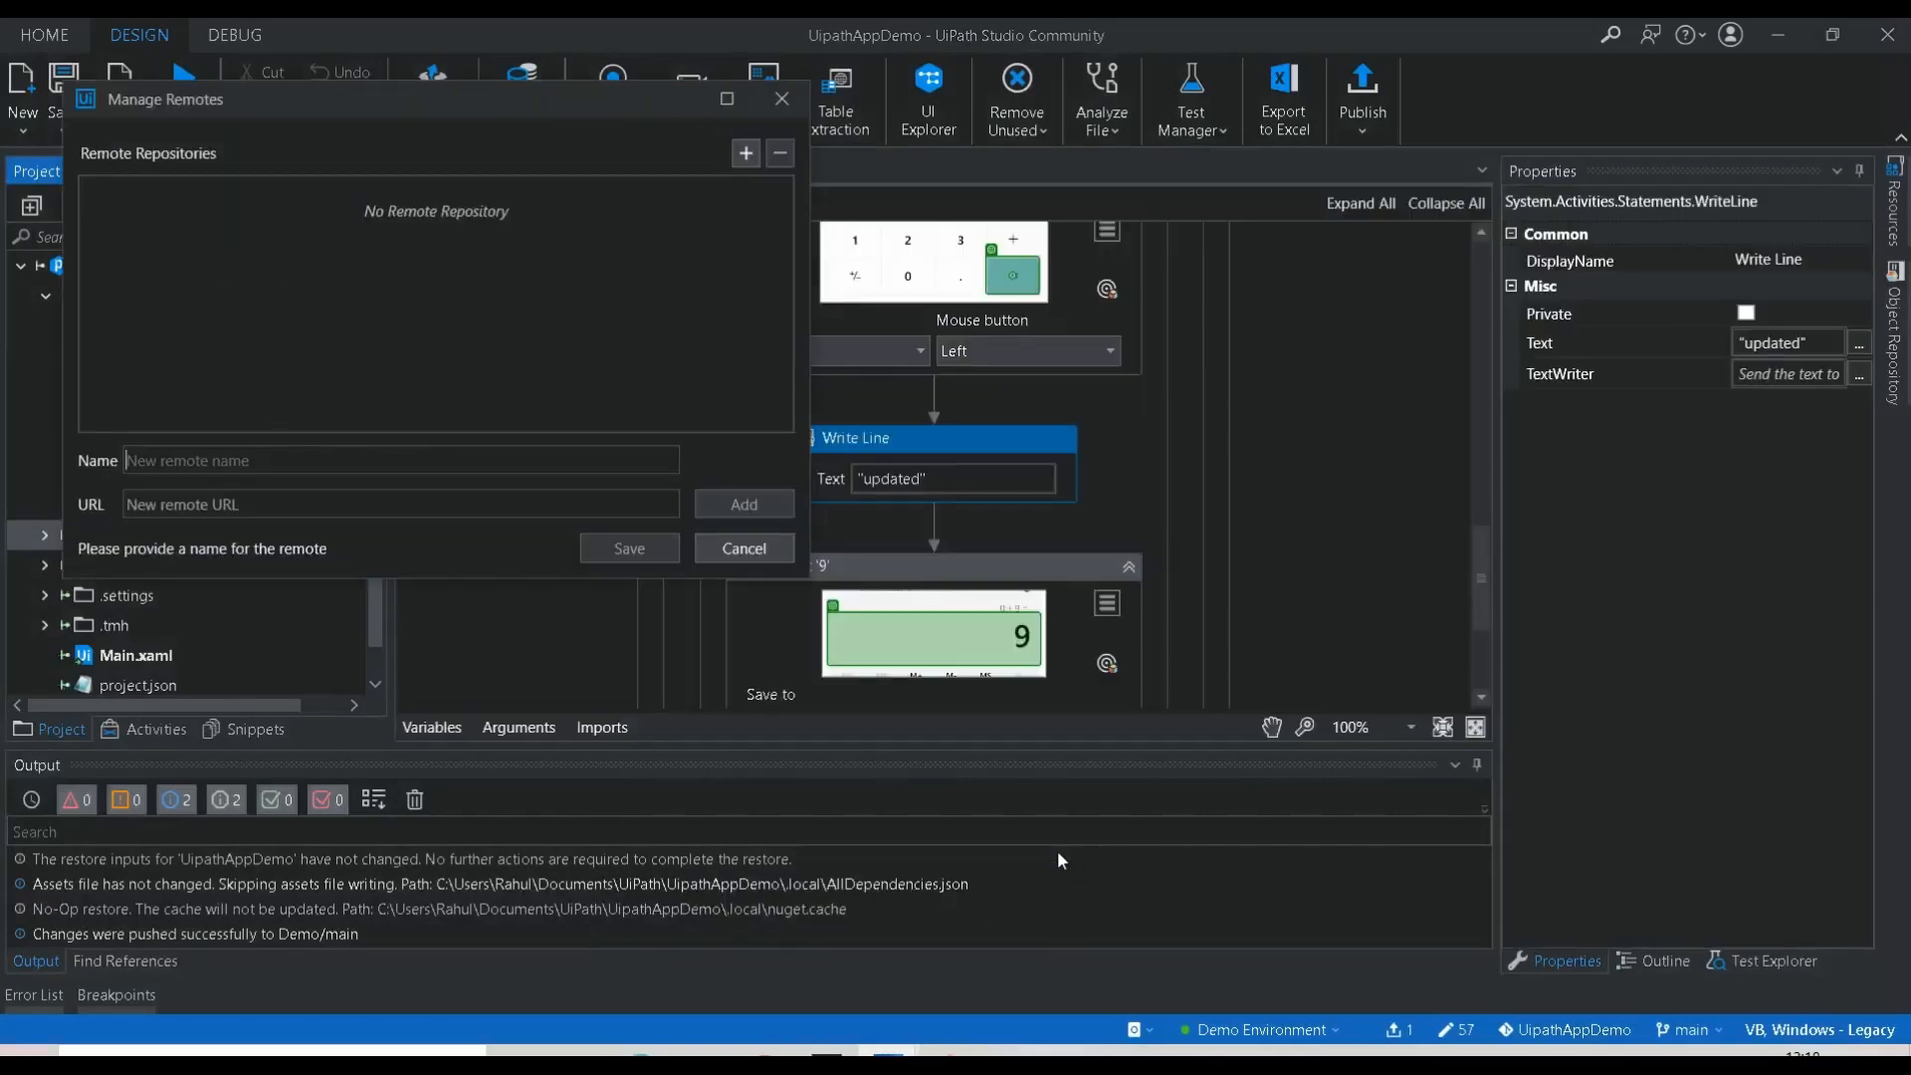
Add and save a remote named DemoGIT with the copied DemoRepo URL, and push by overwriting the remote content.
{"action": "left_click", "coordinate": [239, 503]}
{"action": "key", "text": "ctrl+v"}
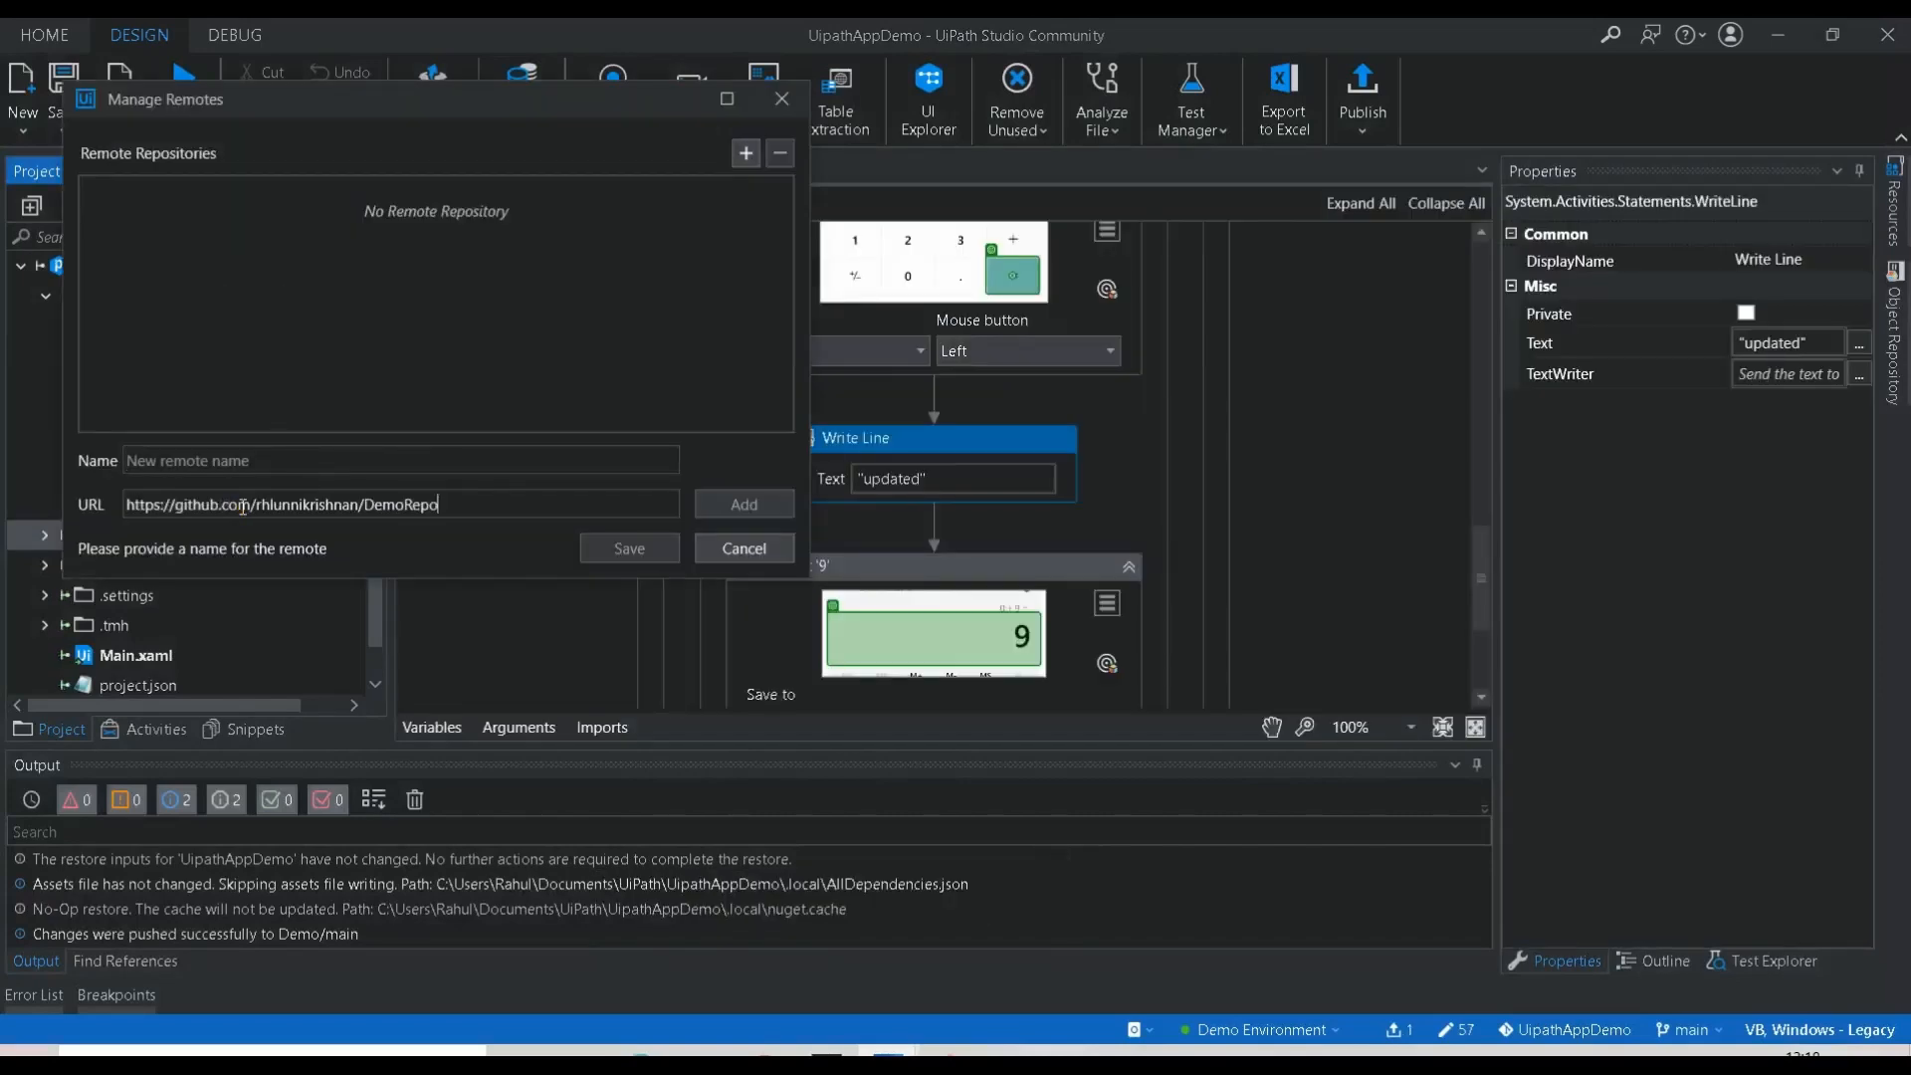
{"action": "left_click", "coordinate": [264, 462]}
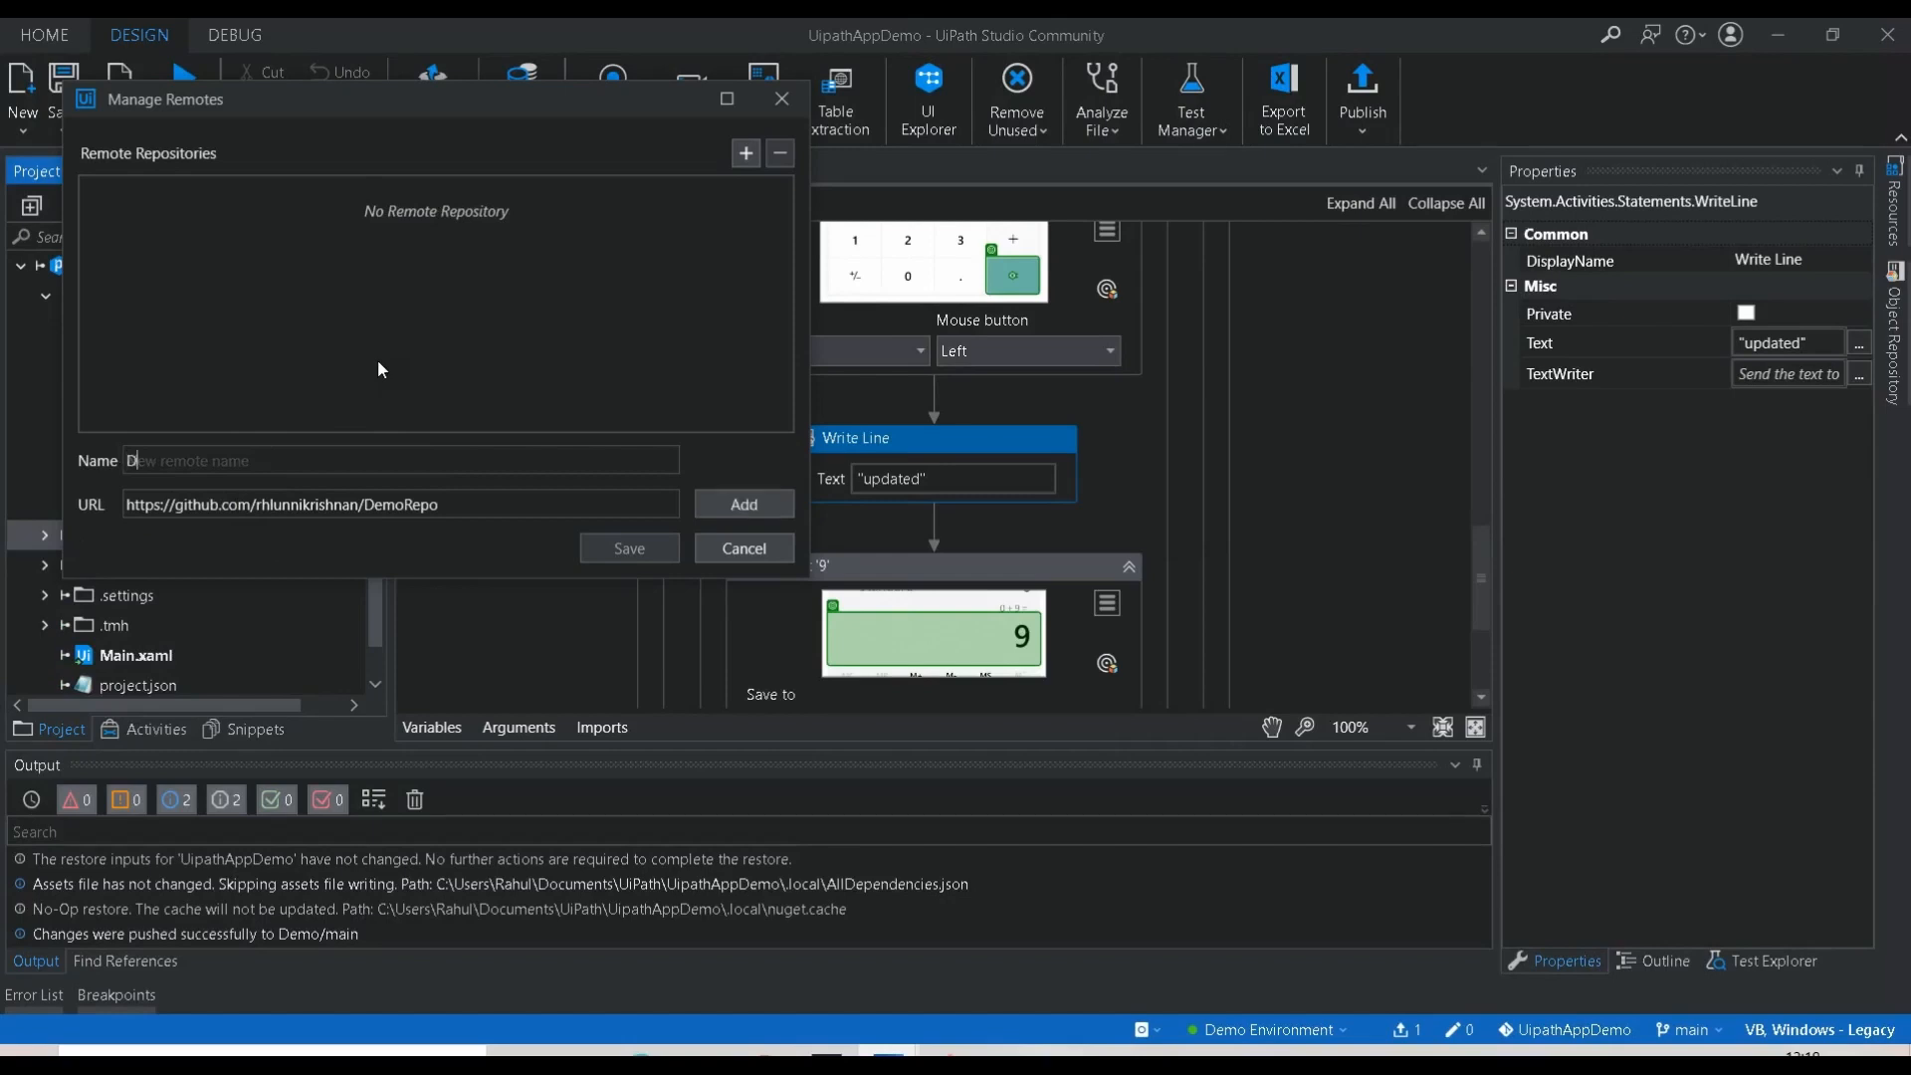
{"action": "type", "text": "DemoGiT"}
{"action": "left_click", "coordinate": [720, 508]}
{"action": "left_click", "coordinate": [645, 561]}
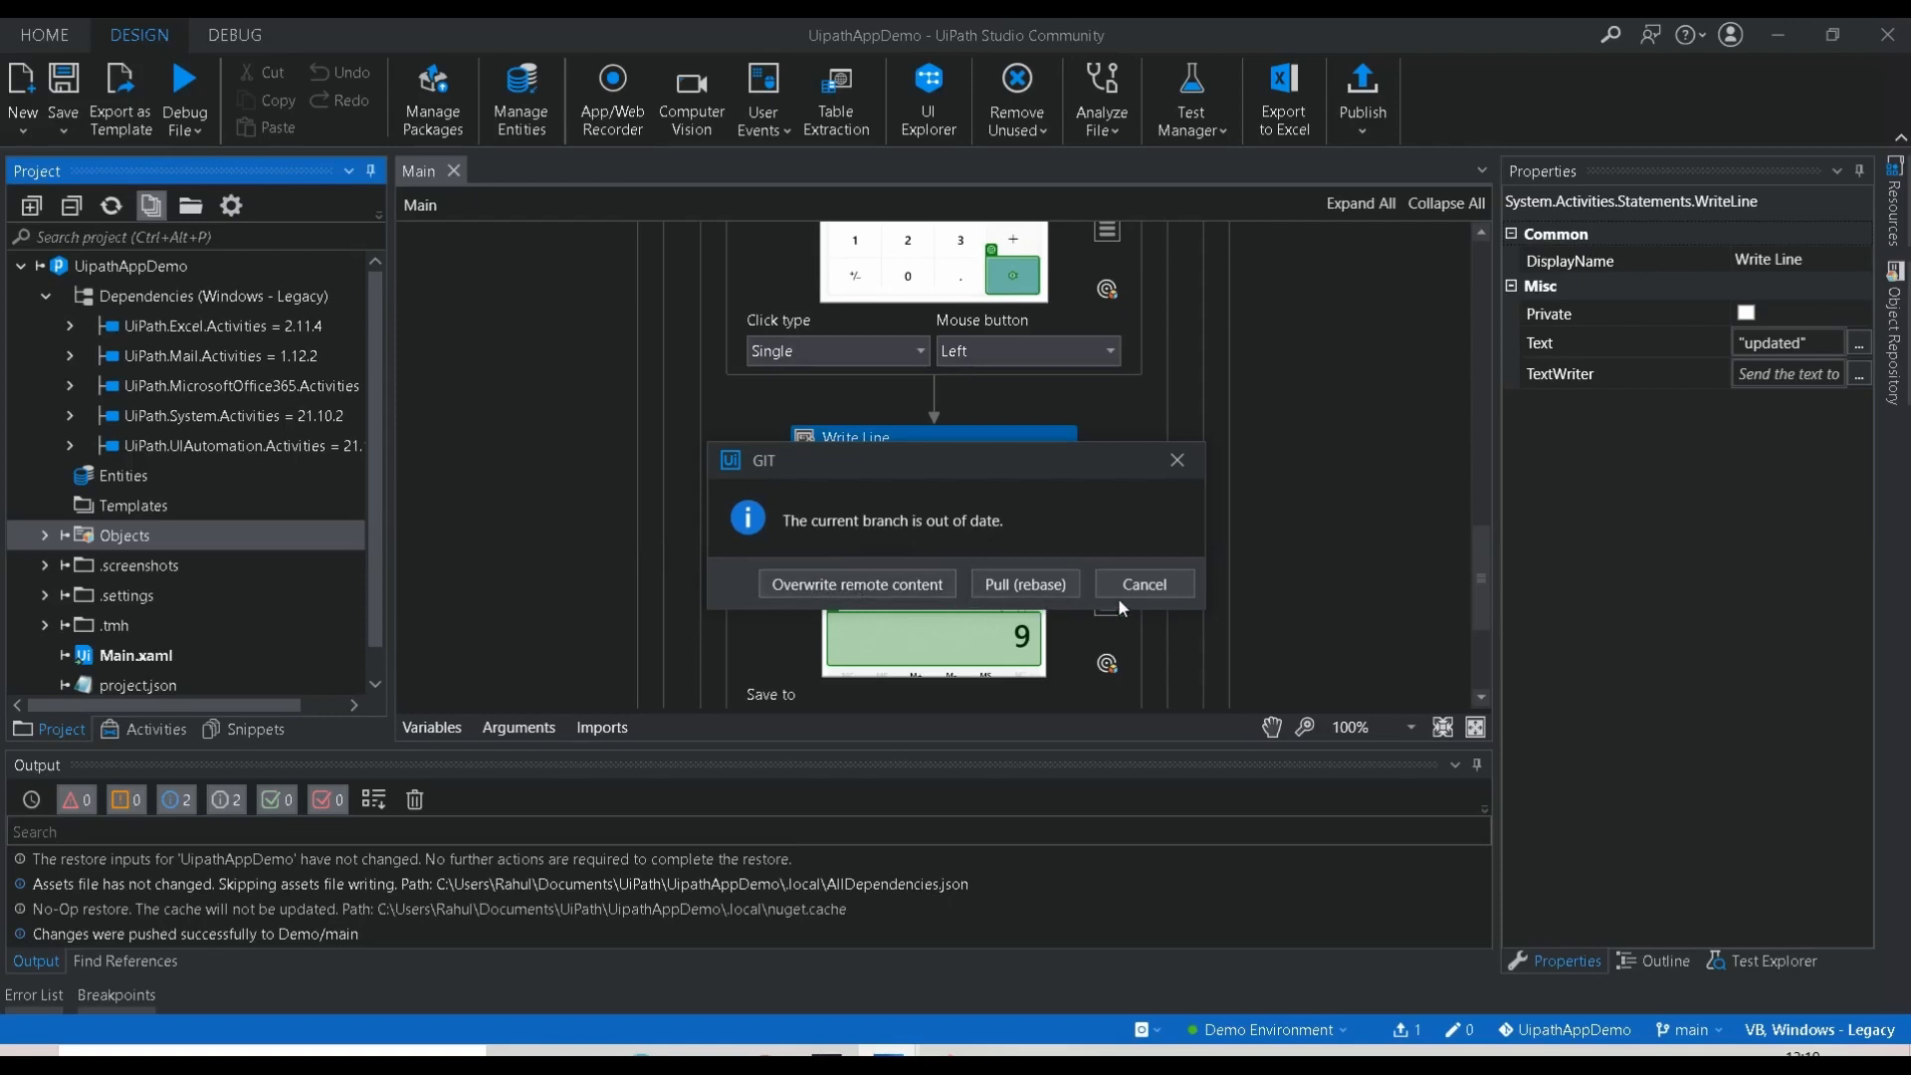
{"action": "left_click", "coordinate": [894, 585]}
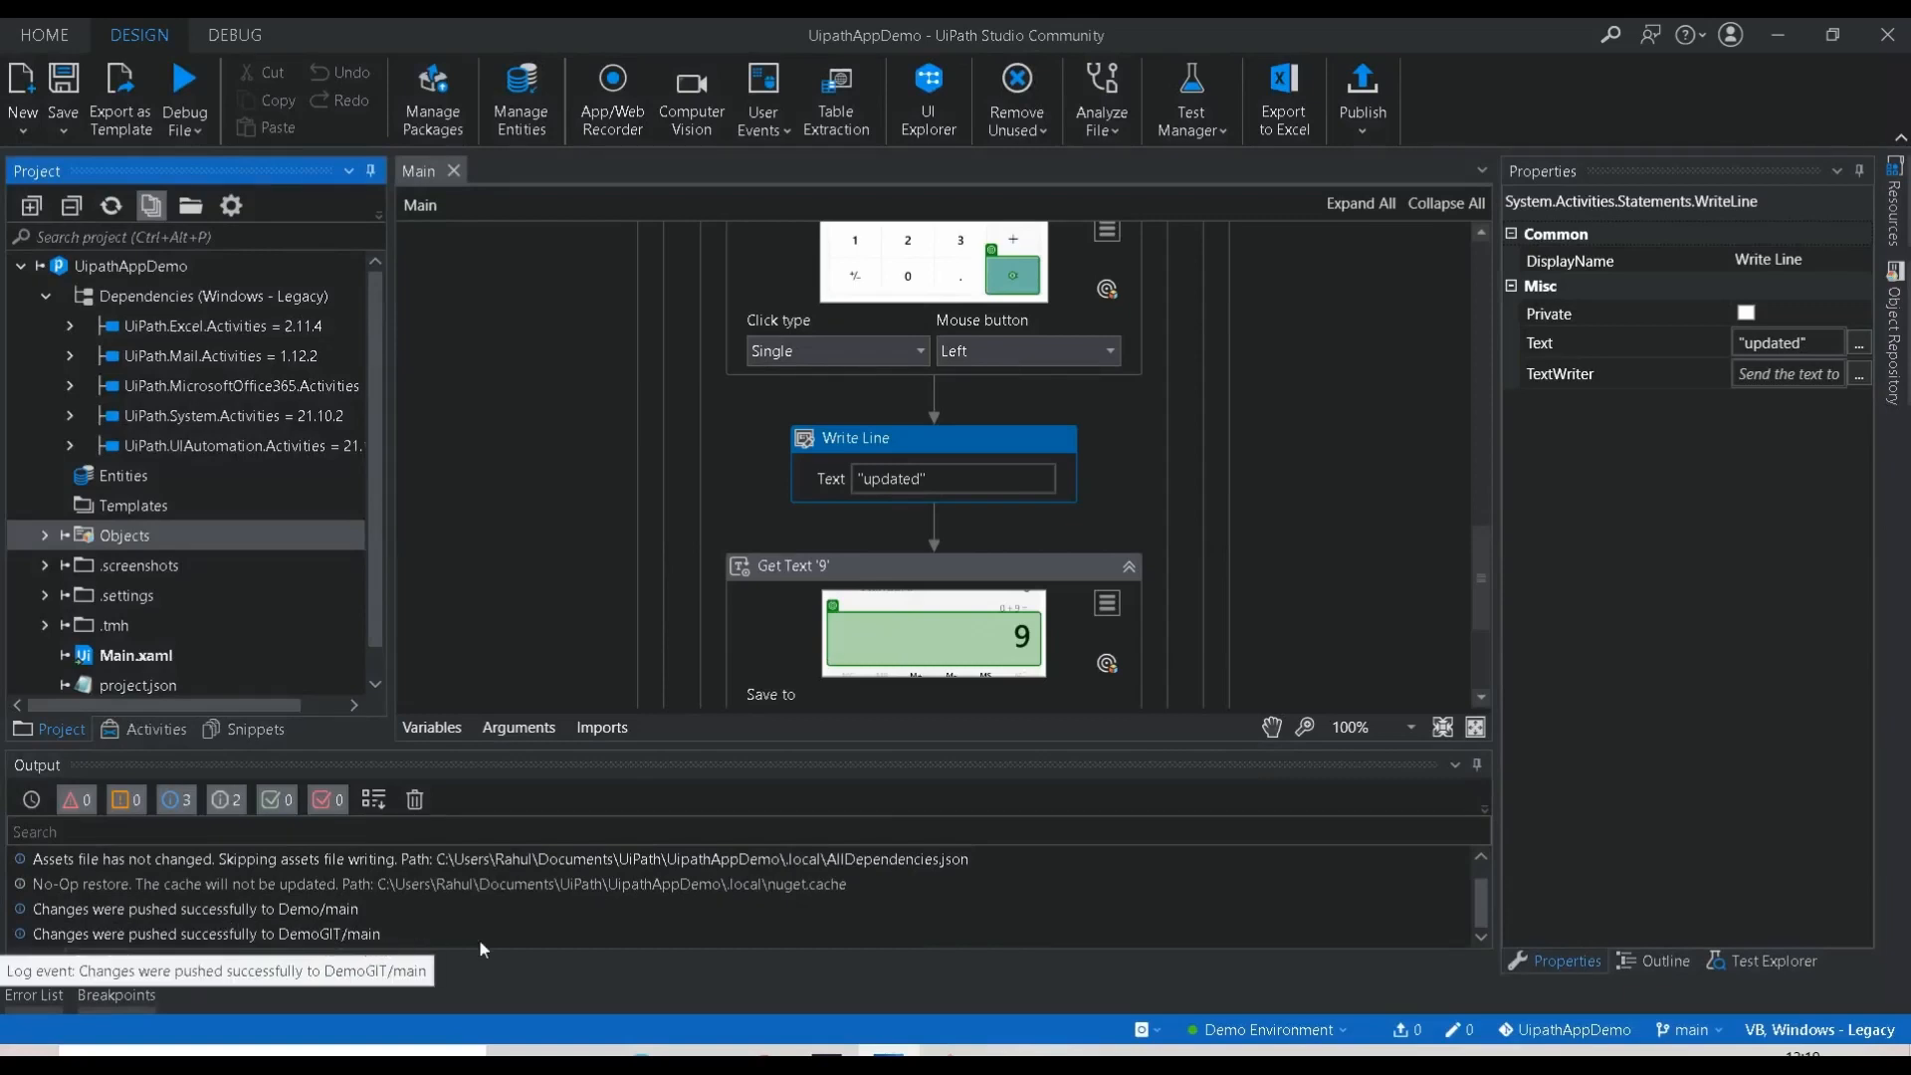
Switch to GitHub in Chrome and reload the DemoRepo page to check the pushed project files.
{"action": "left_click", "coordinate": [749, 1052]}
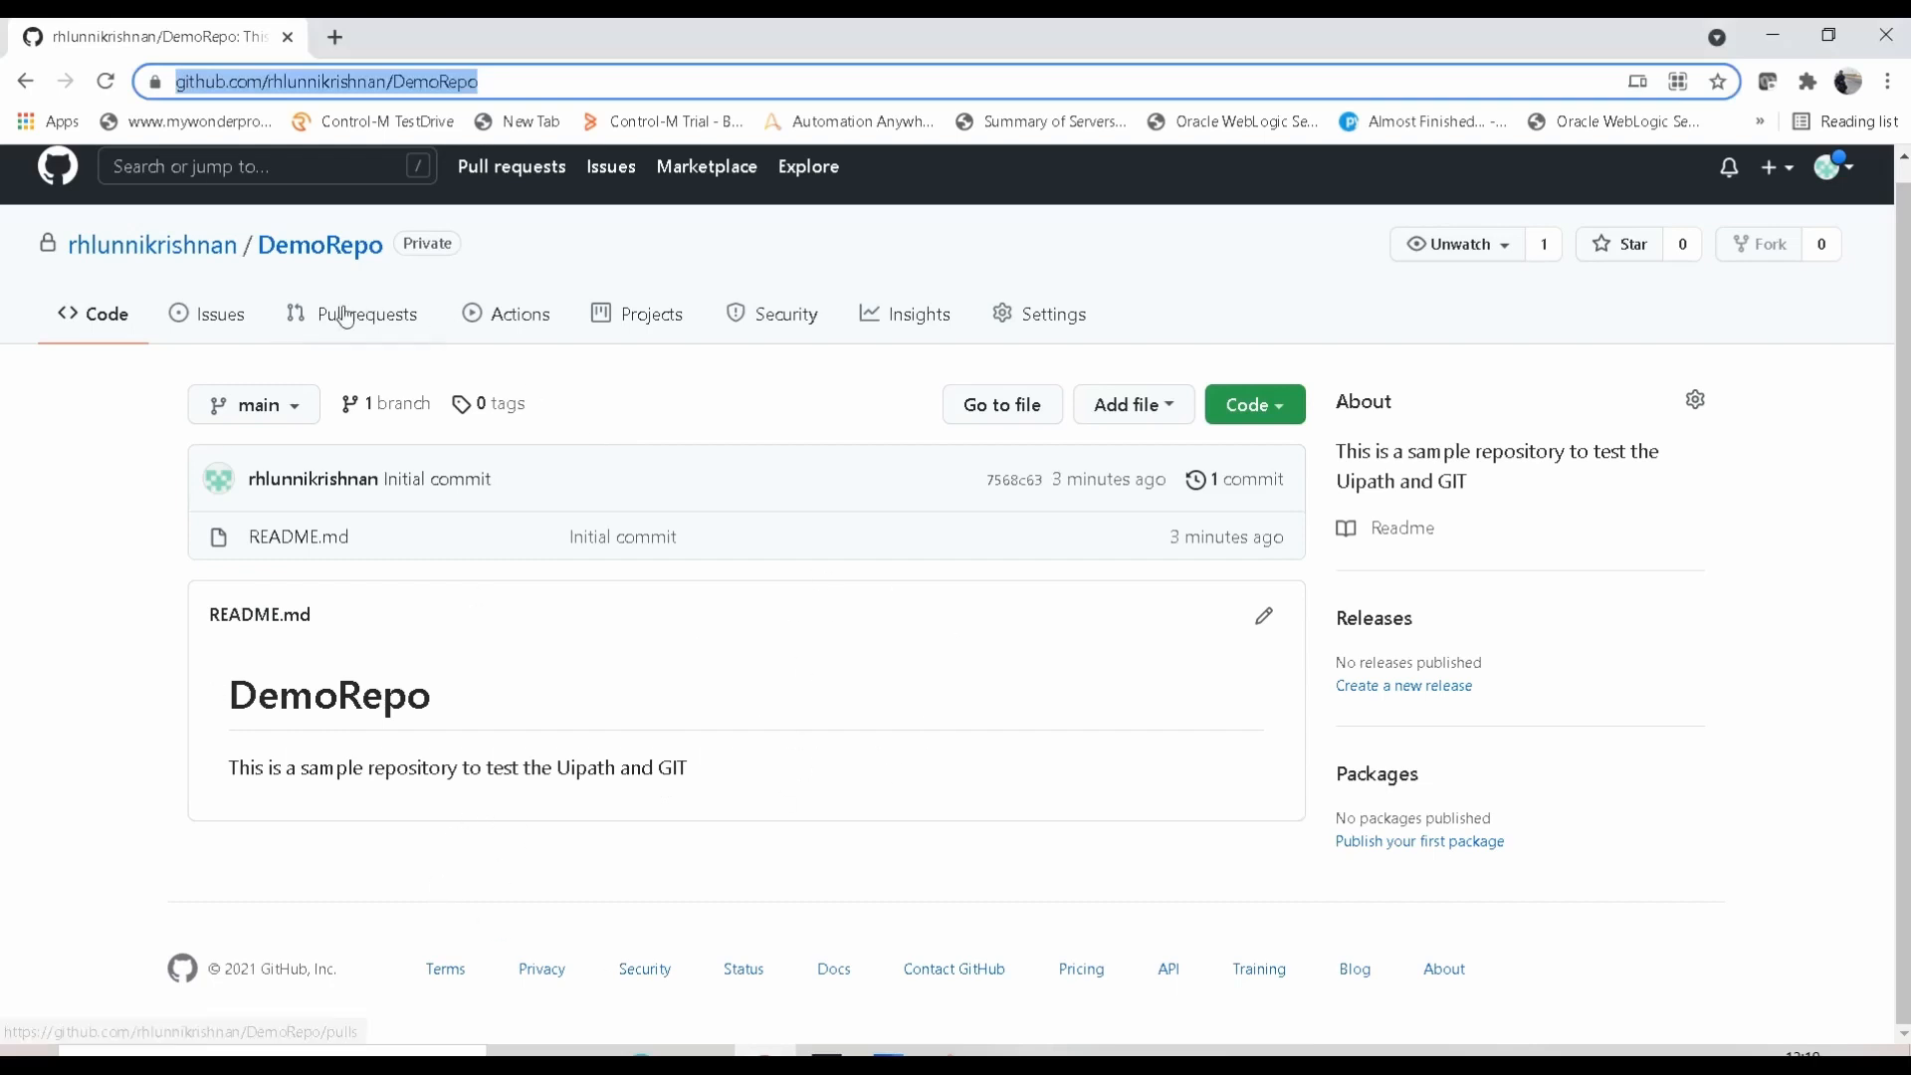
{"action": "left_click", "coordinate": [336, 254]}
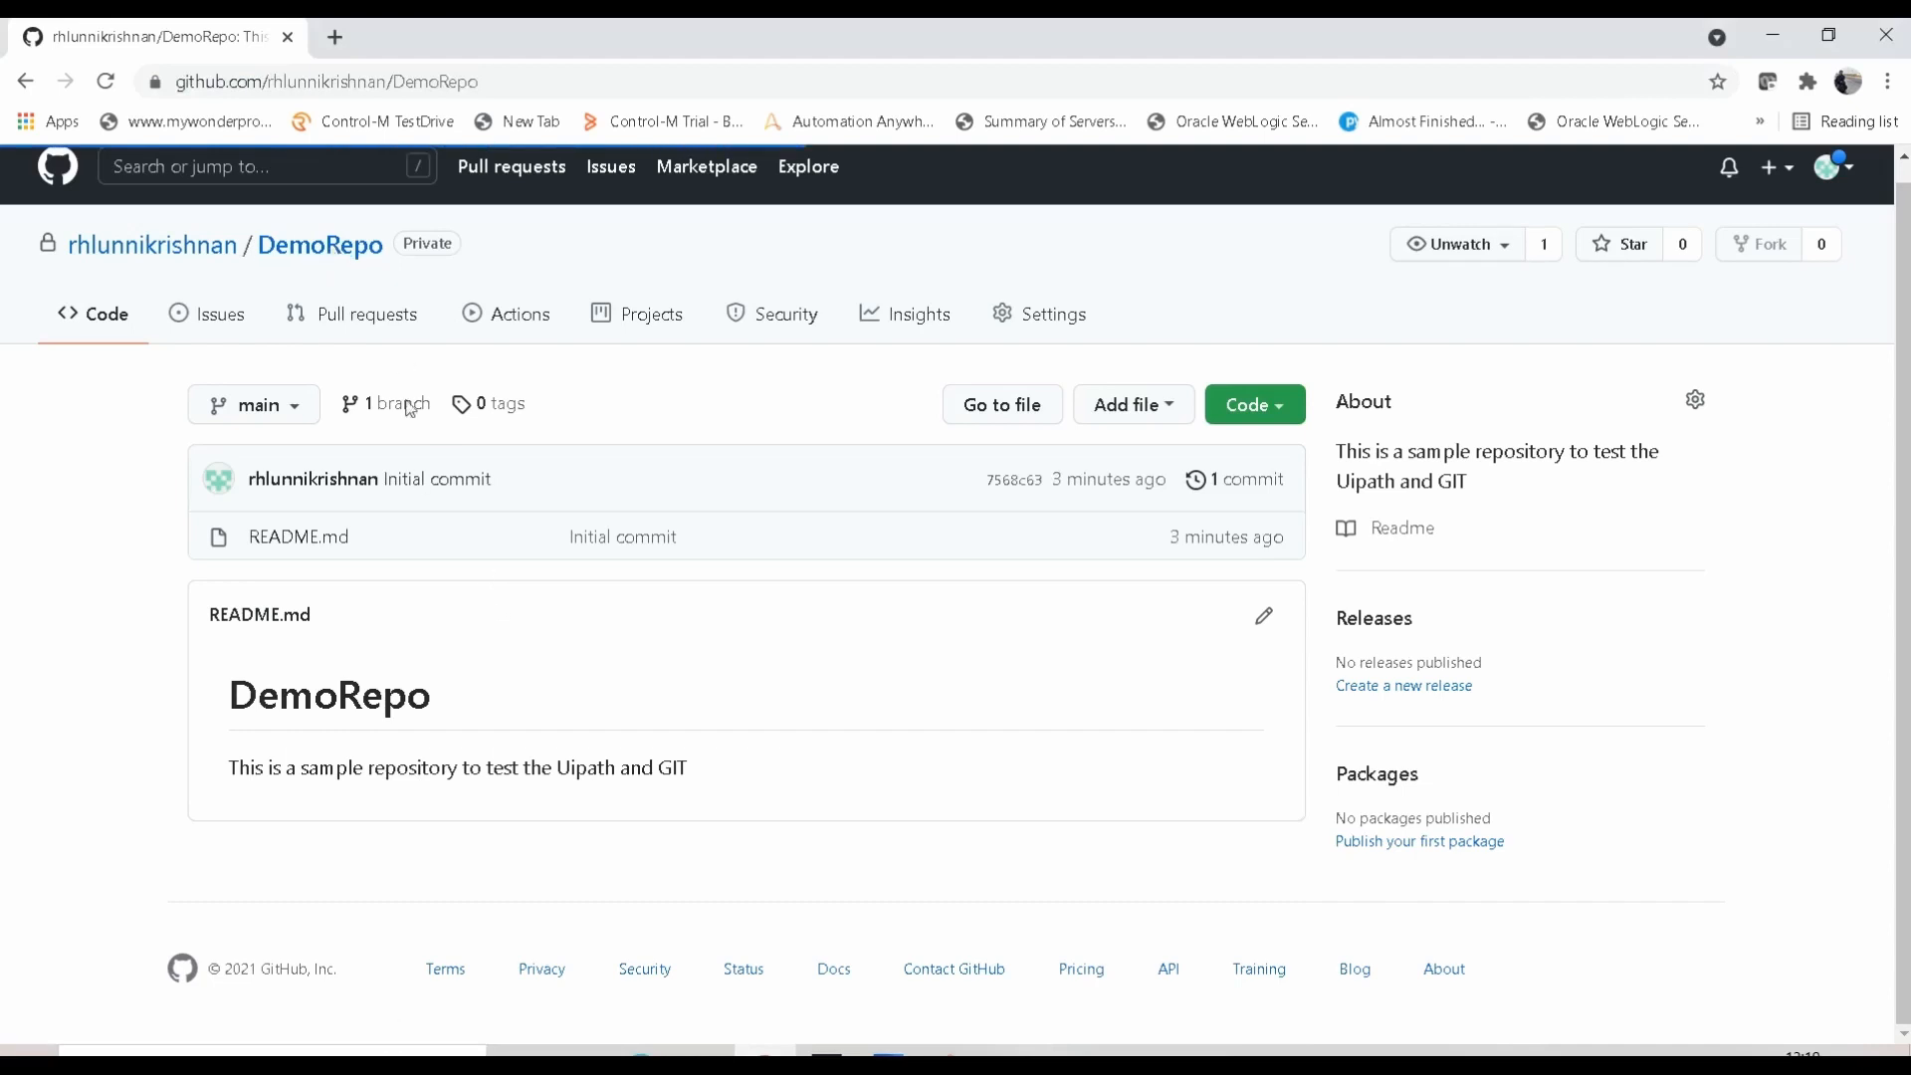
{"action": "left_click", "coordinate": [352, 254]}
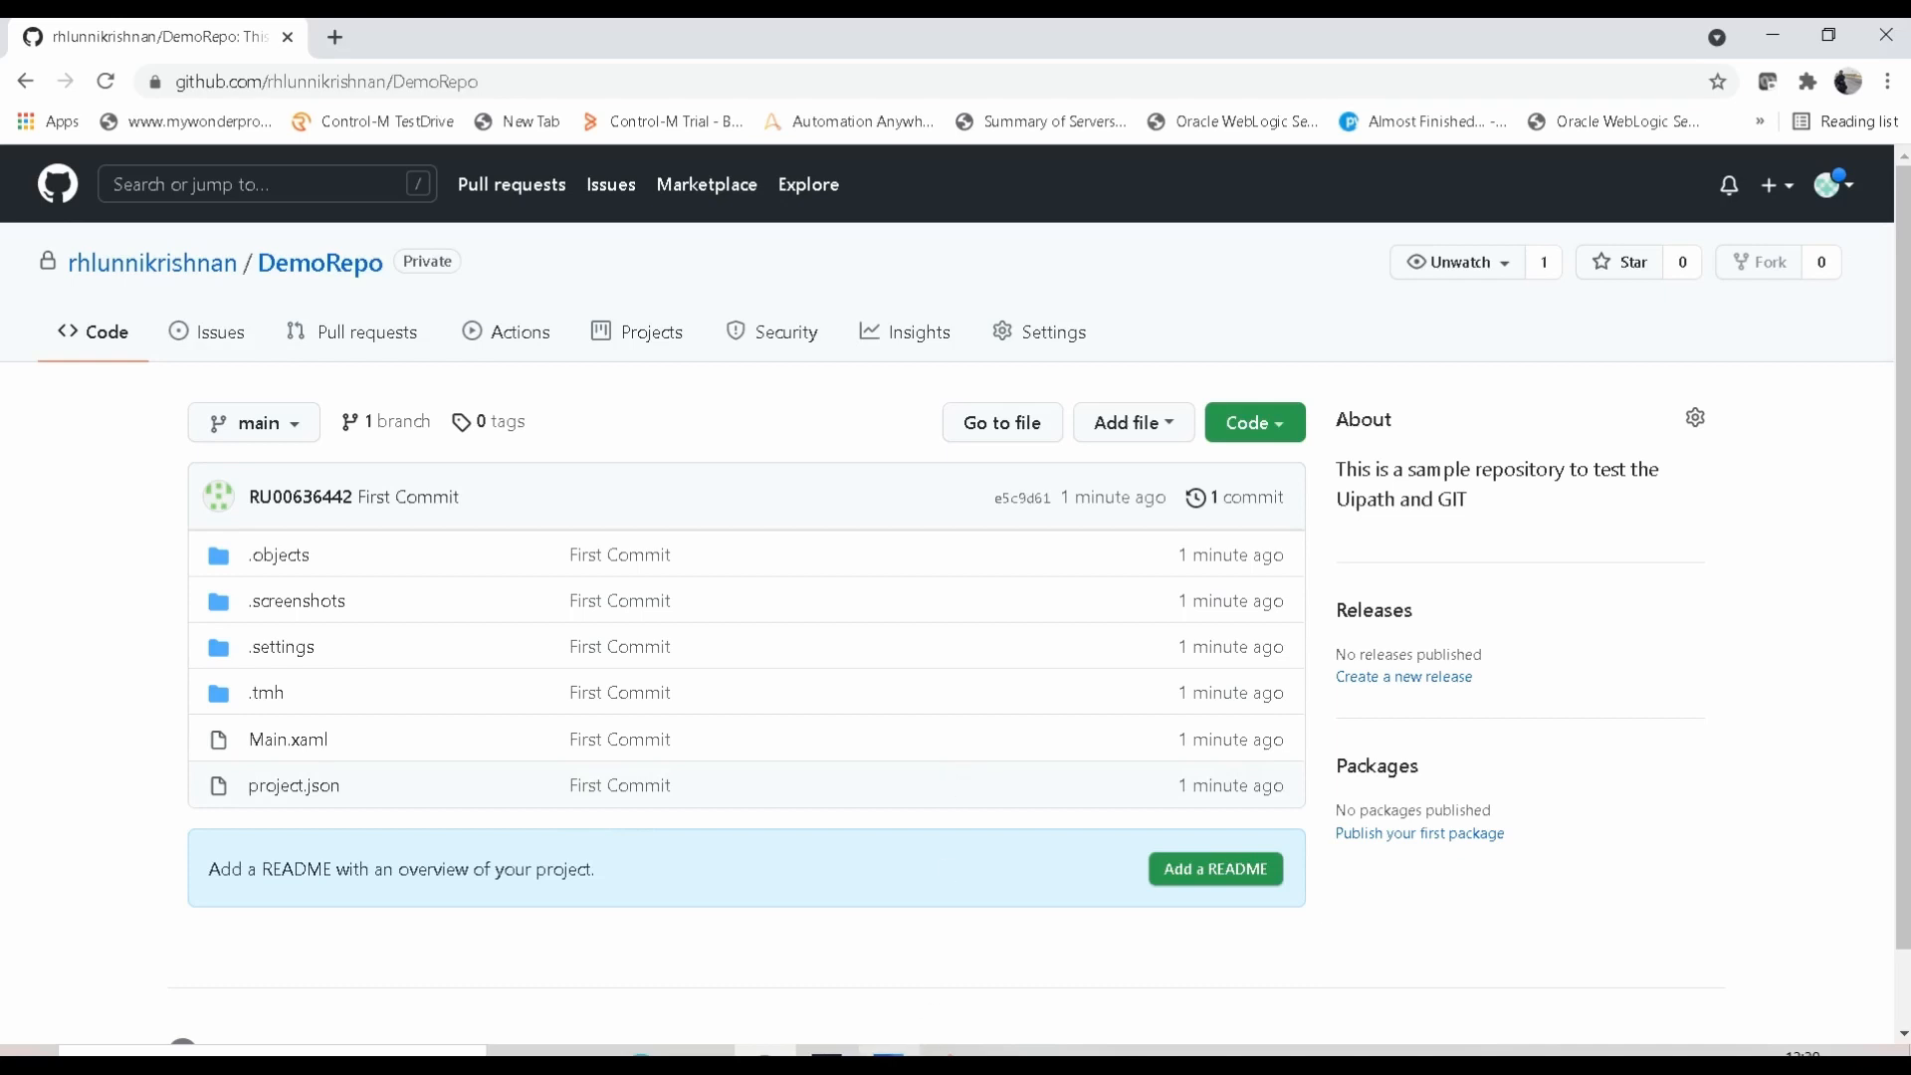
Switch to Microsoft Edge and view the UiPath GitHub App page and its address, github.com/apps/uipath.
{"action": "left_click", "coordinate": [889, 1053]}
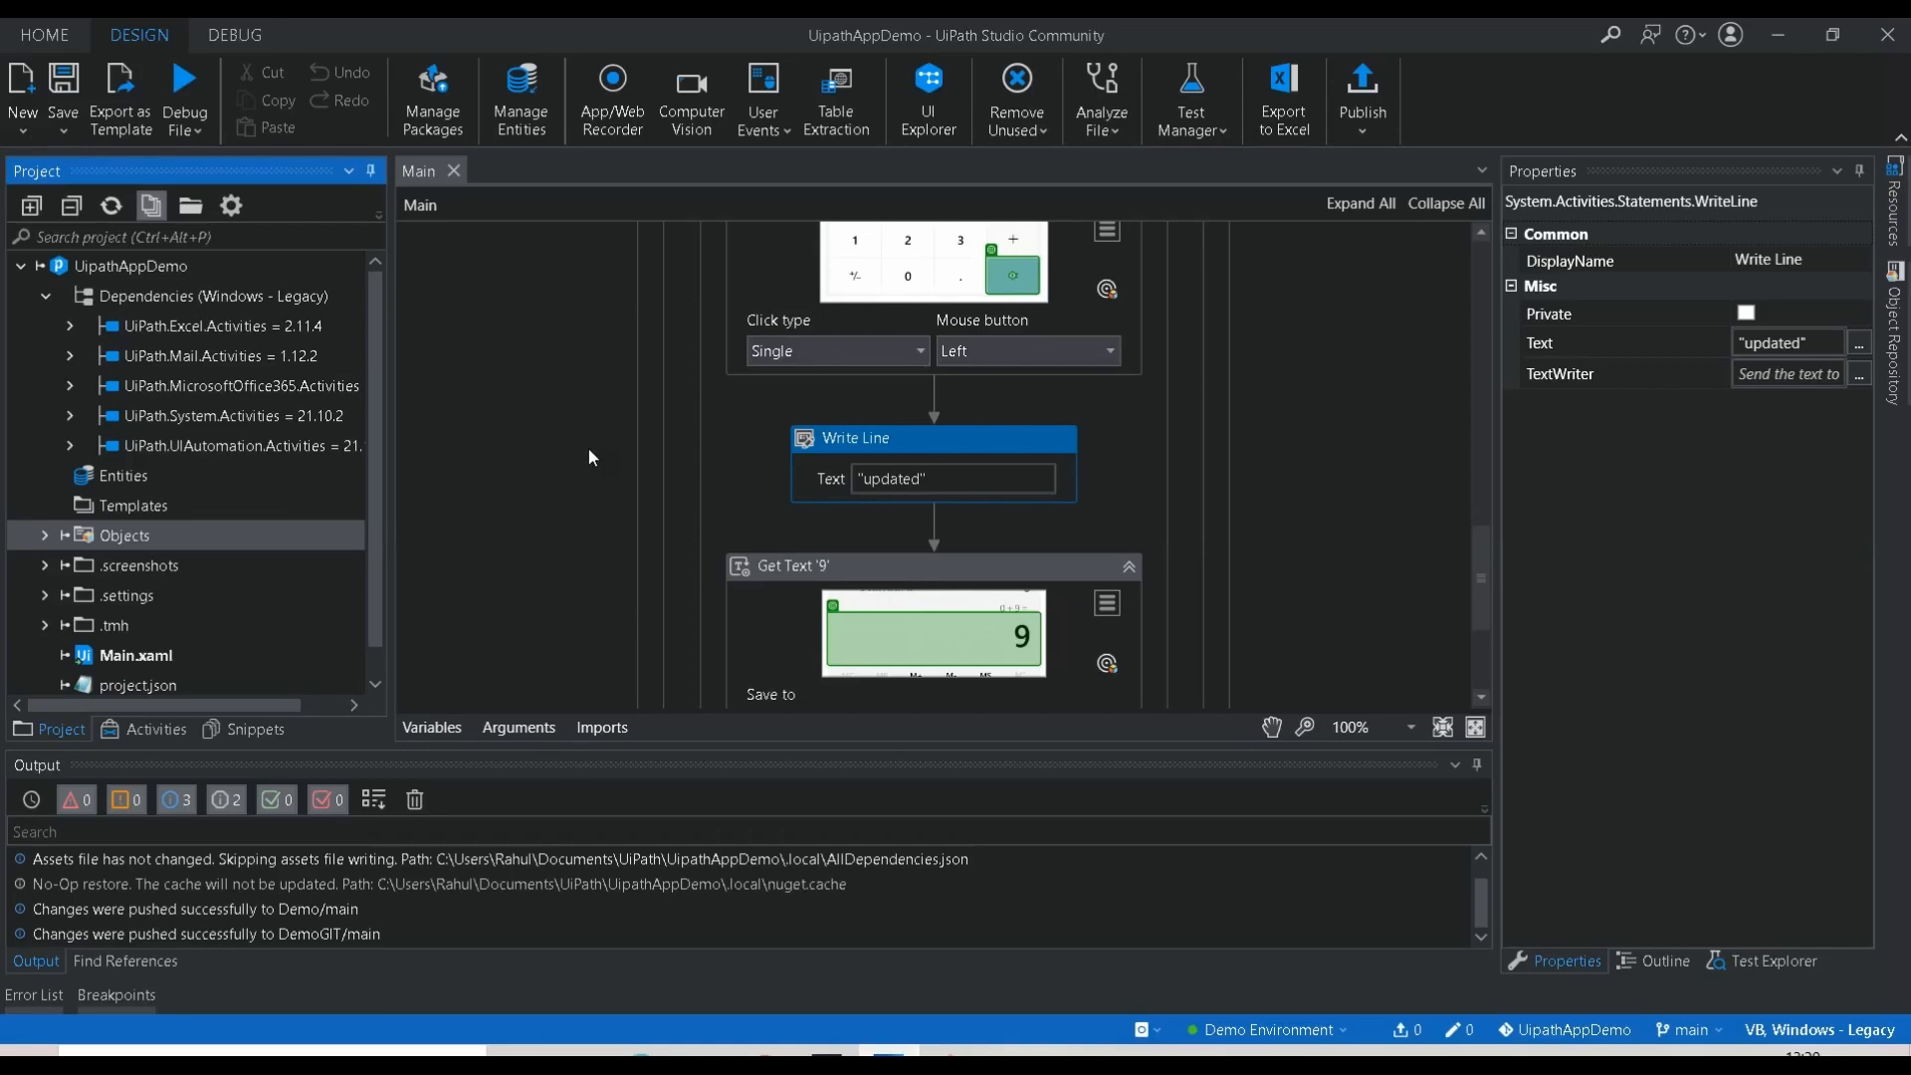
{"action": "left_click", "coordinate": [649, 1053]}
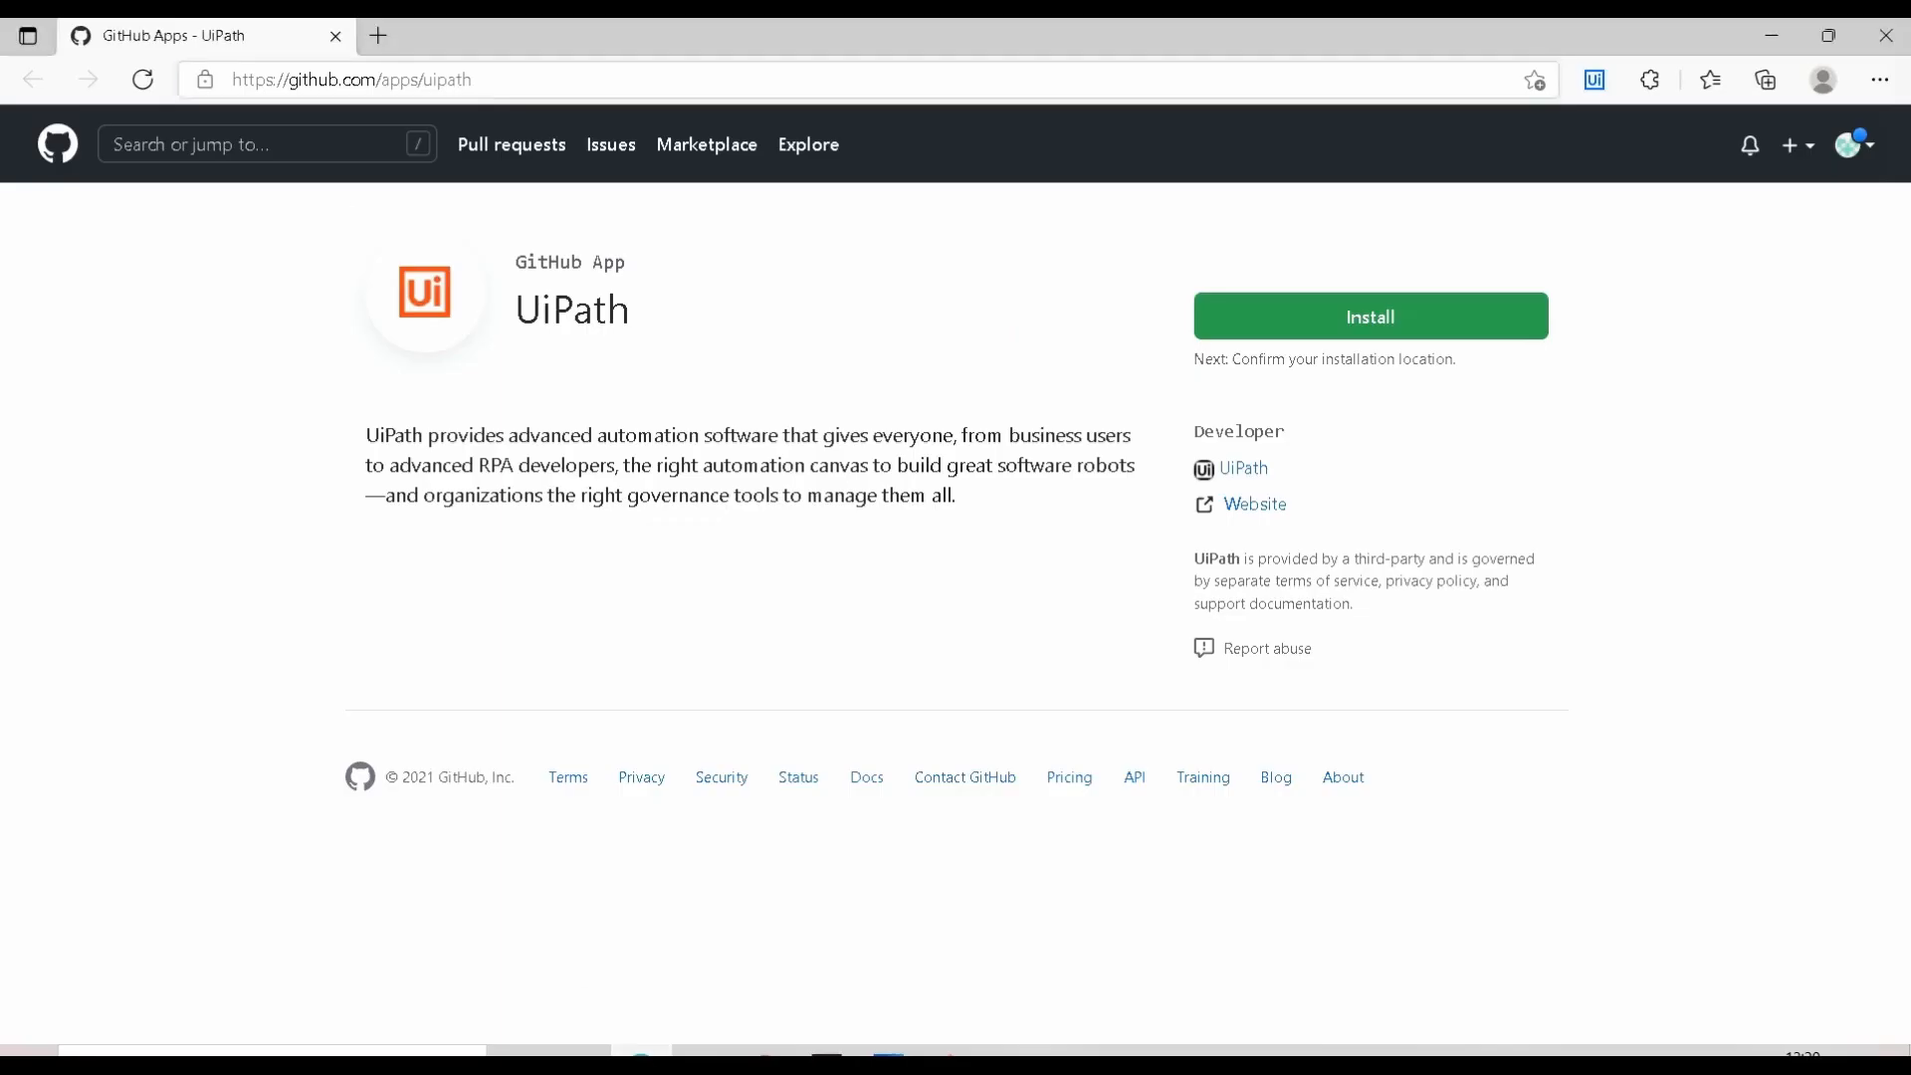
{"action": "left_click", "coordinate": [352, 79]}
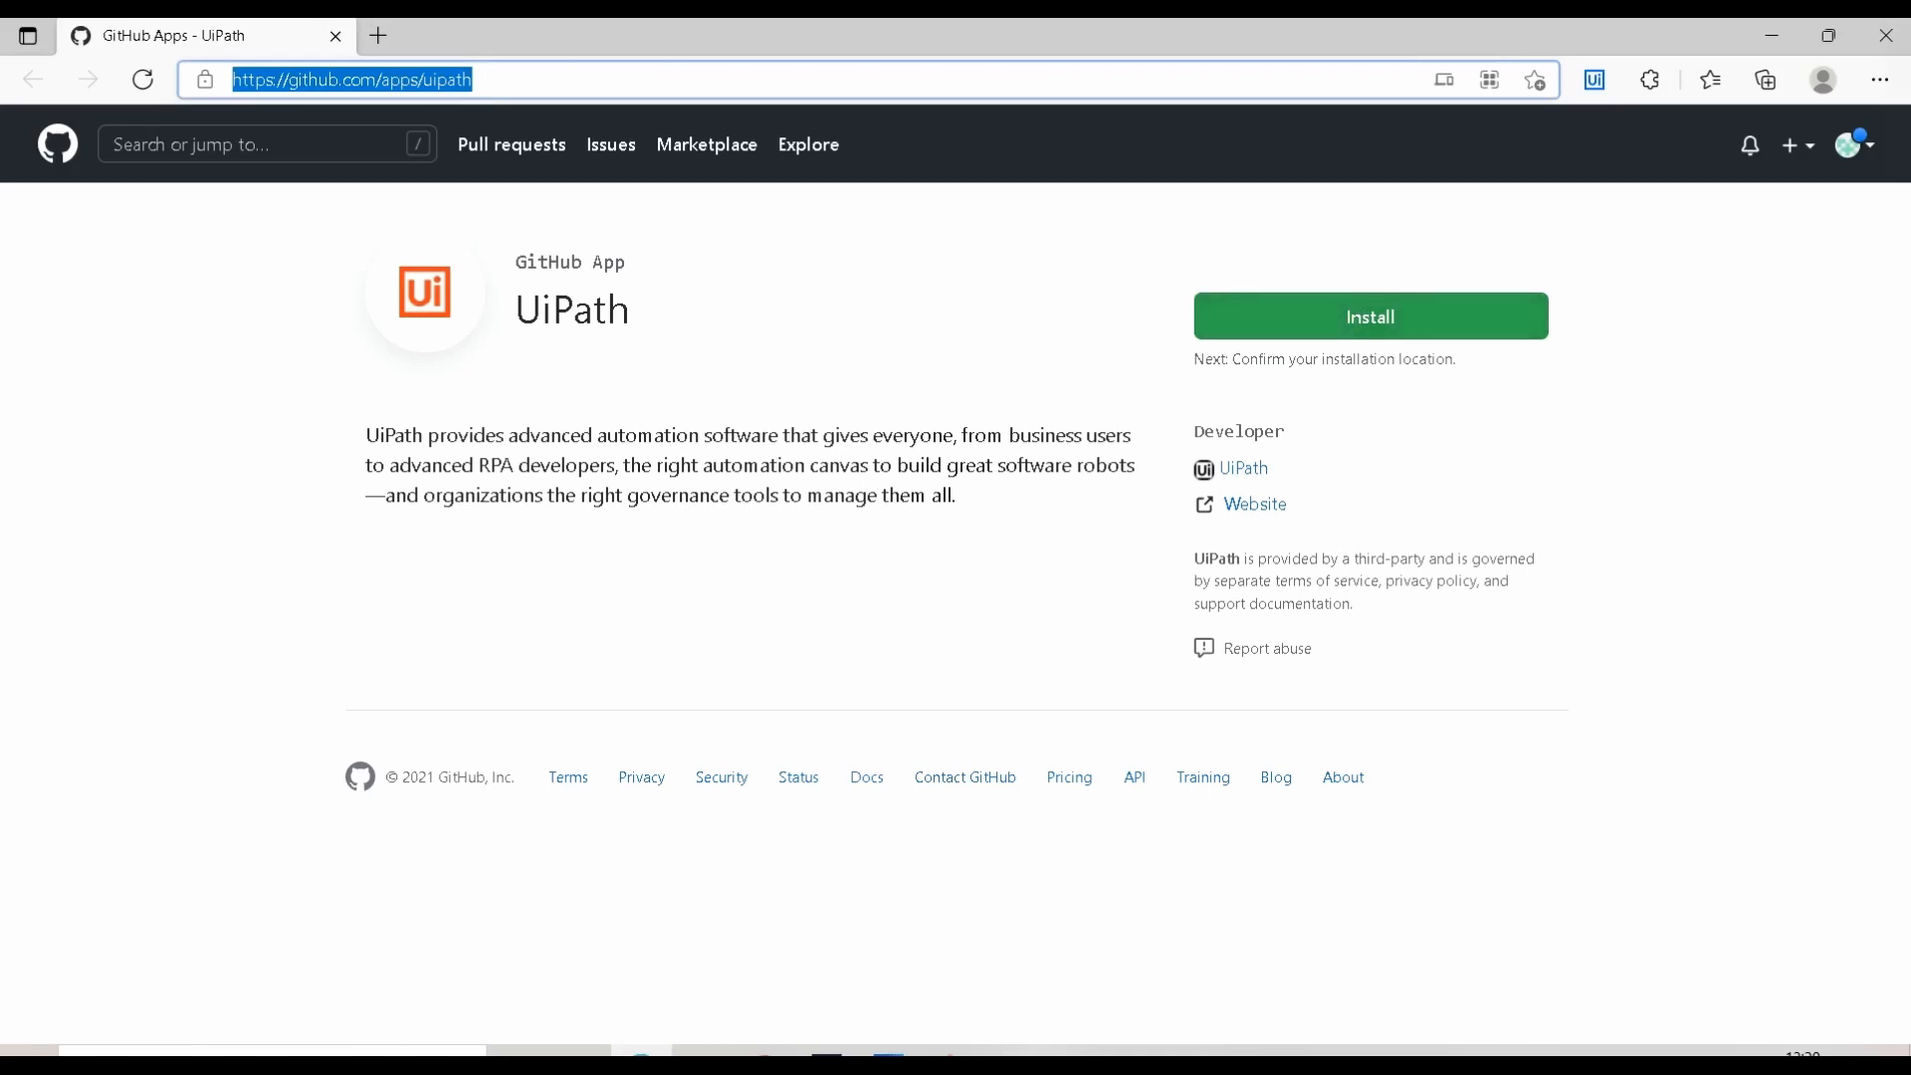
Switch to UiPath Studio and start cloning a remote Git repository, closing the current project and entering the DemoRepo HTTPS URL.
{"action": "left_click", "coordinate": [510, 81]}
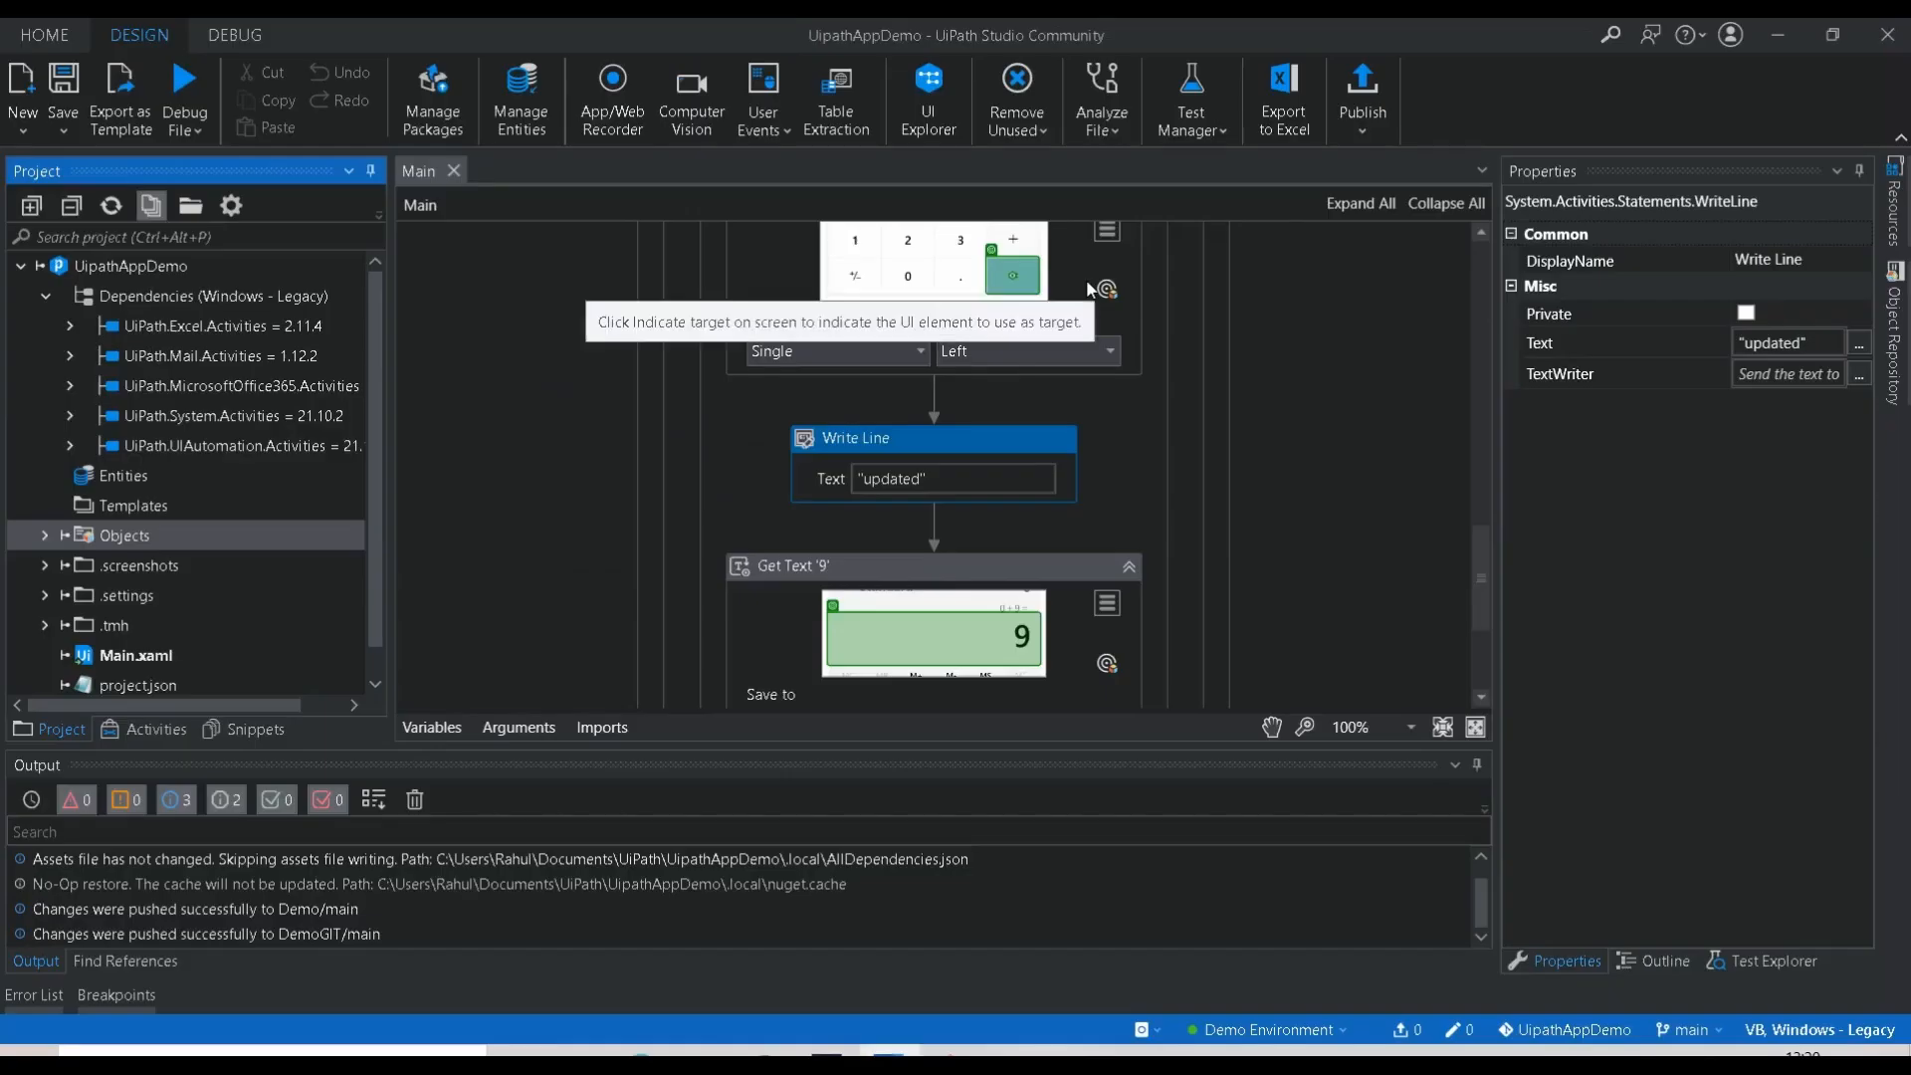
{"action": "left_click", "coordinate": [29, 44]}
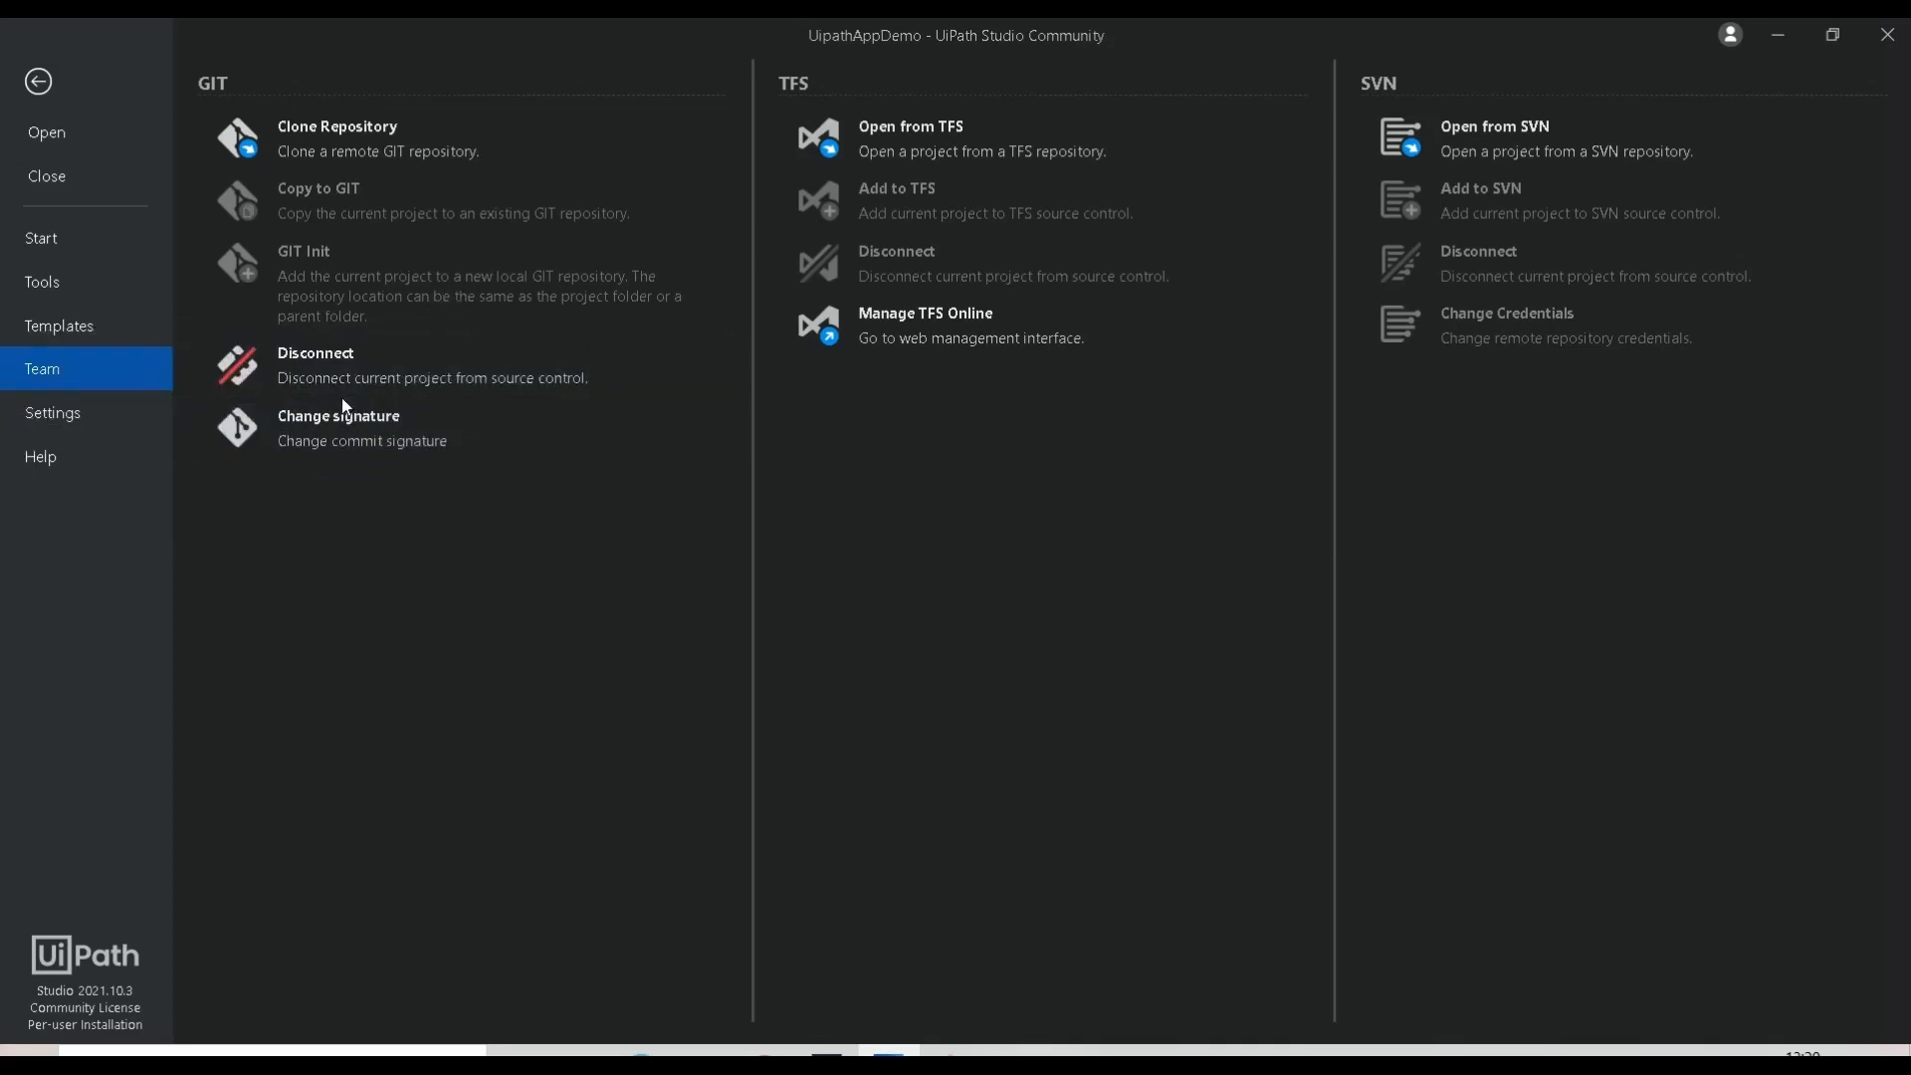
{"action": "left_click", "coordinate": [415, 164]}
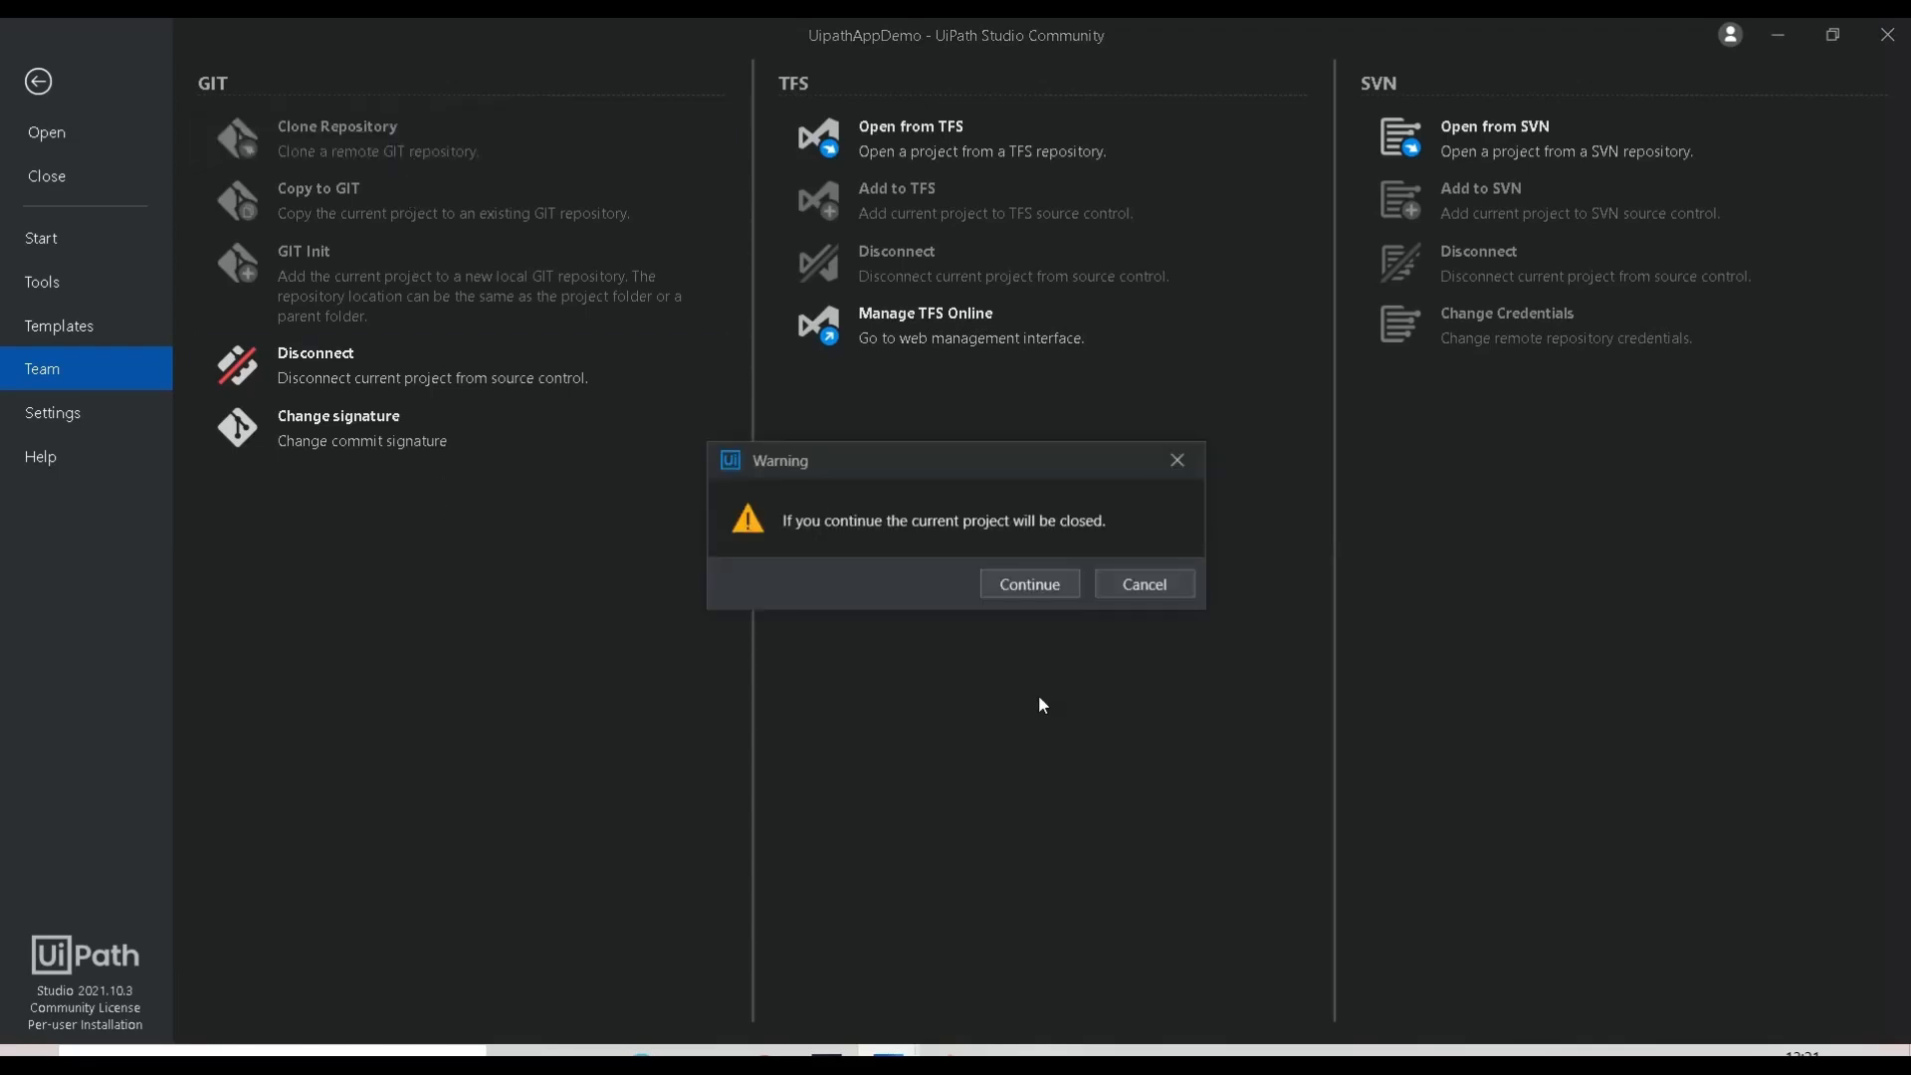
{"action": "left_click", "coordinate": [1033, 583]}
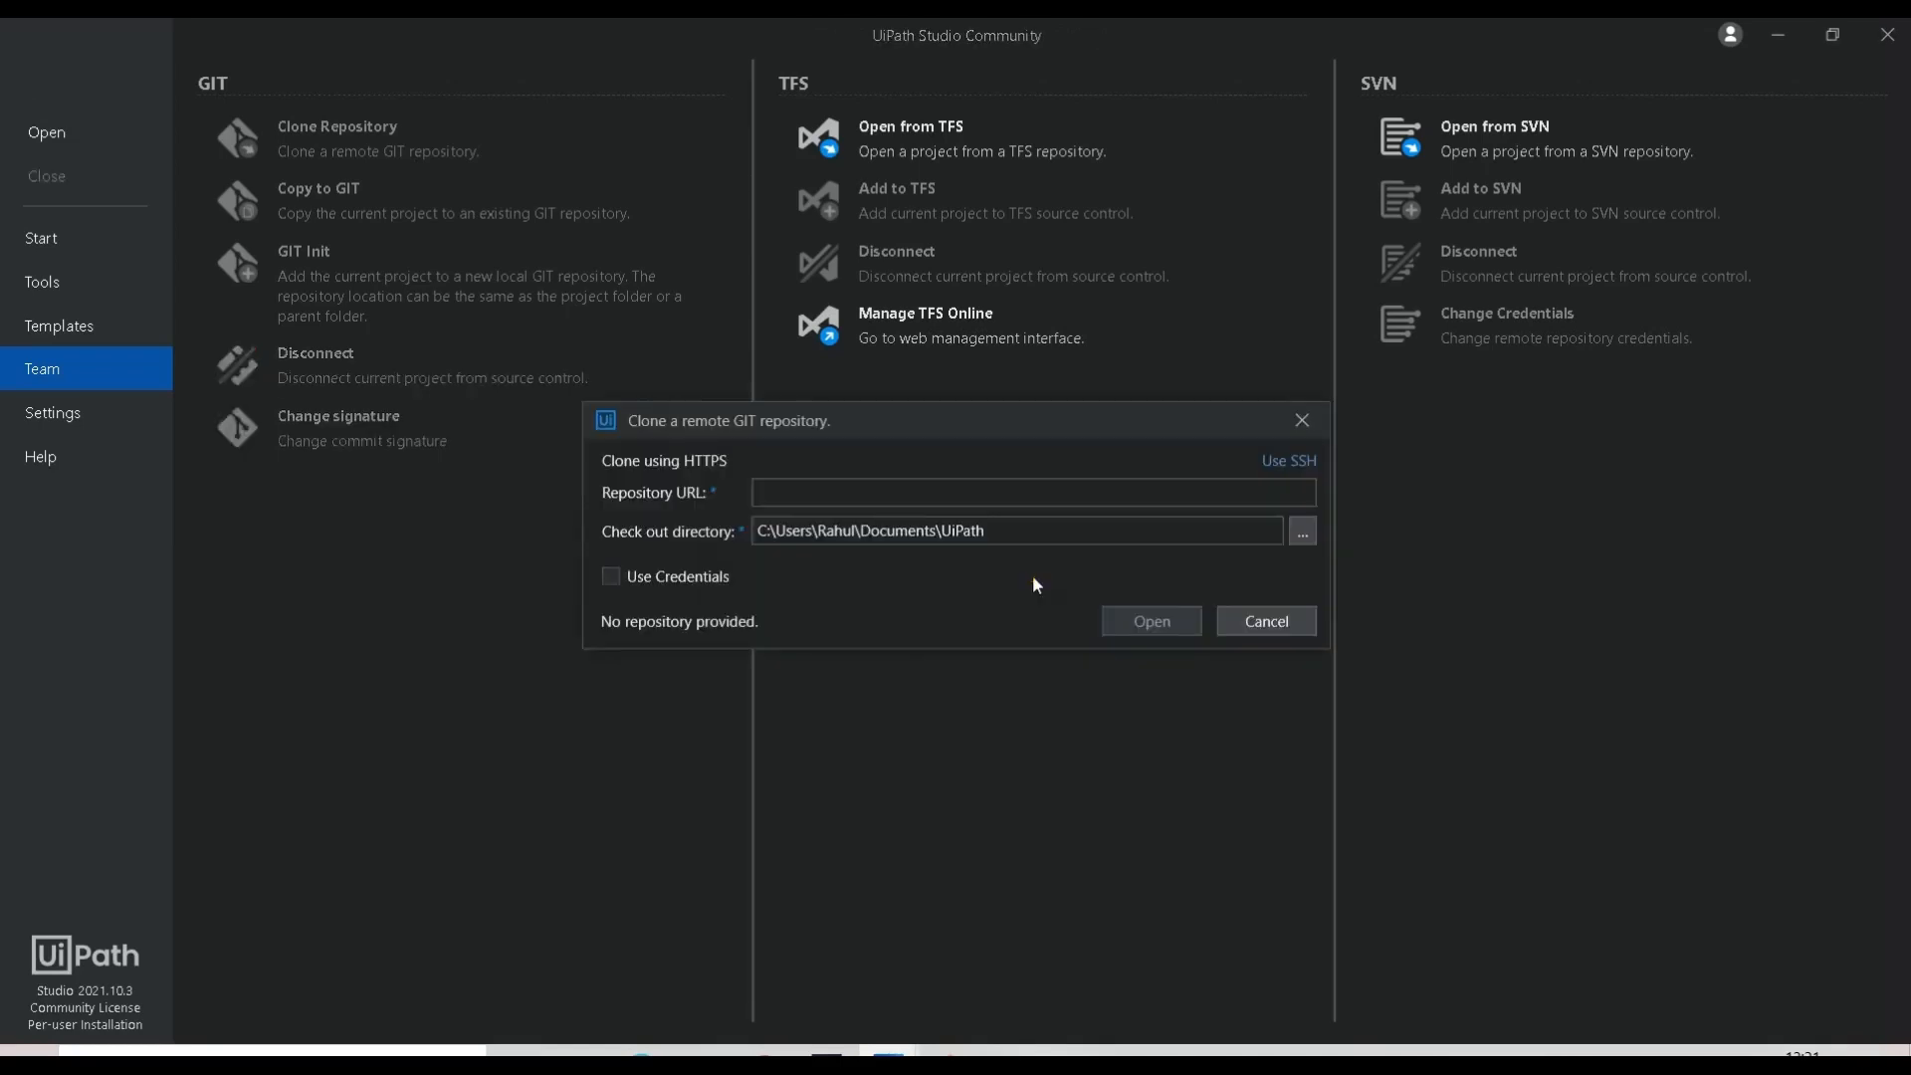
{"action": "left_click", "coordinate": [852, 490]}
{"action": "type", "text": "https://github.com/rhlunnikrishnan/DemoRepo"}
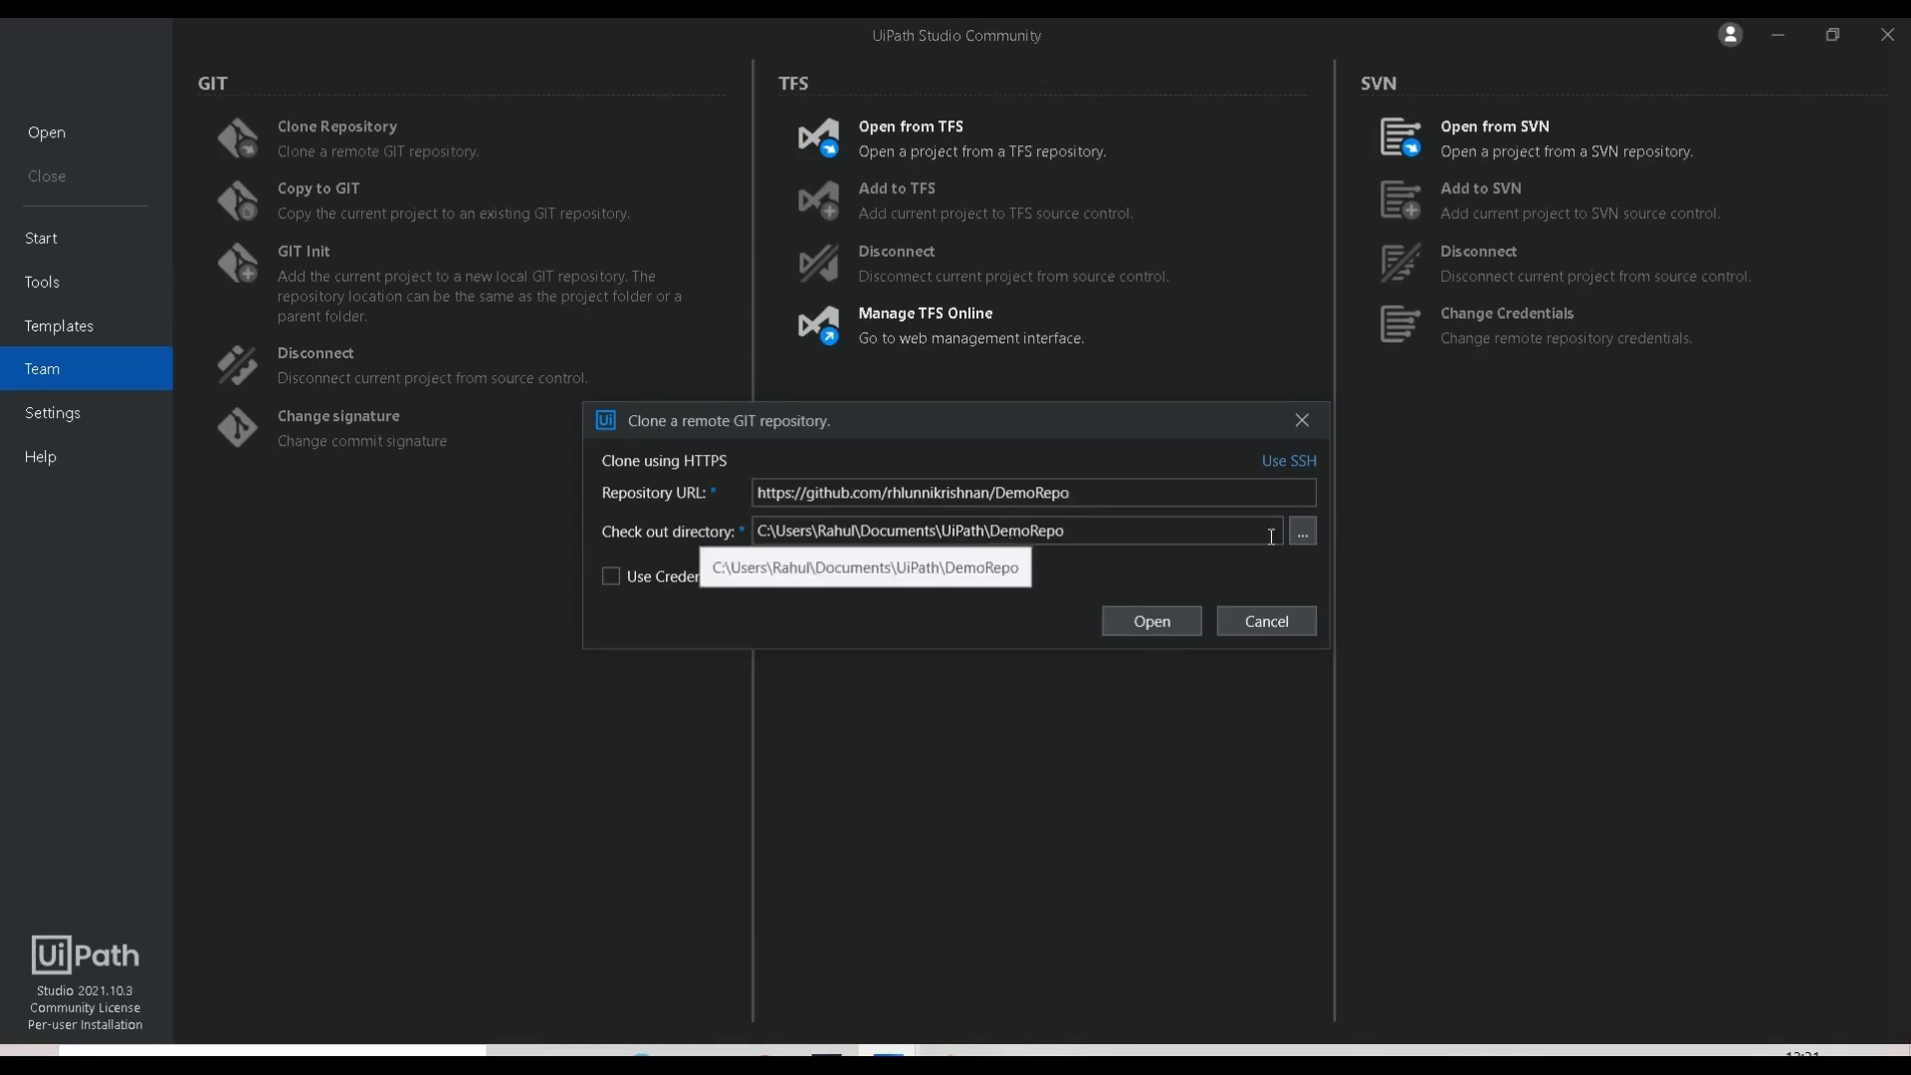
Create a new folder named CheckOut in Documents\UiPath while choosing the check-out directory.
{"action": "left_click", "coordinate": [1302, 535]}
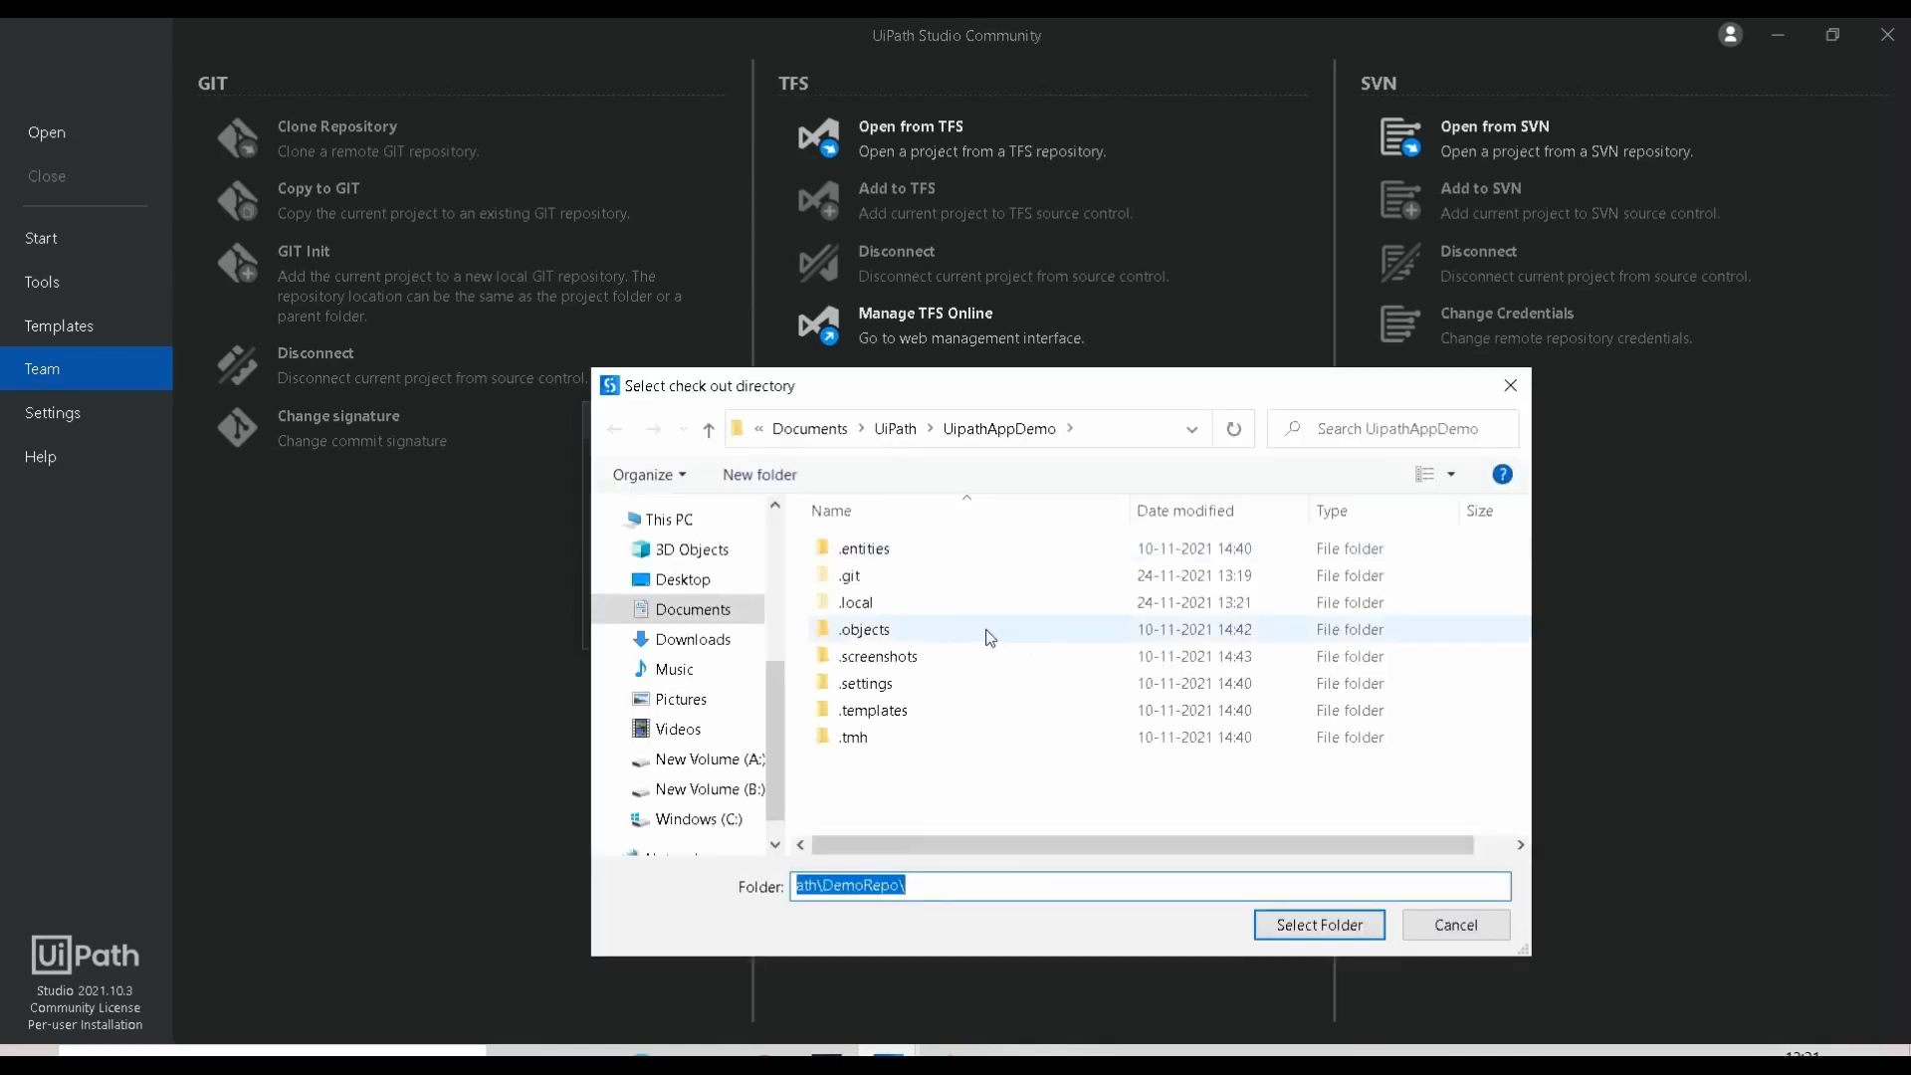
{"action": "left_click", "coordinate": [898, 430]}
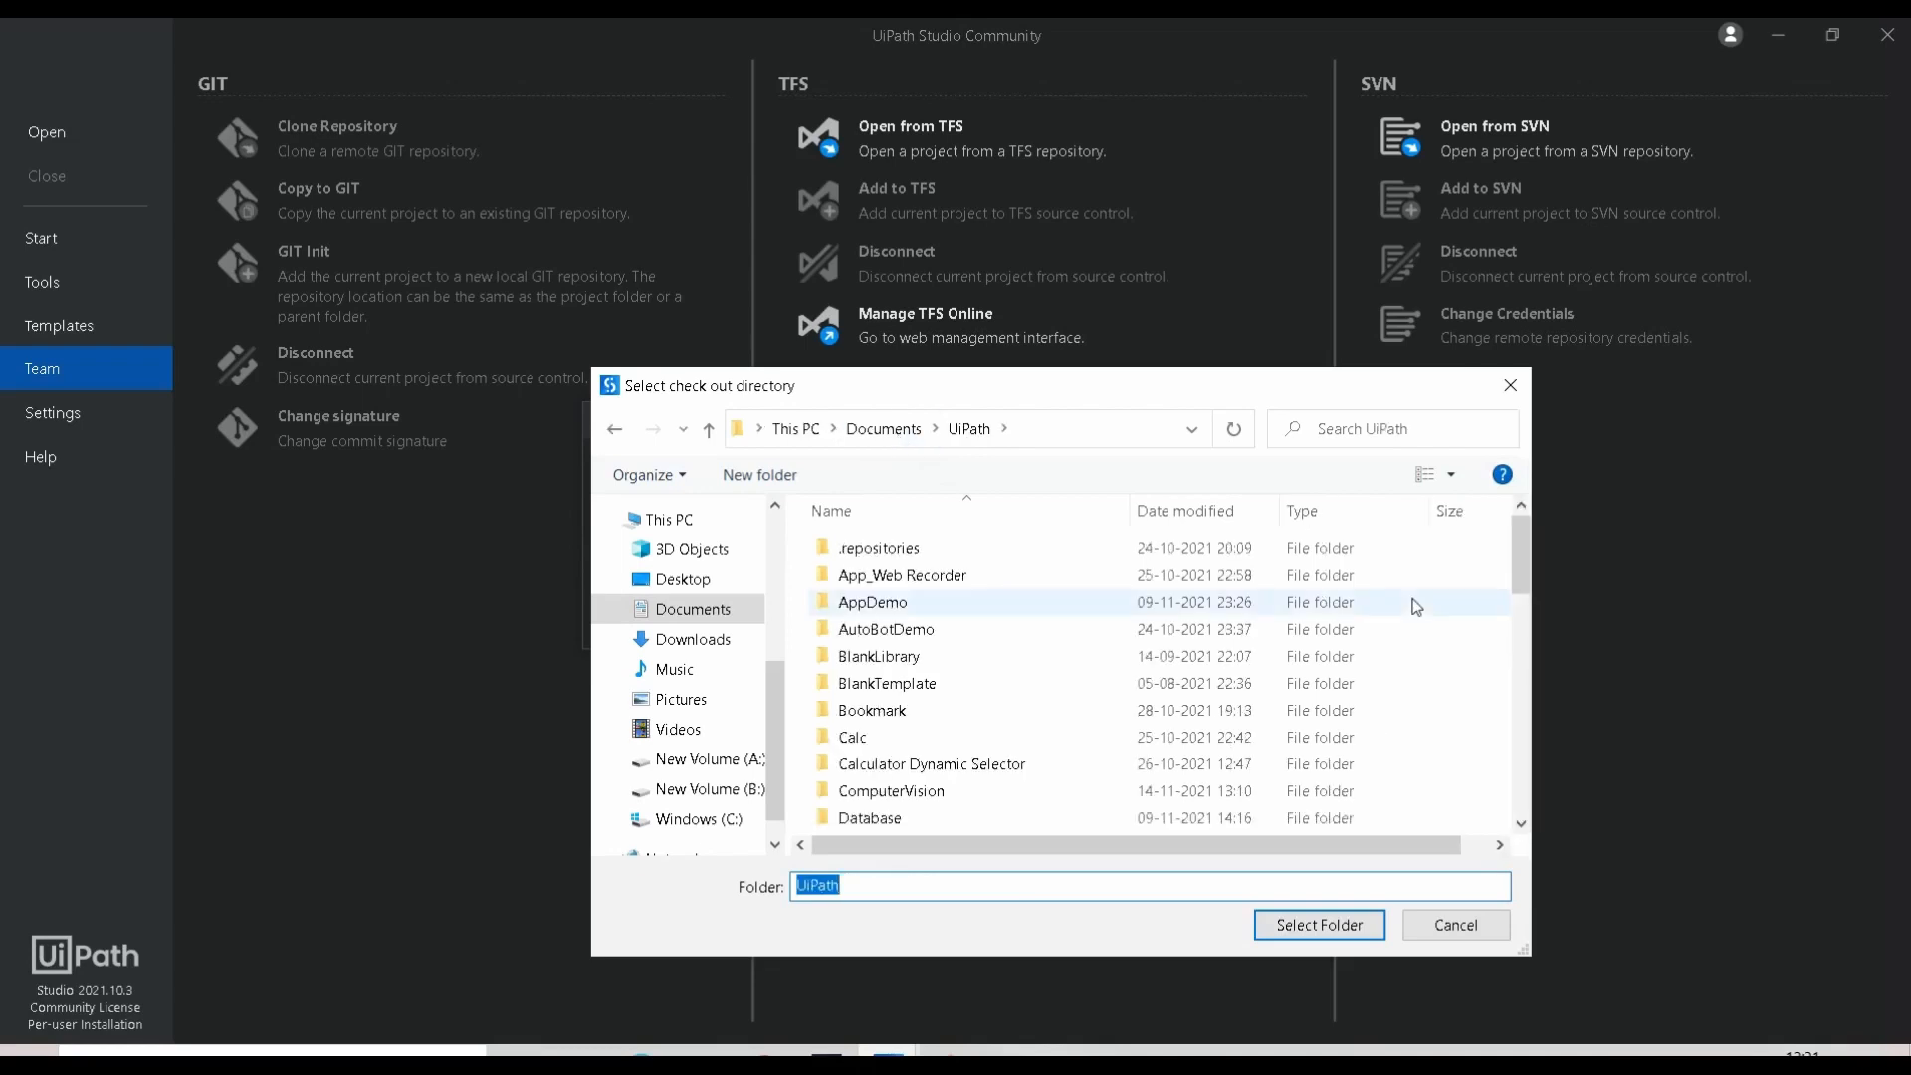
{"action": "left_click_drag", "start_coordinate": [1520, 555], "coordinate": [1545, 800]}
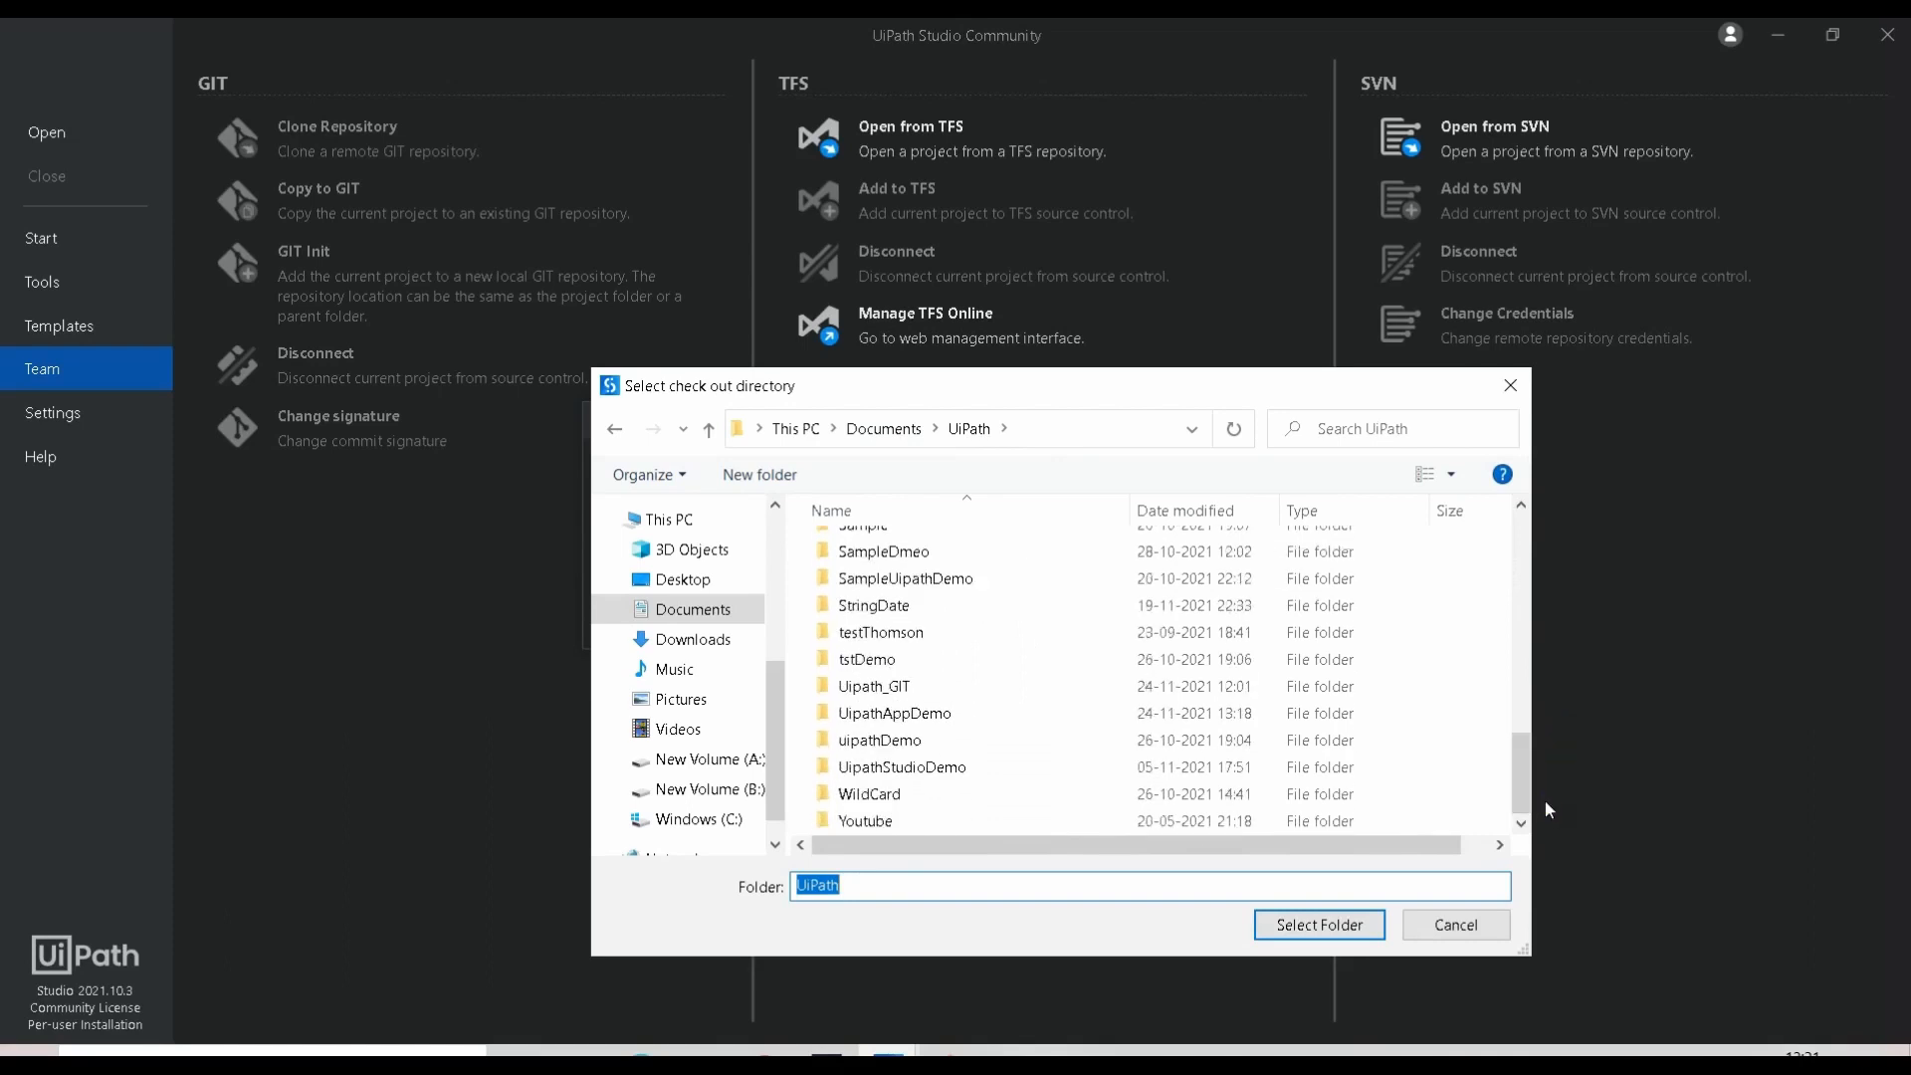
{"action": "right_click", "coordinate": [1467, 790]}
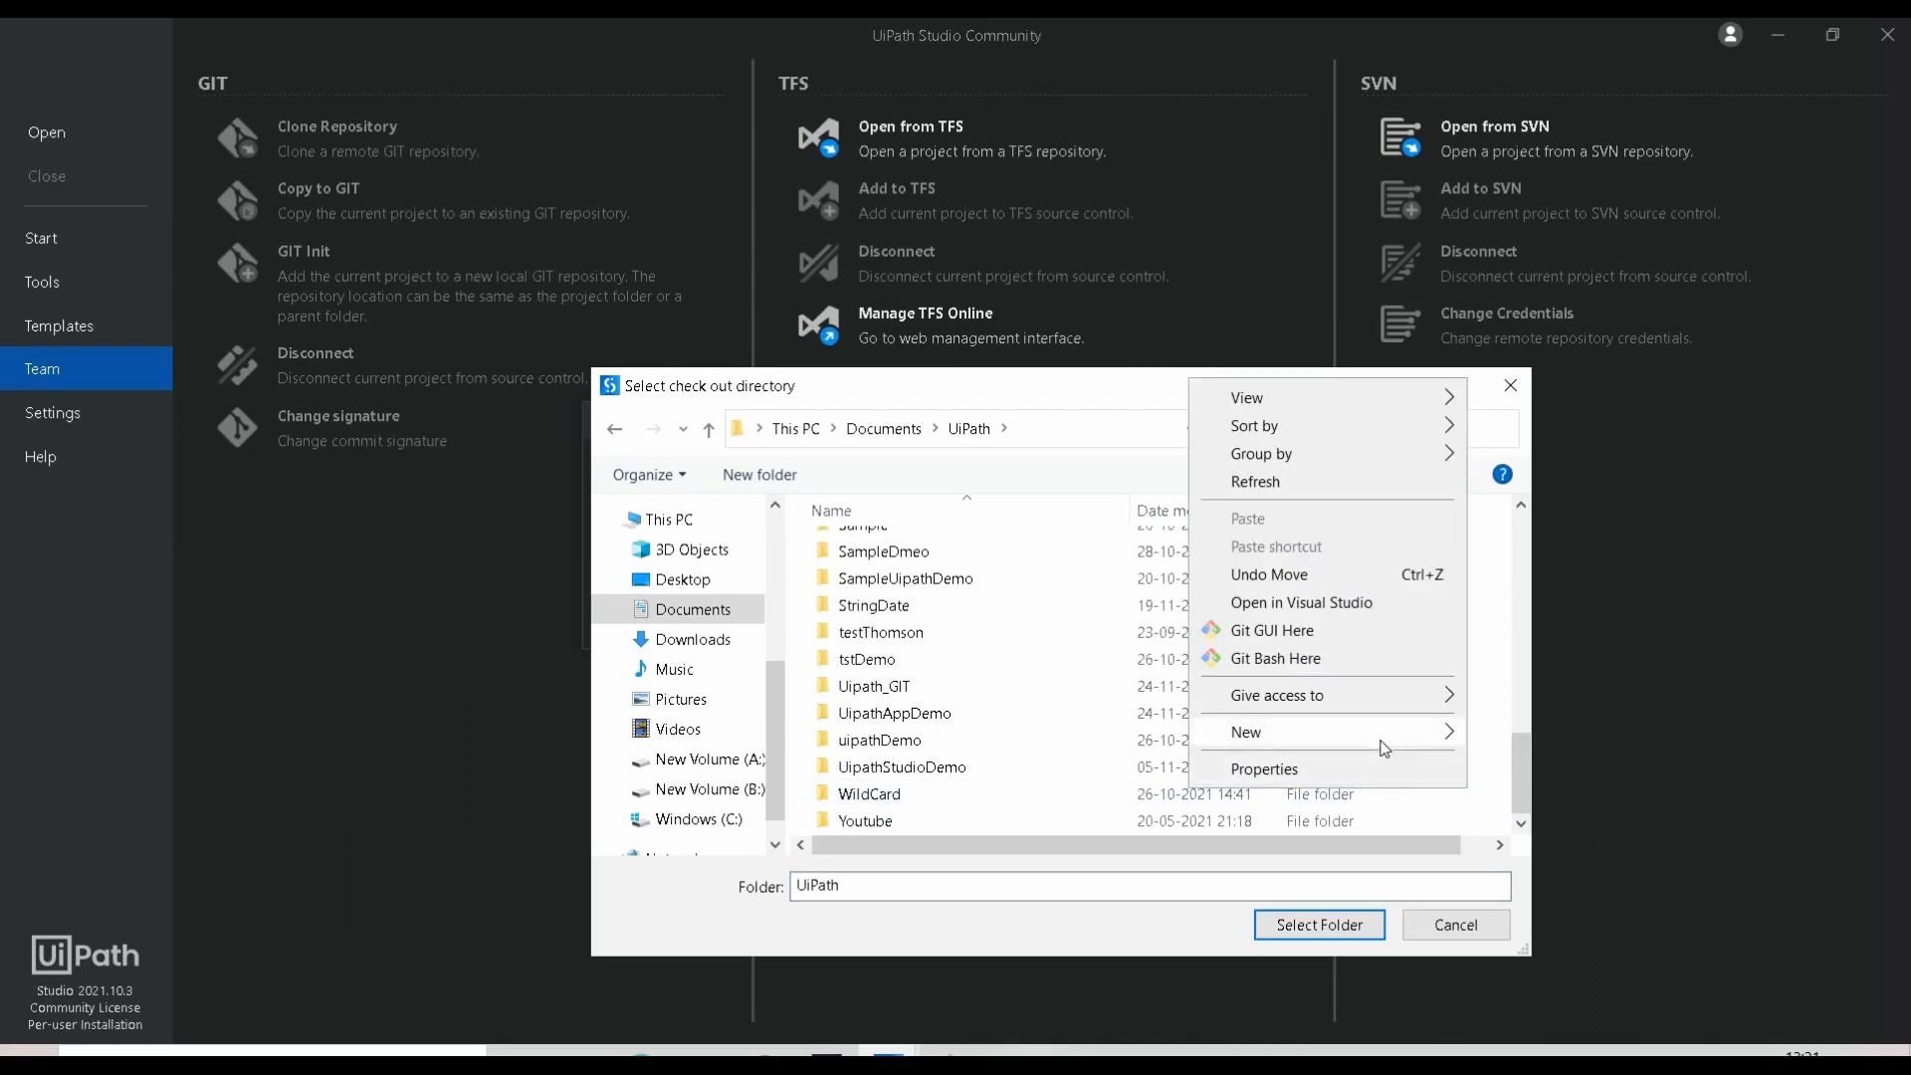
{"action": "mouse_move", "coordinate": [1379, 736]}
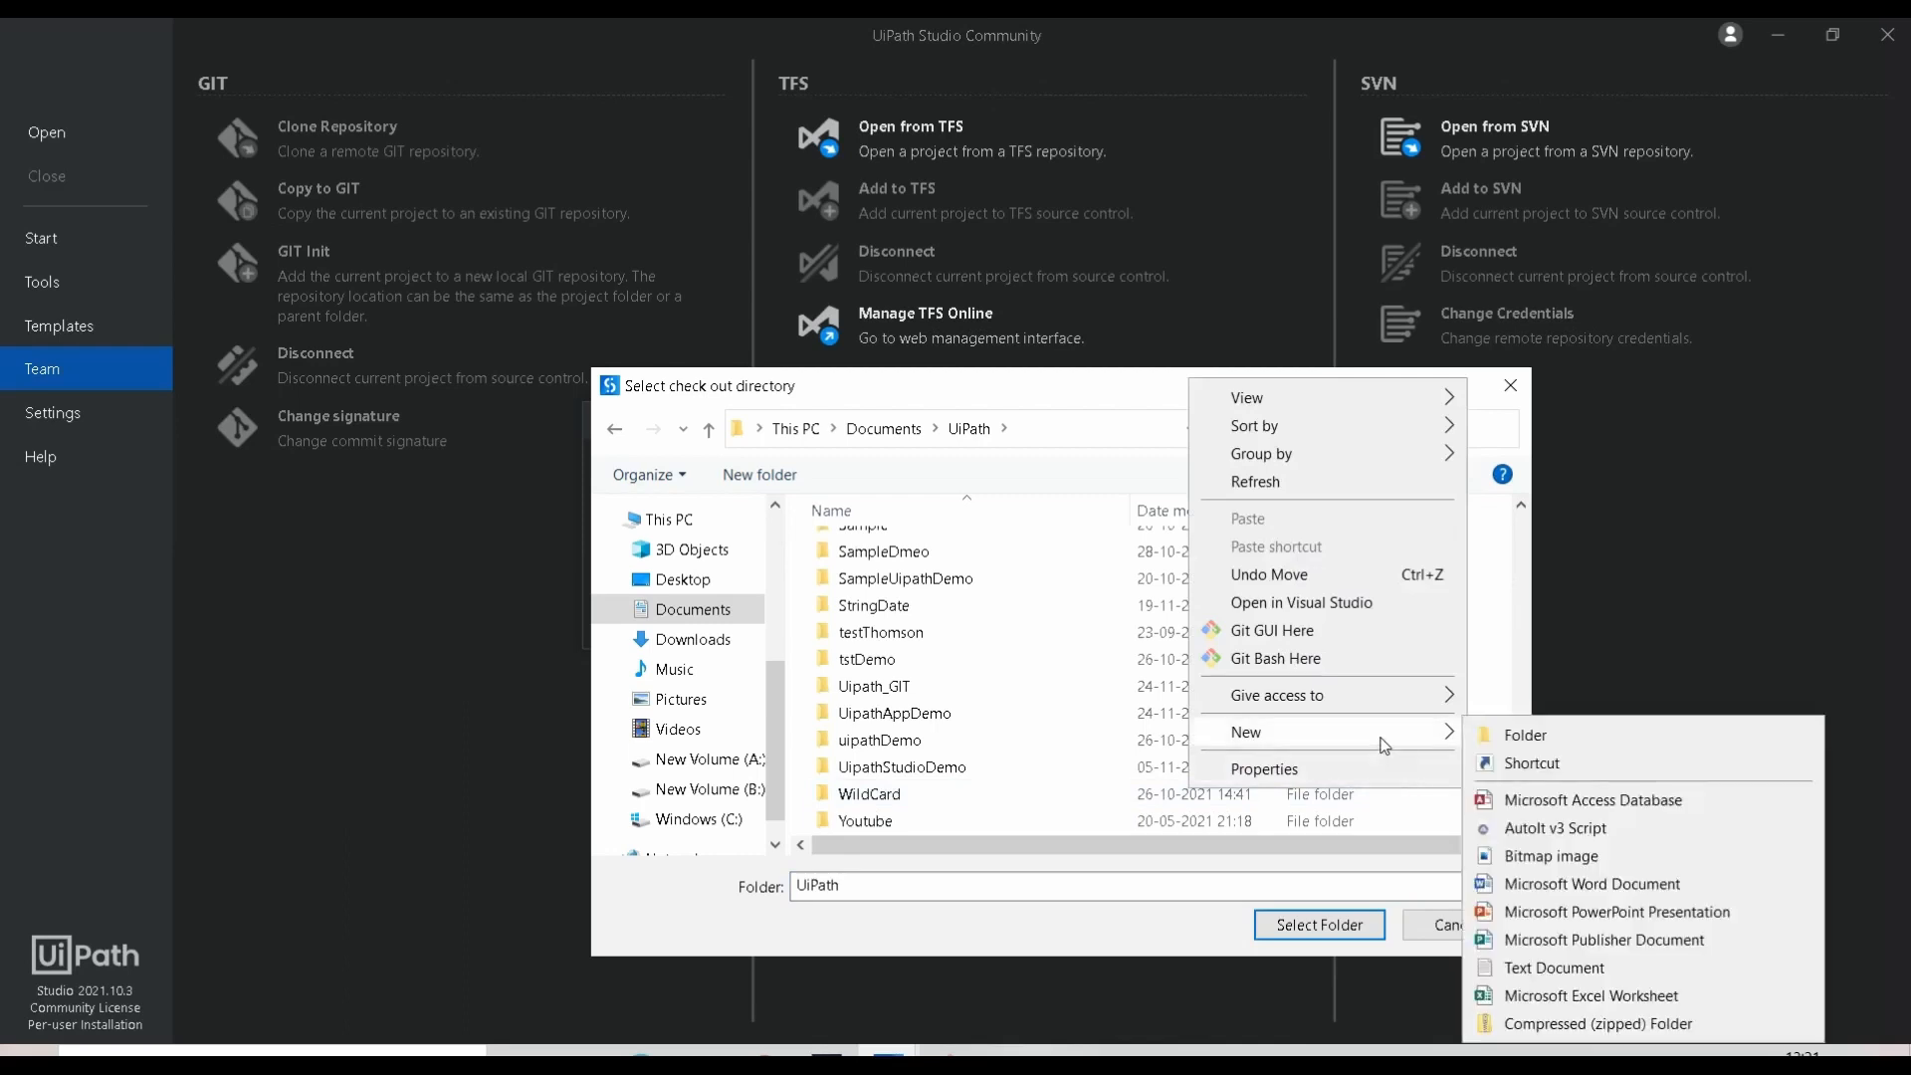
{"action": "left_click", "coordinate": [1517, 736]}
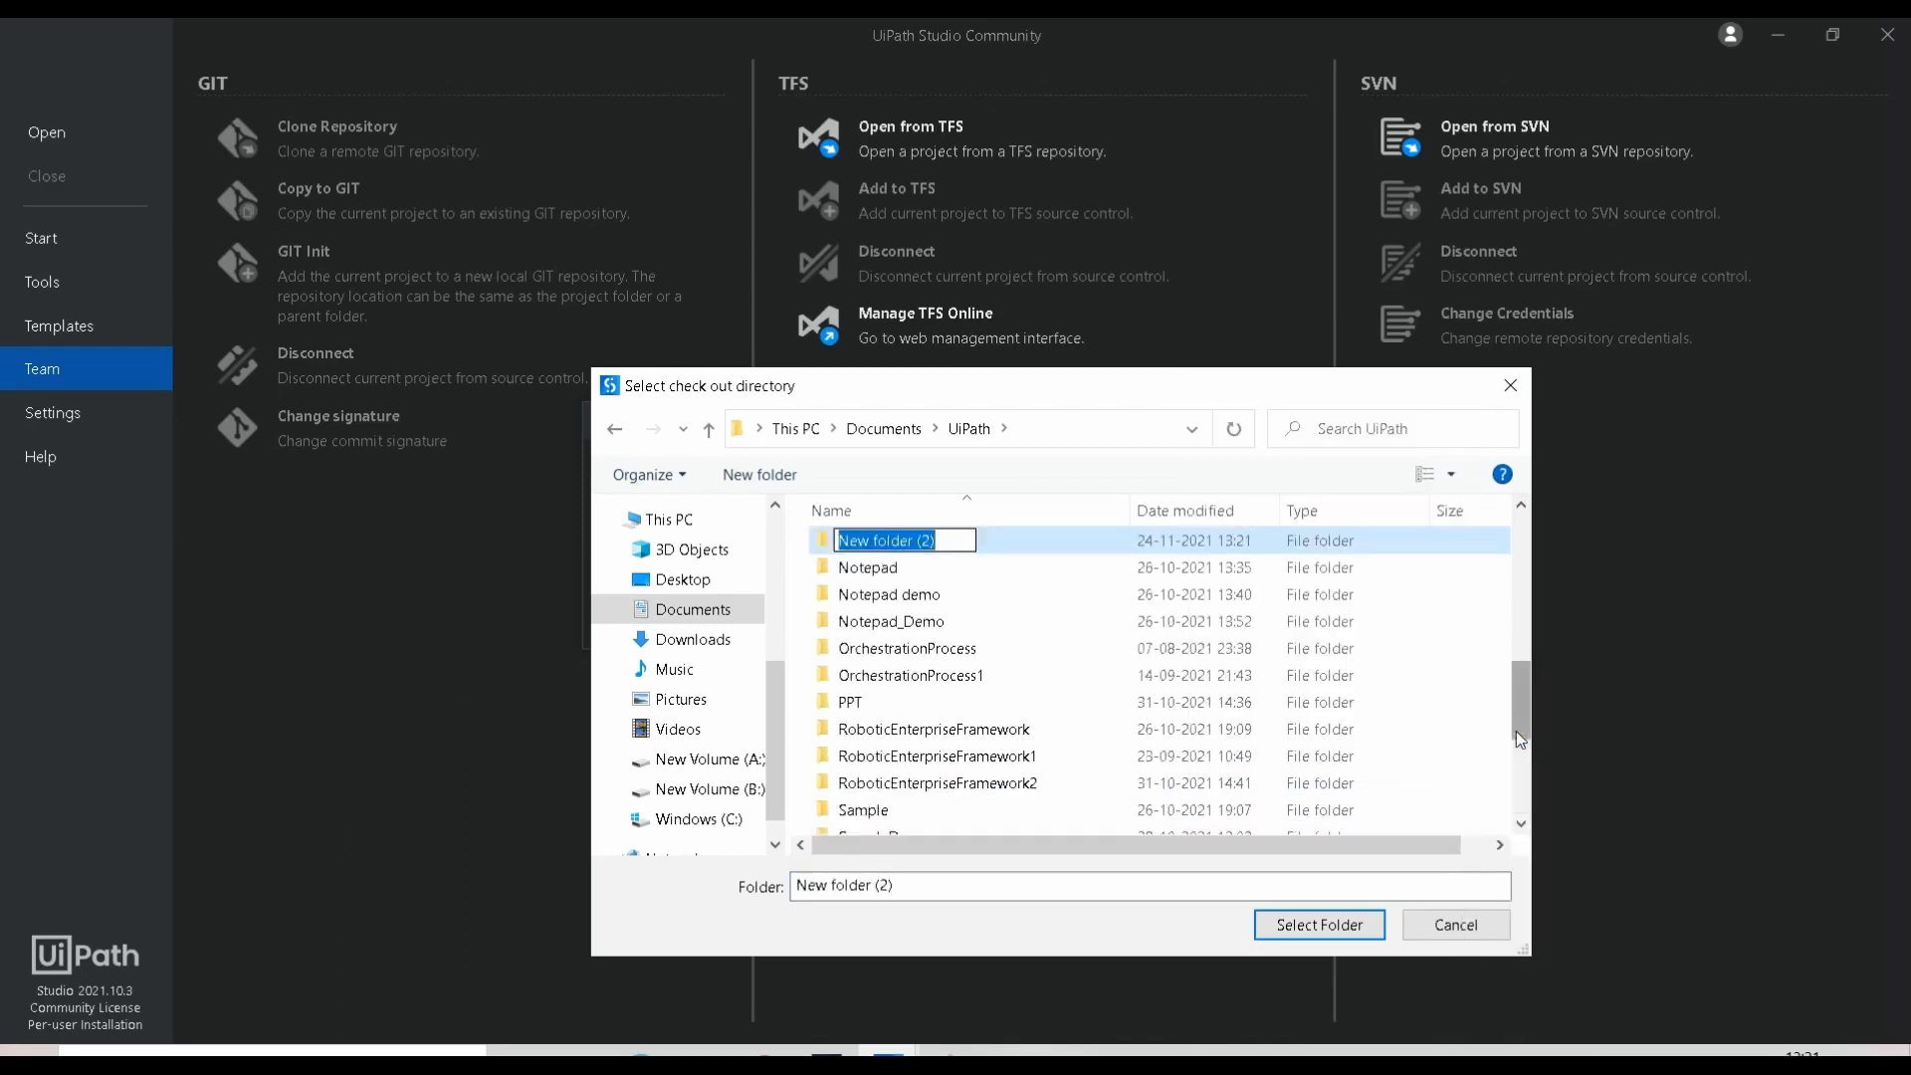
{"action": "type", "text": "cHECKoUT"}
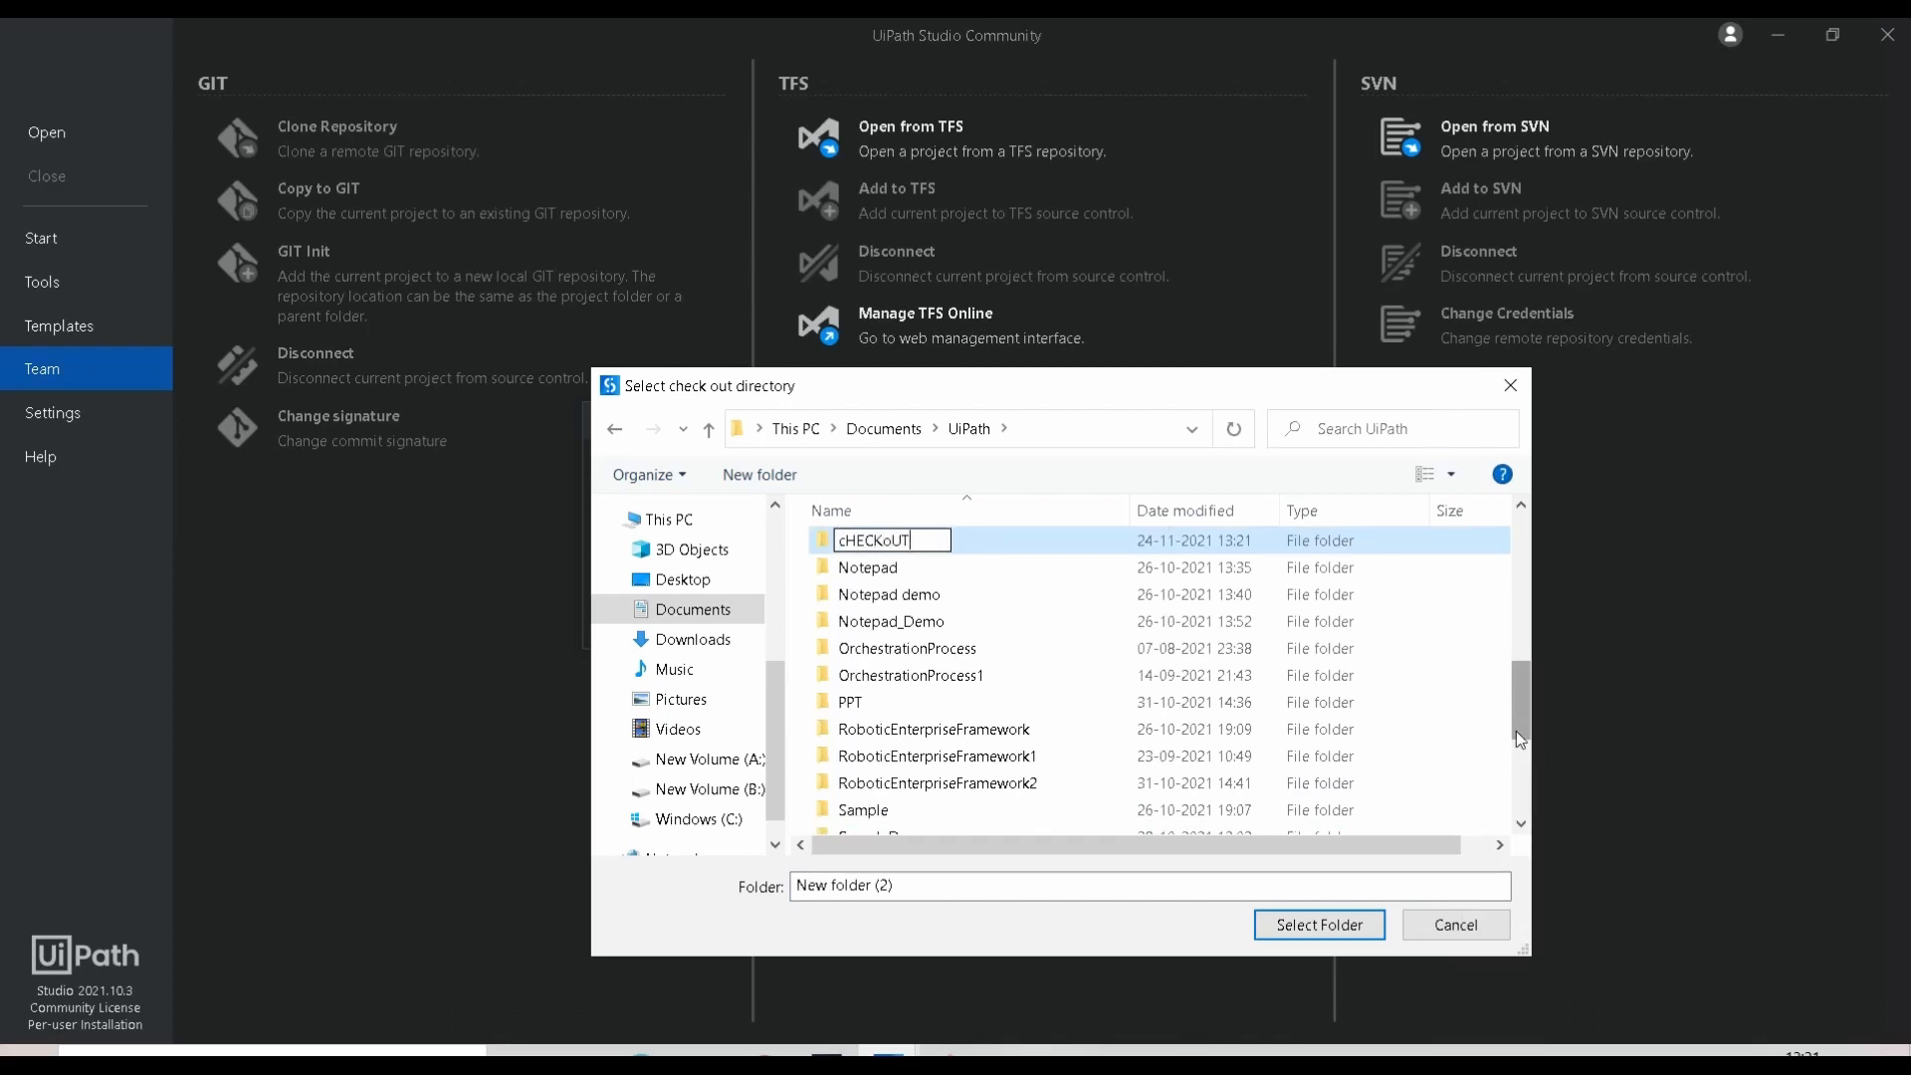
{"action": "key", "text": "BackSpace"}
{"action": "key", "text": "BackSpace"}
{"action": "key", "text": "BackSpace"}
{"action": "key", "text": "BackSpace"}
{"action": "key", "text": "BackSpace"}
{"action": "key", "text": "BackSpace"}
{"action": "key", "text": "BackSpace"}
{"action": "key", "text": "BackSpace"}
{"action": "type", "text": "Ch"}
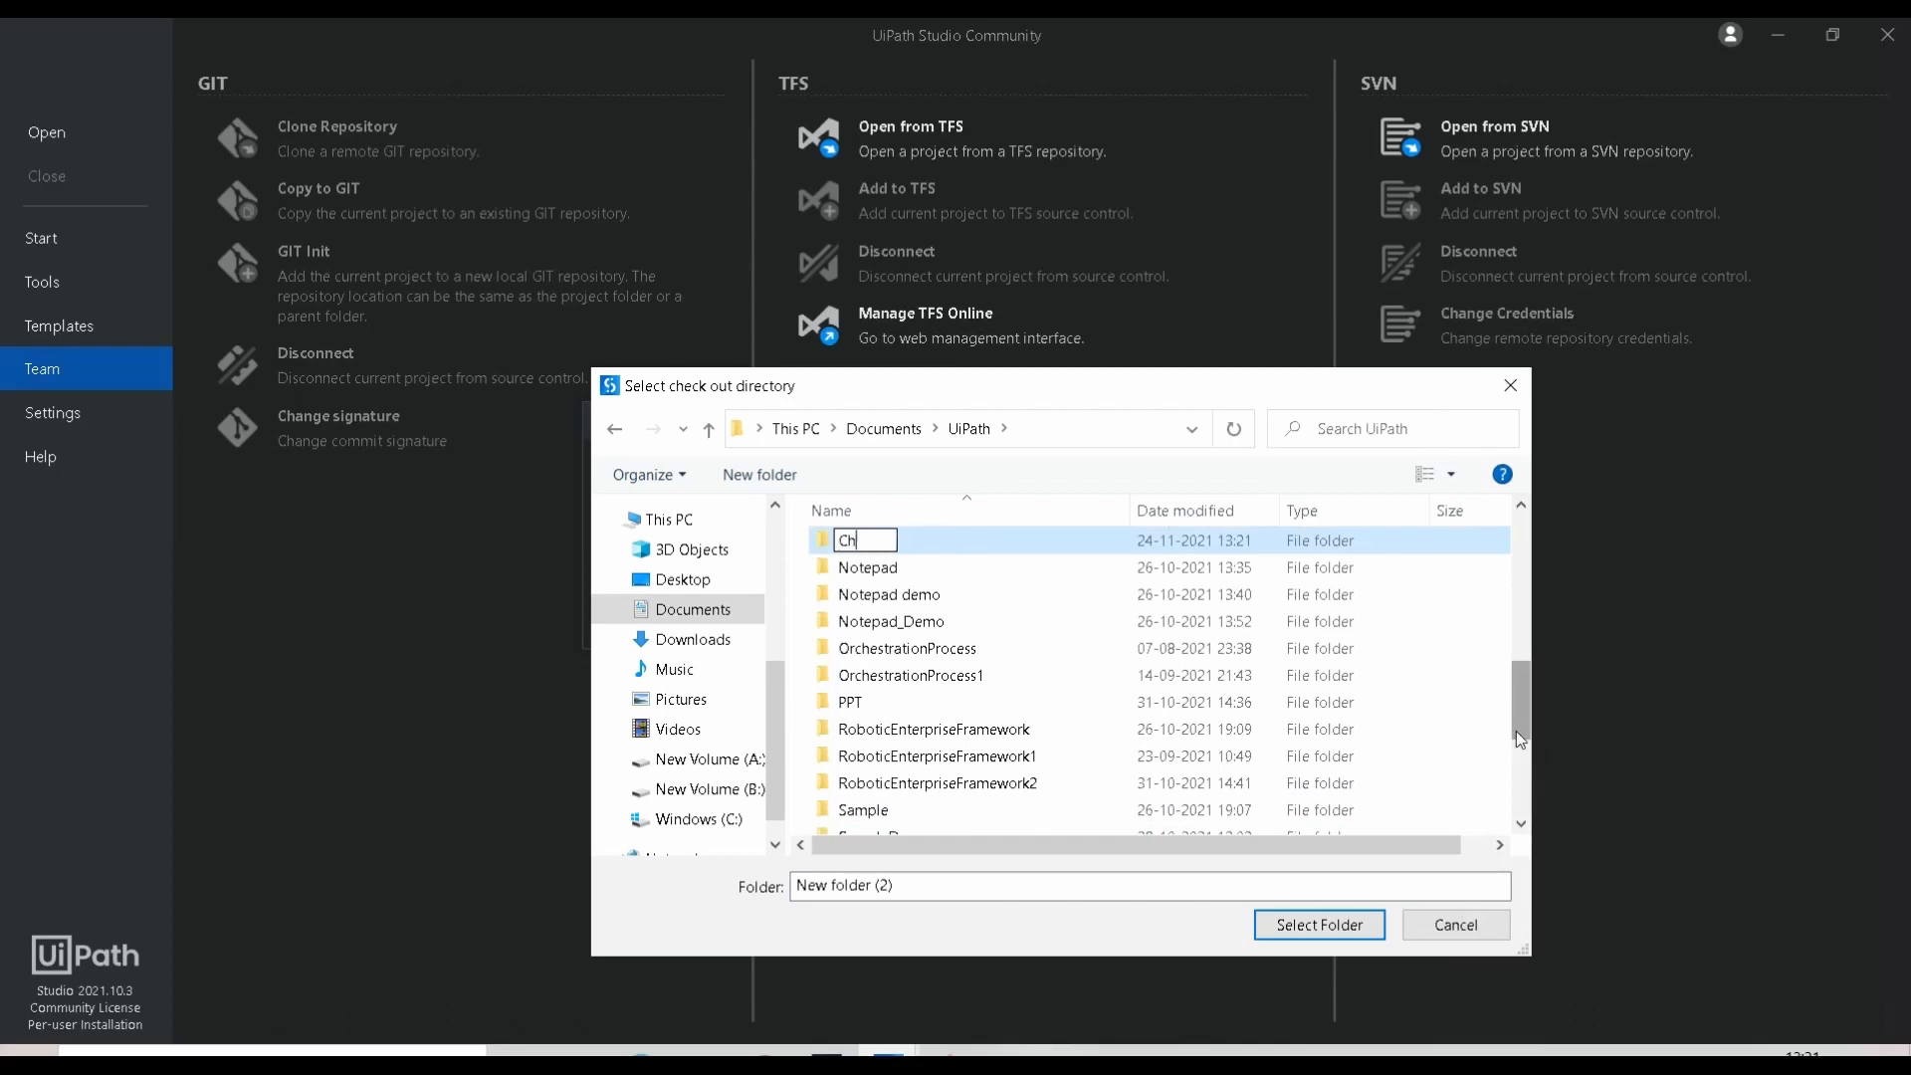
{"action": "type", "text": "eckOut"}
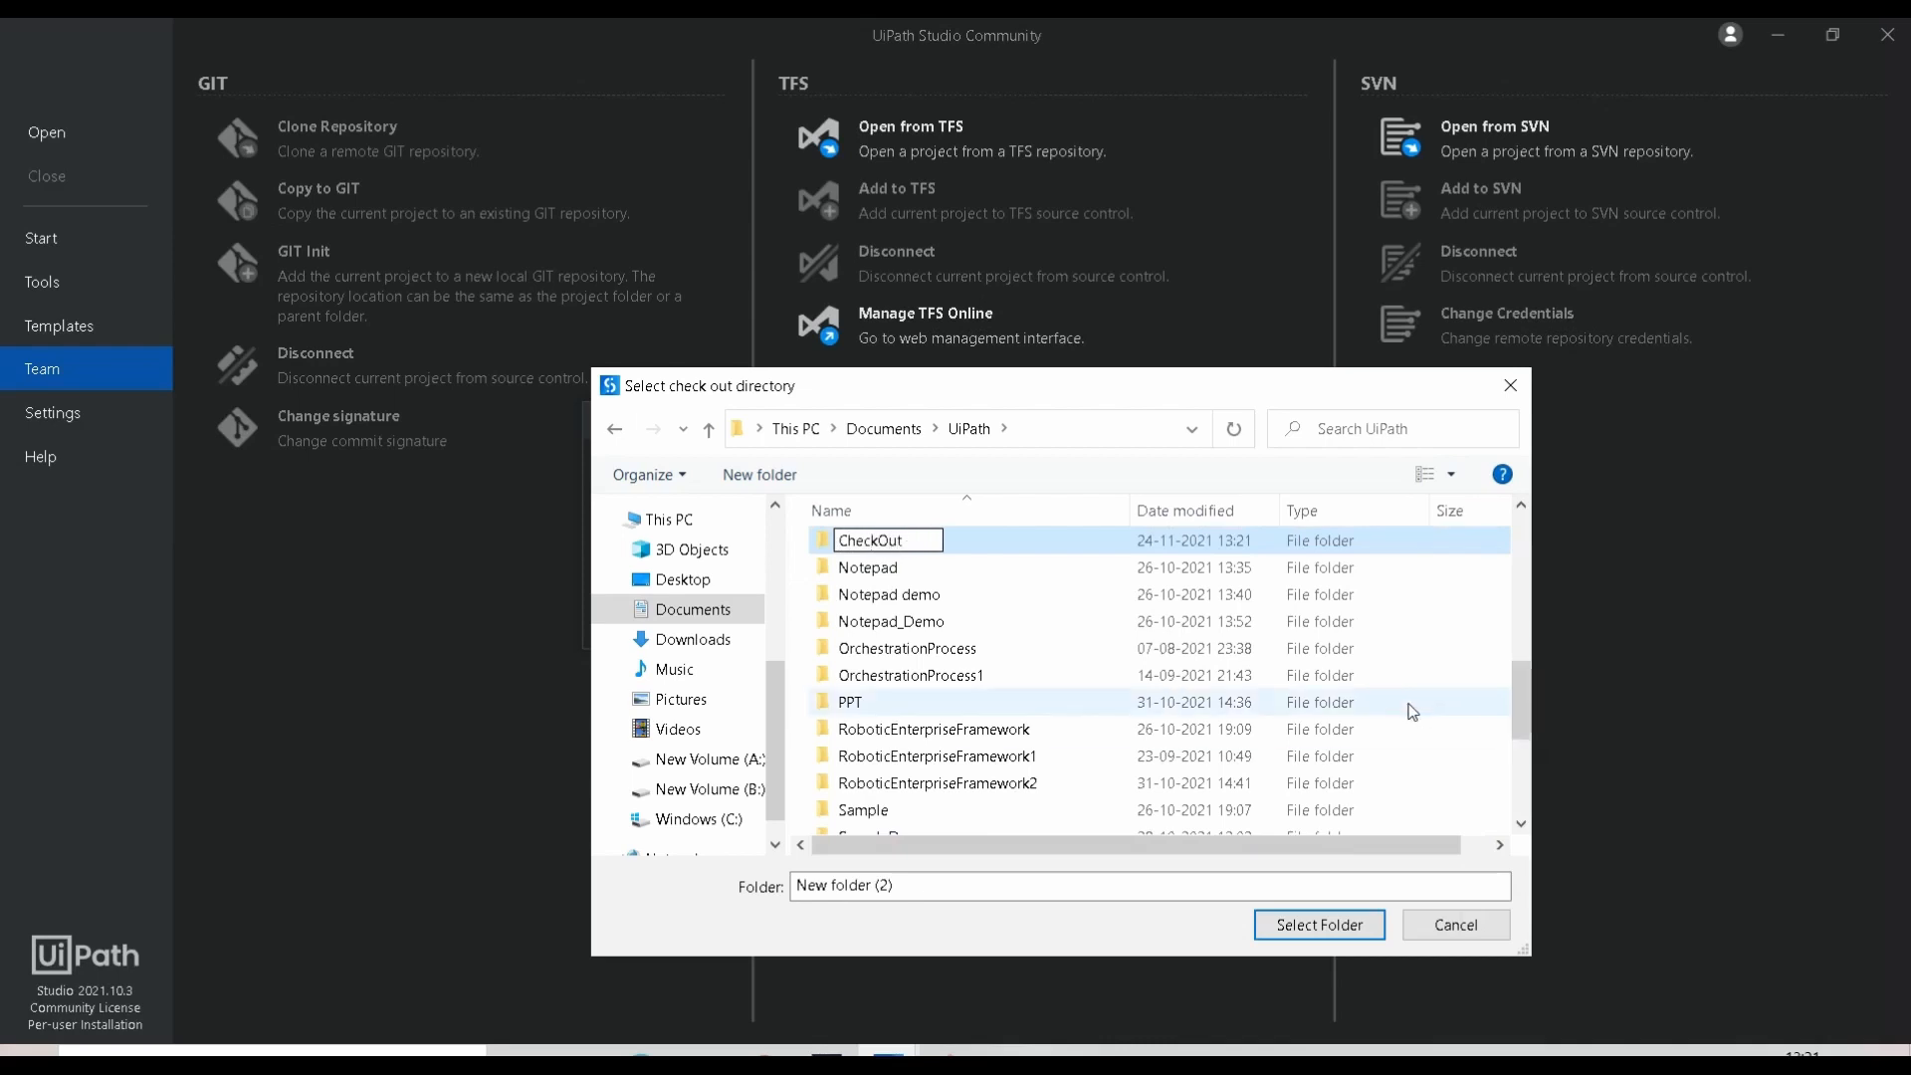
Select the CheckOut folder as the check-out directory and clone the repository into it.
{"action": "left_click", "coordinate": [1200, 549]}
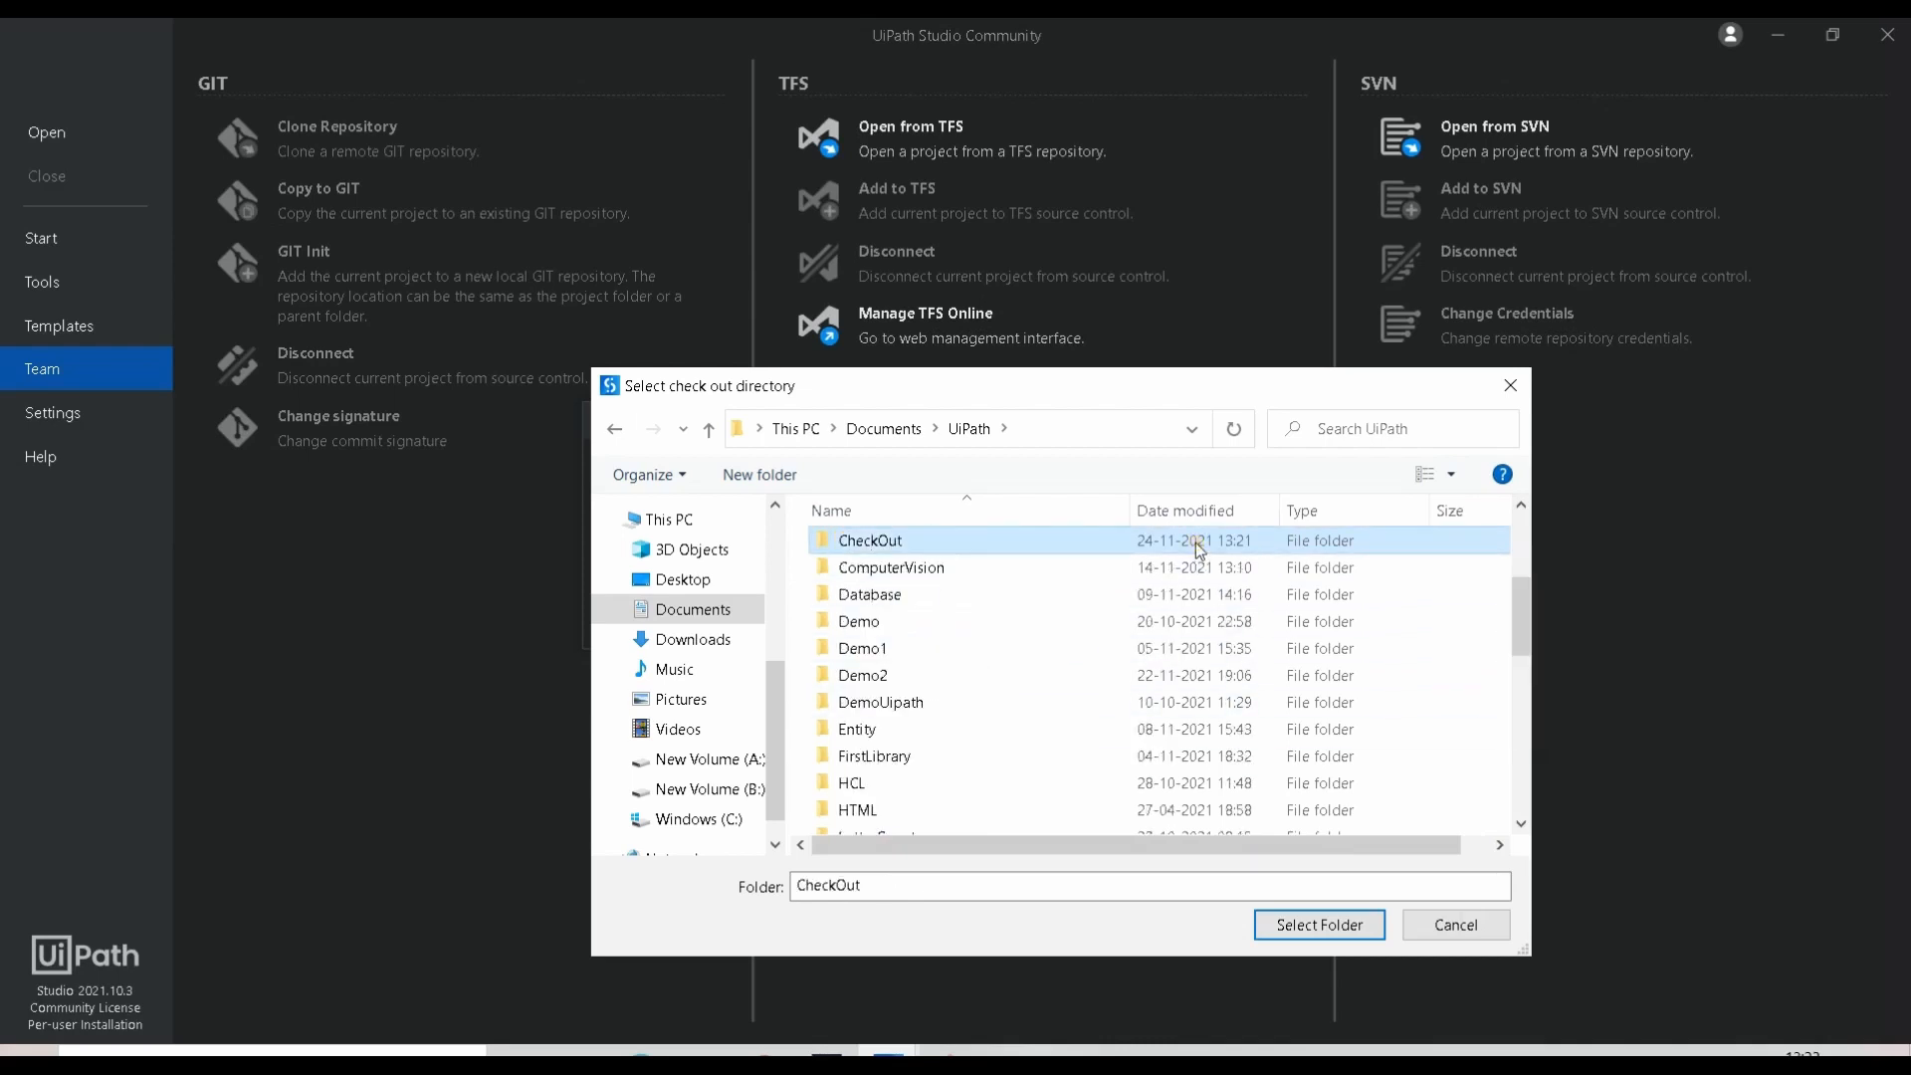
{"action": "left_click", "coordinate": [1324, 927]}
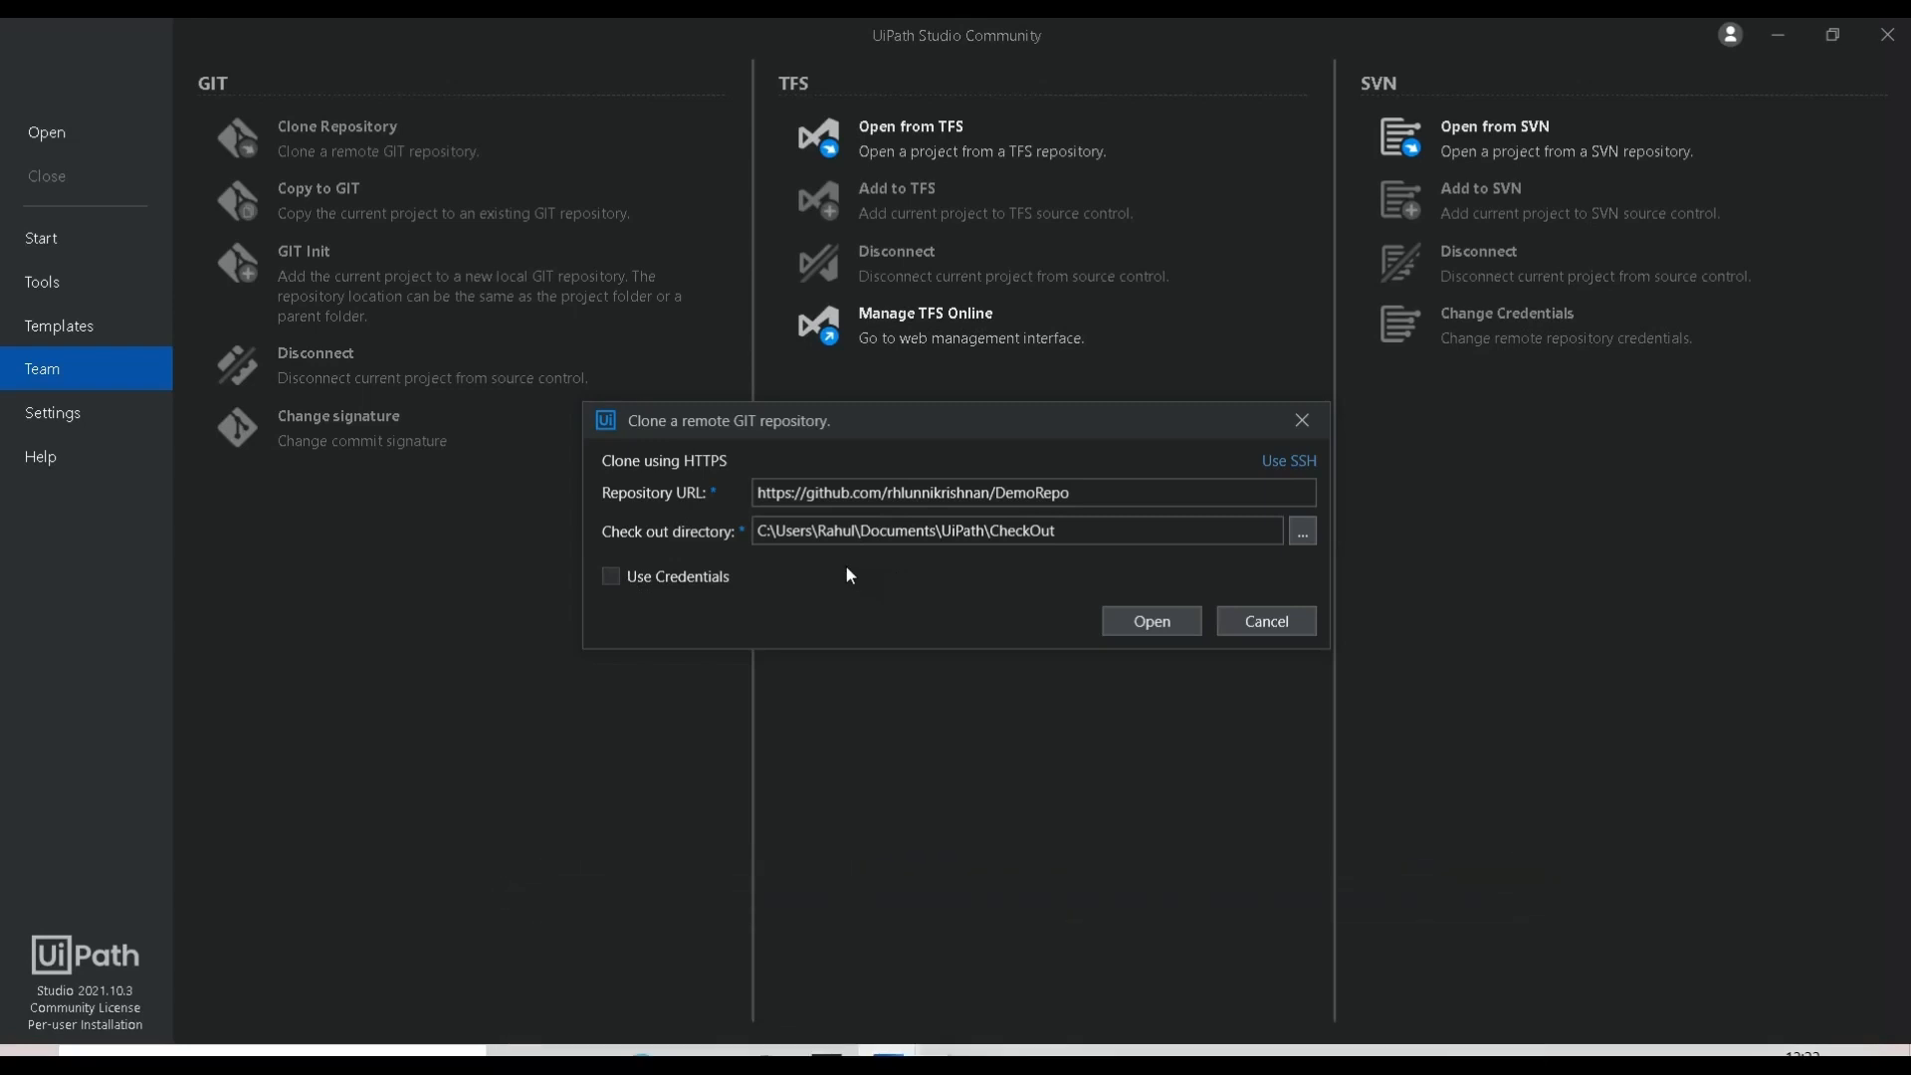
{"action": "left_click", "coordinate": [1142, 623]}
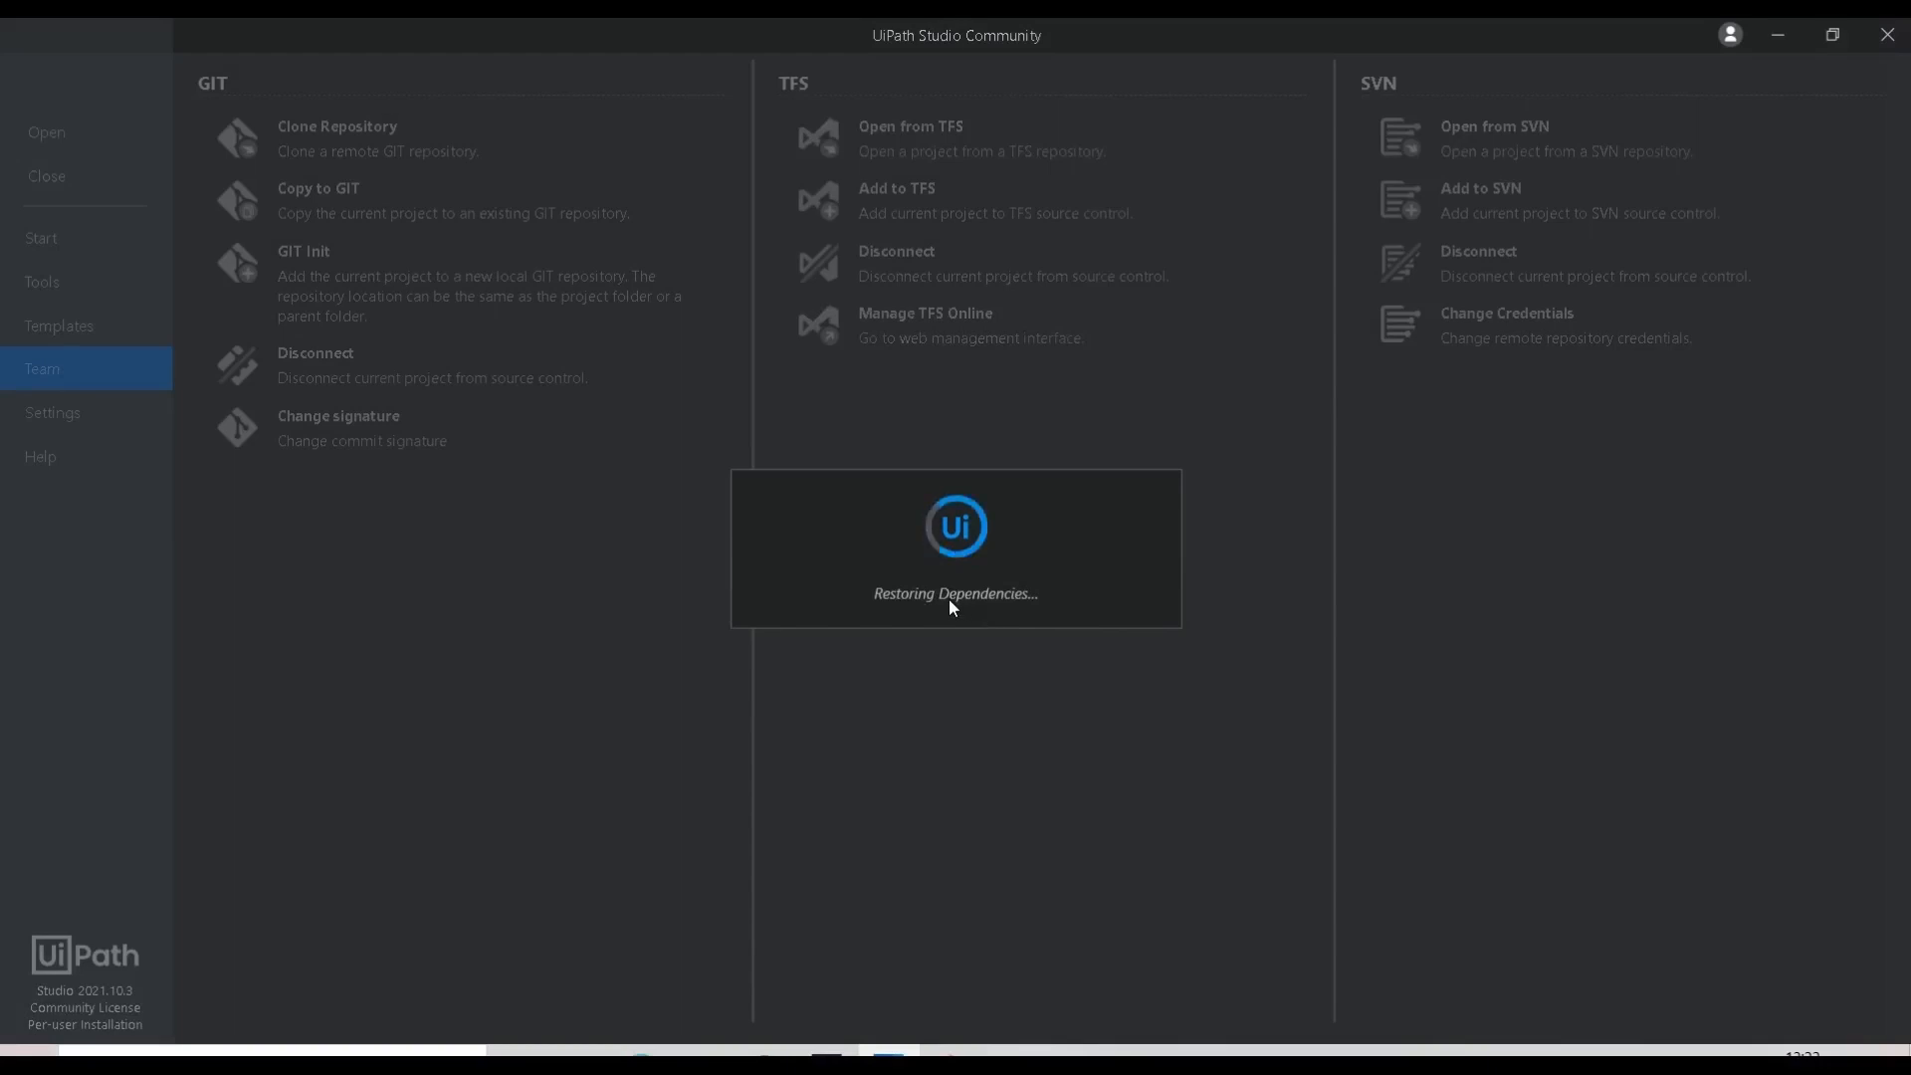
Switch to File Explorer and check the cloned files in the CheckOut folder.
{"action": "mouse_move", "coordinate": [708, 1047]}
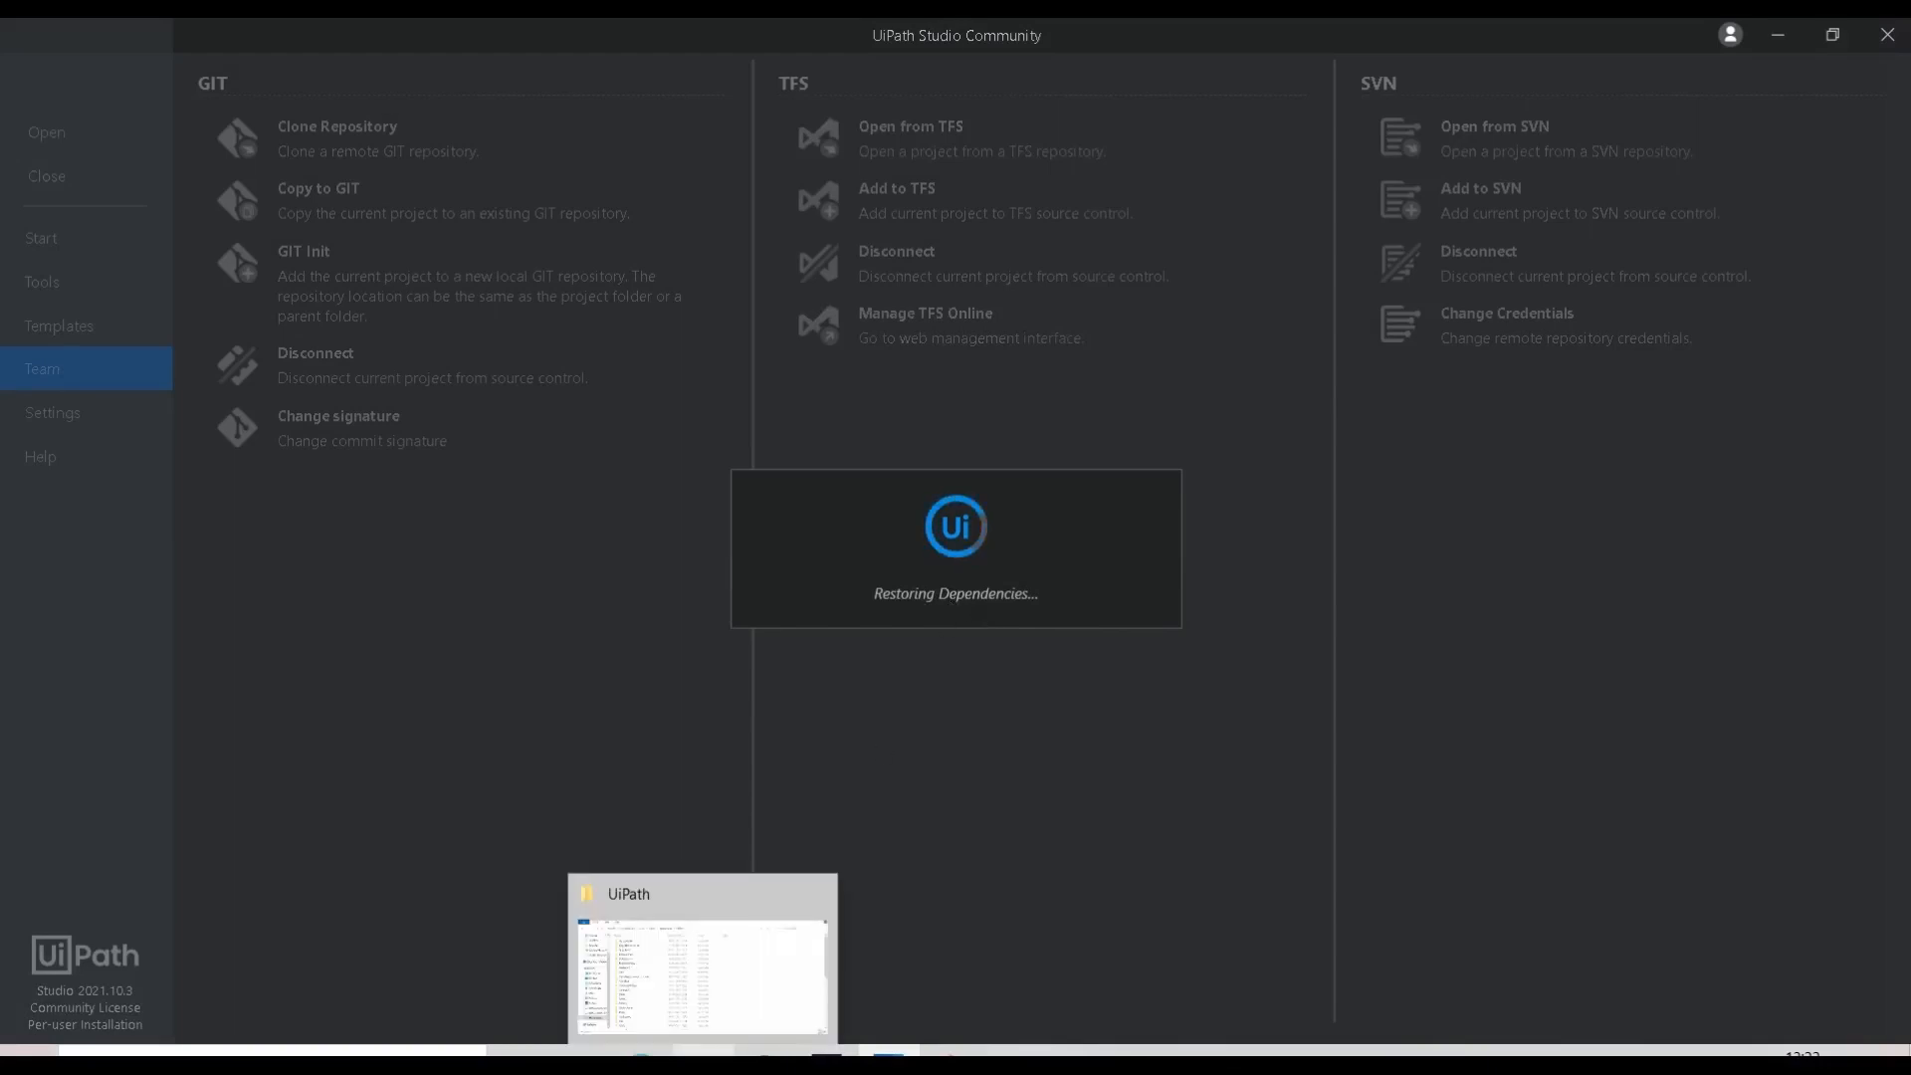
{"action": "left_click", "coordinate": [673, 1008]}
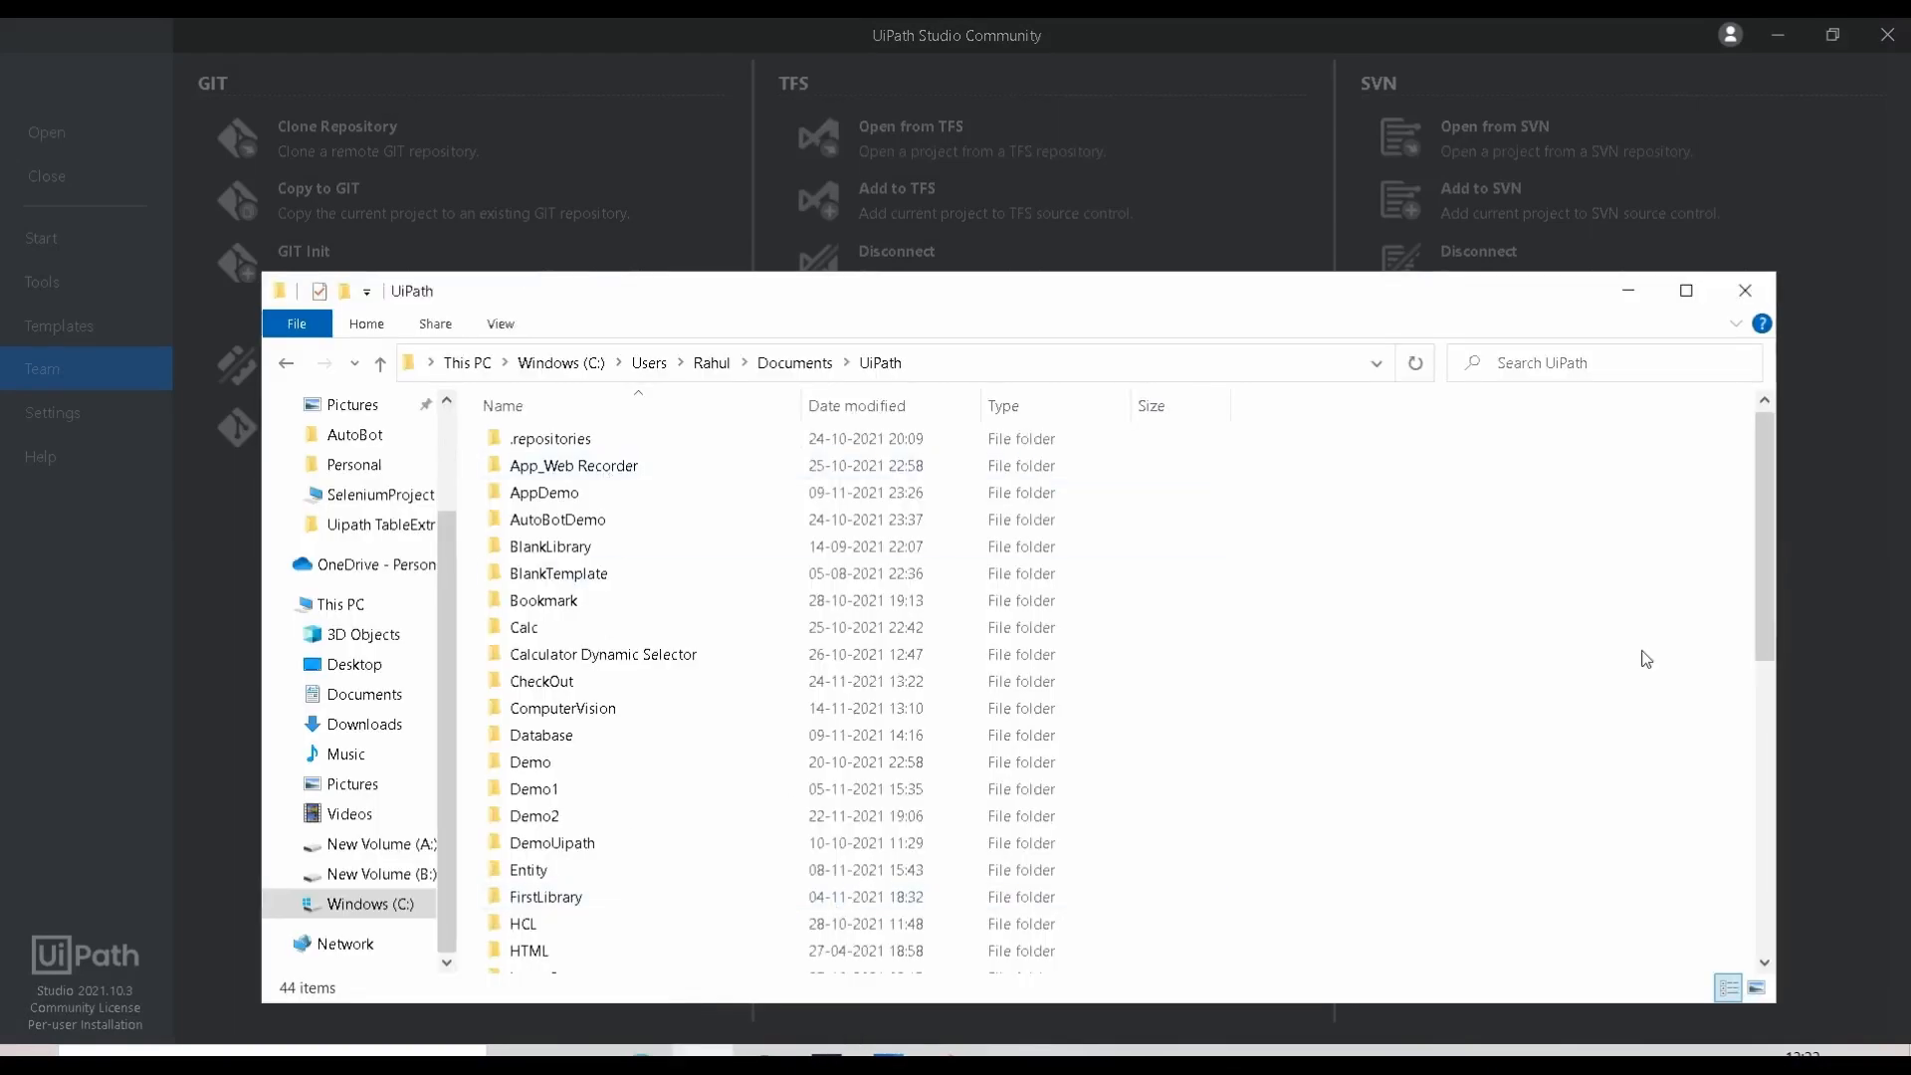
{"action": "double_click", "coordinate": [713, 688]}
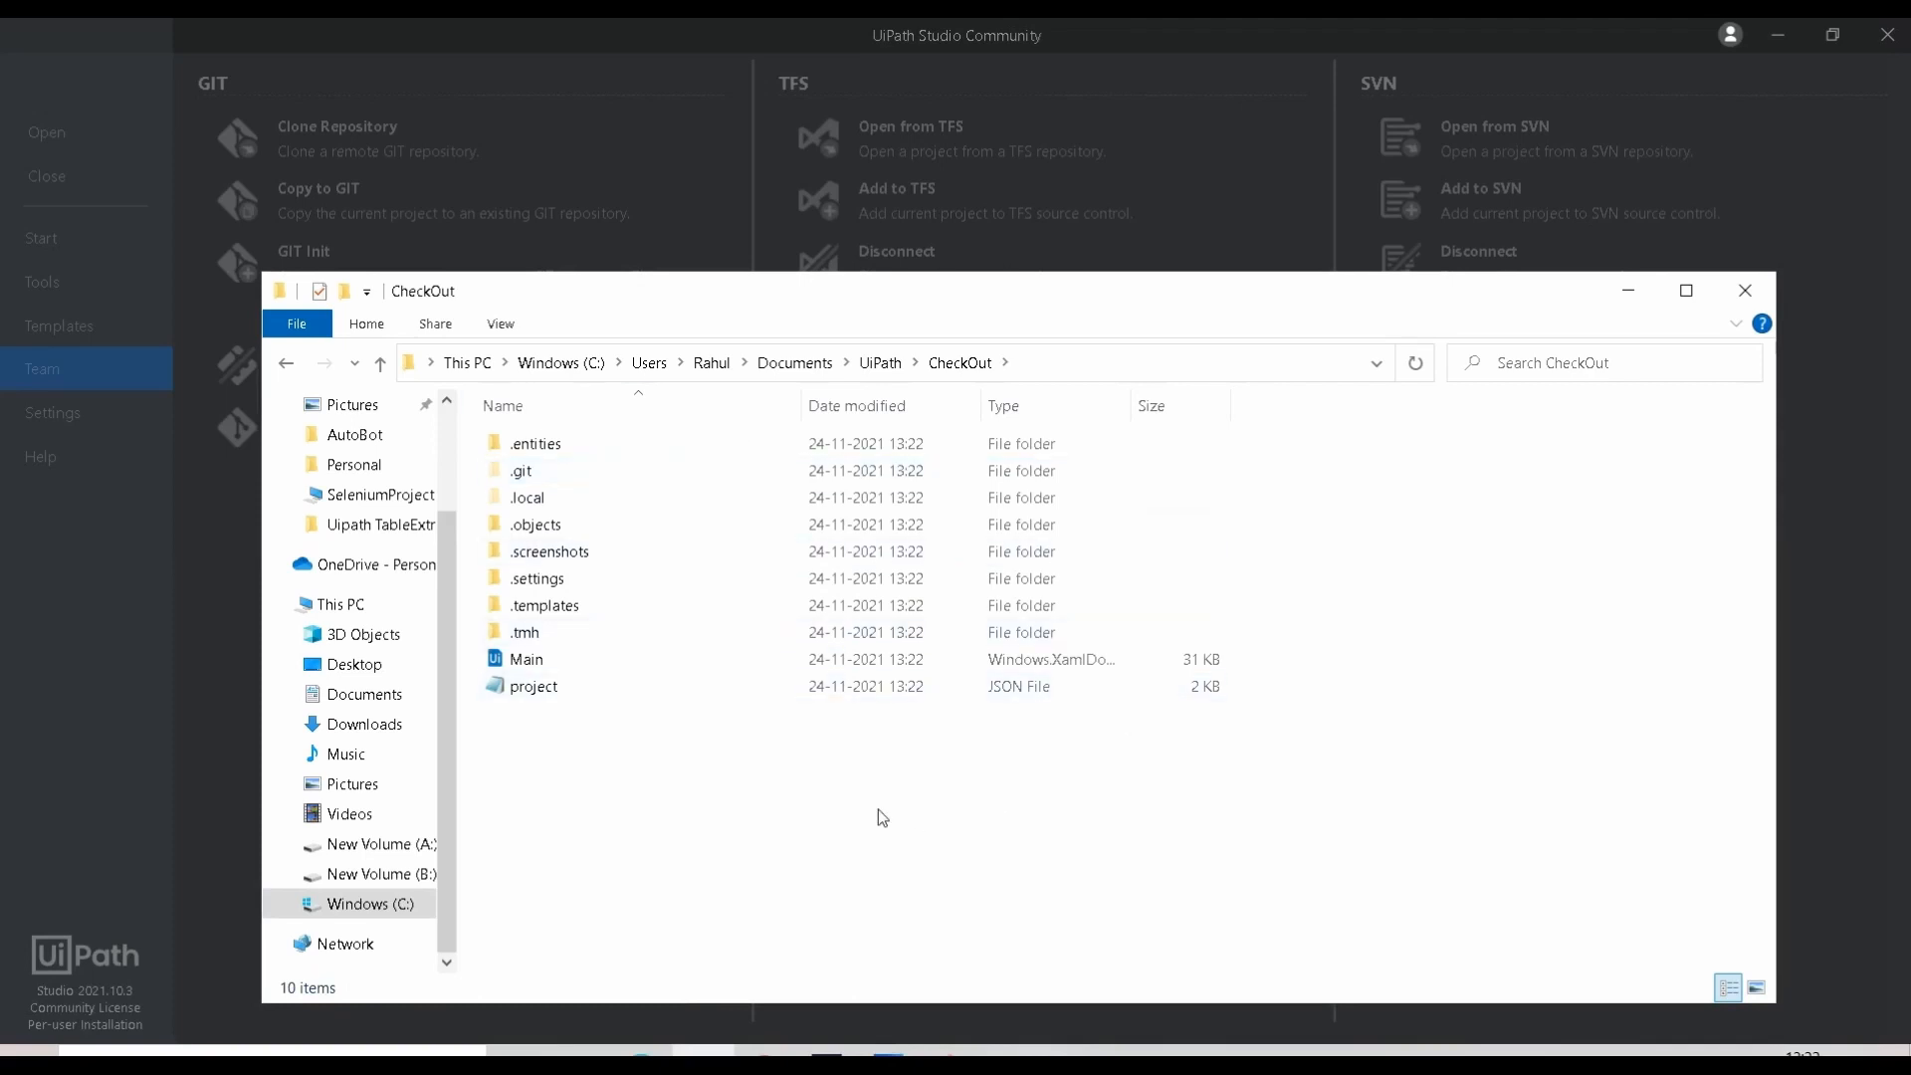
{"action": "left_click", "coordinate": [734, 808]}
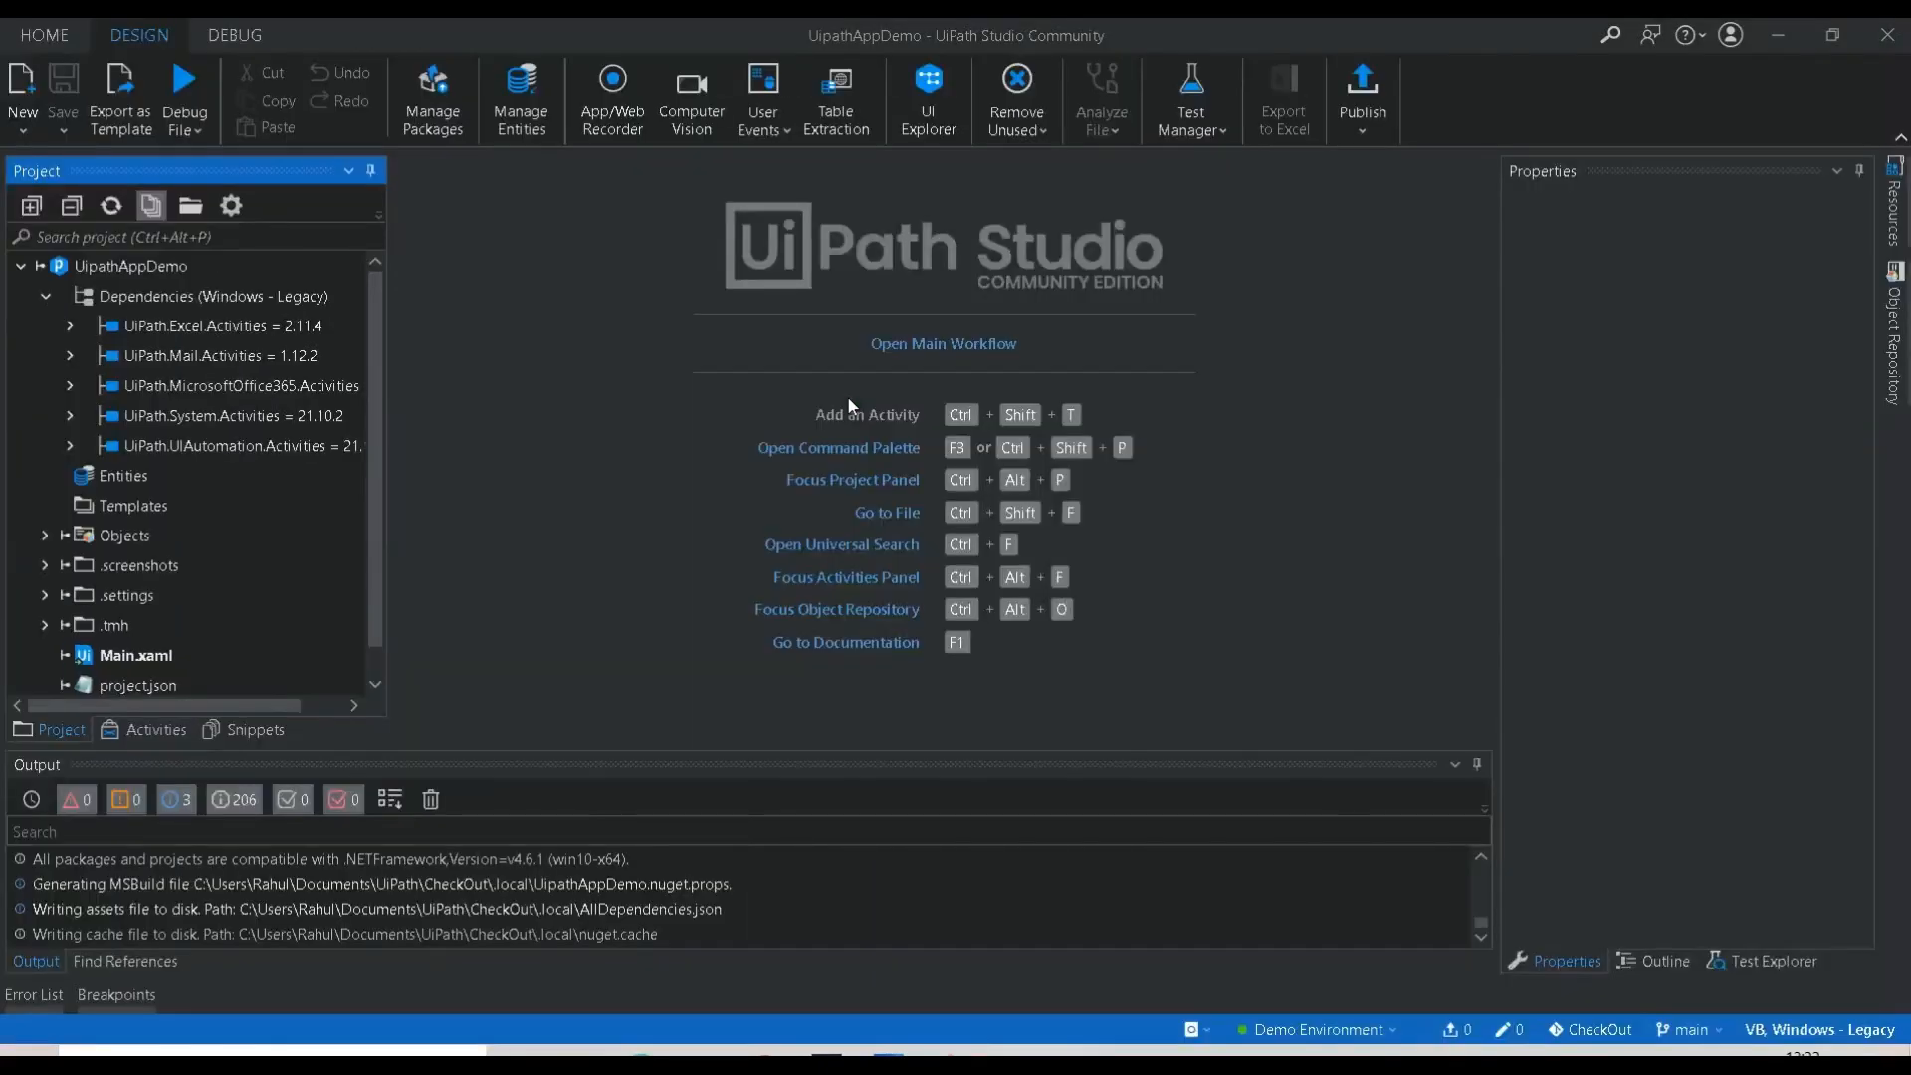
Open the cloned project's main workflow in UiPath Studio and view the general project settings without changing them.
{"action": "mouse_move", "coordinate": [374, 446]}
{"action": "left_mouse_down"}
{"action": "mouse_move", "coordinate": [376, 491]}
{"action": "mouse_move", "coordinate": [371, 384]}
{"action": "mouse_move", "coordinate": [372, 515]}
{"action": "mouse_move", "coordinate": [369, 468]}
{"action": "left_mouse_up"}
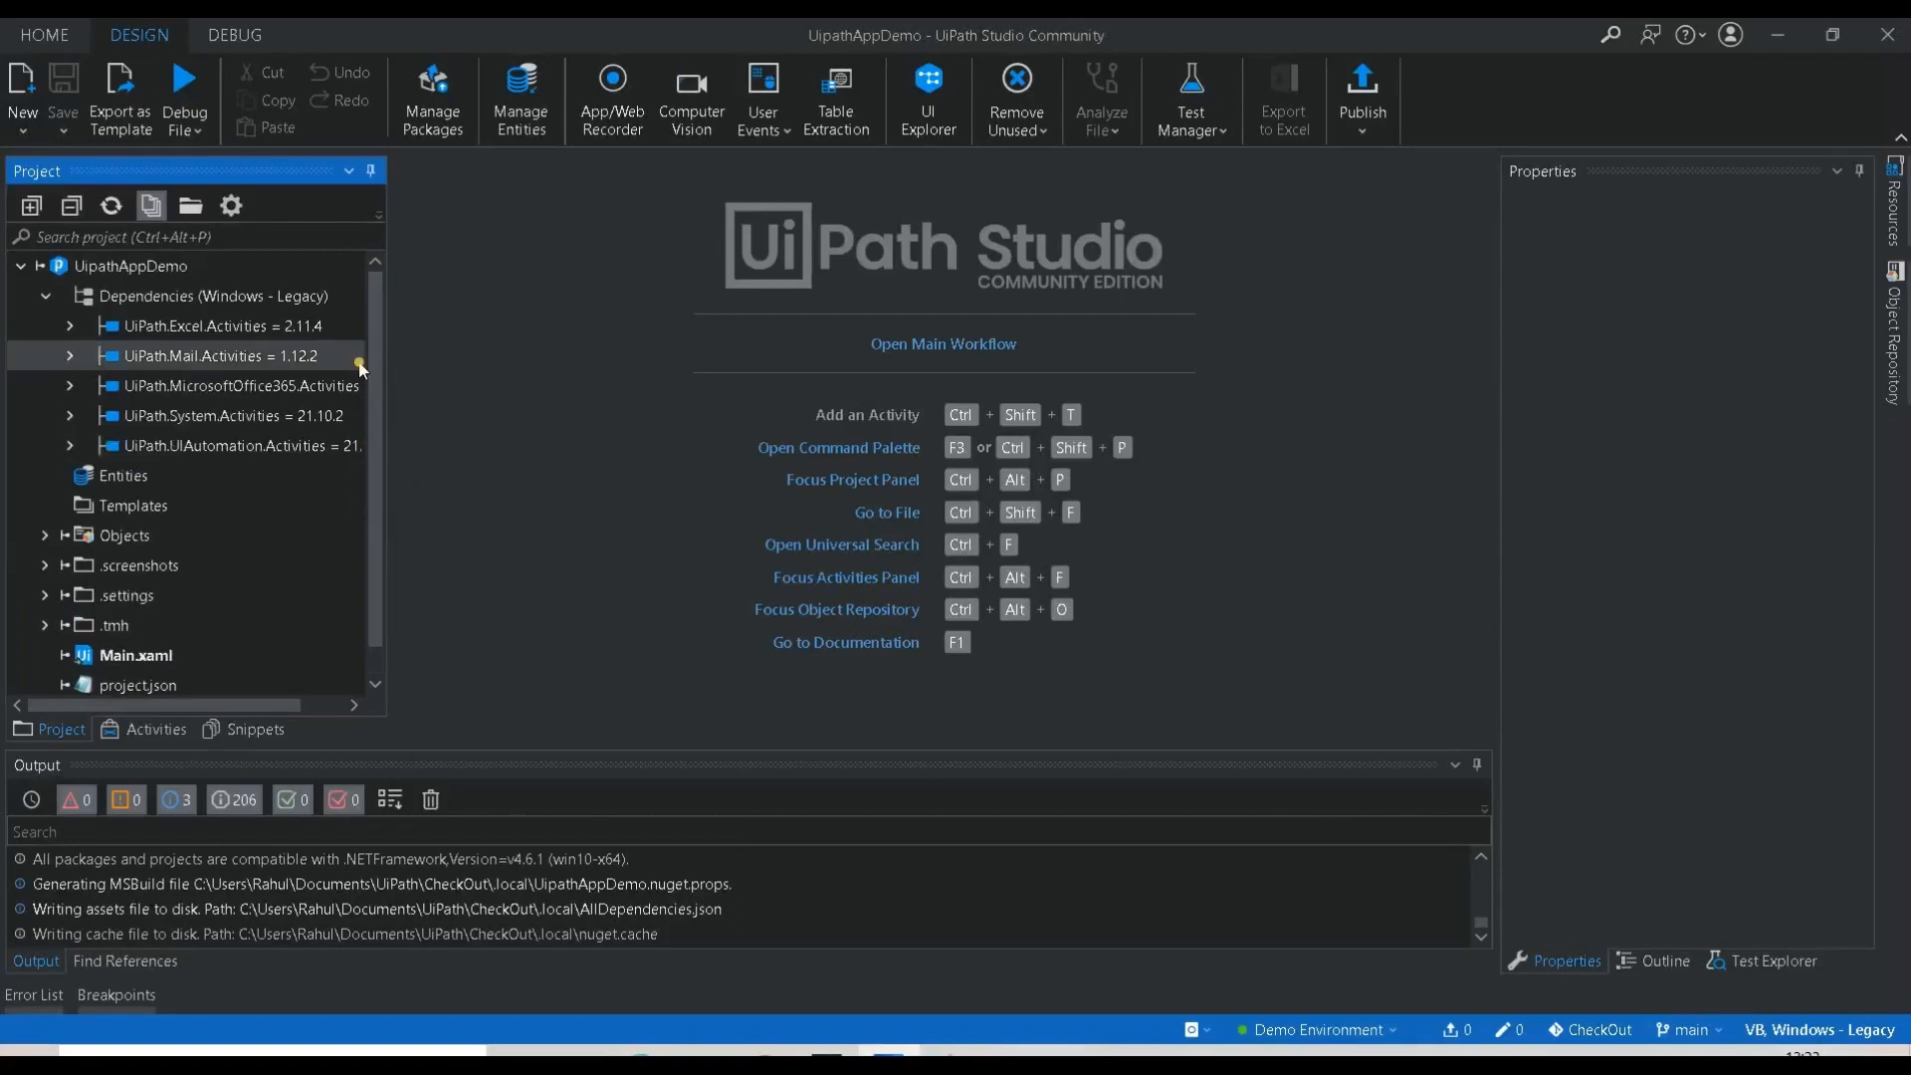
{"action": "left_click", "coordinate": [925, 346]}
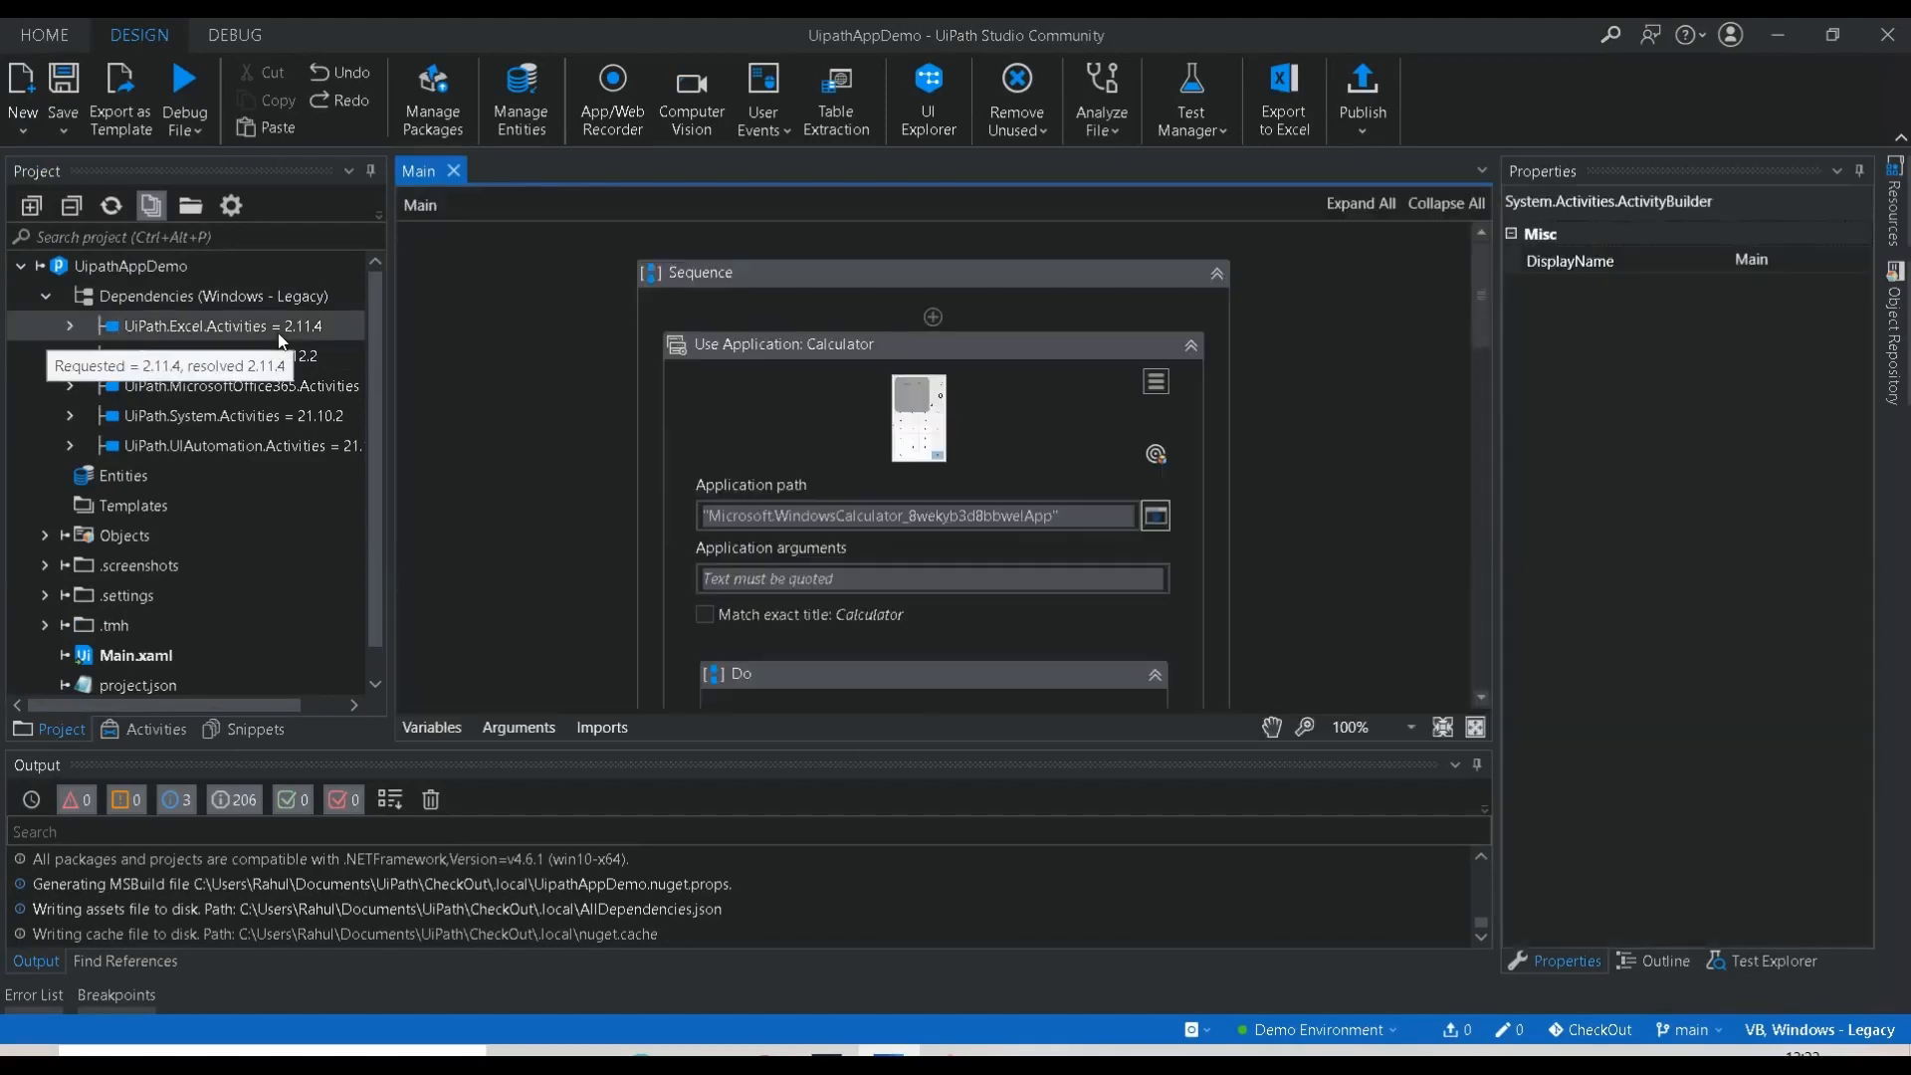
{"action": "left_click", "coordinate": [230, 206]}
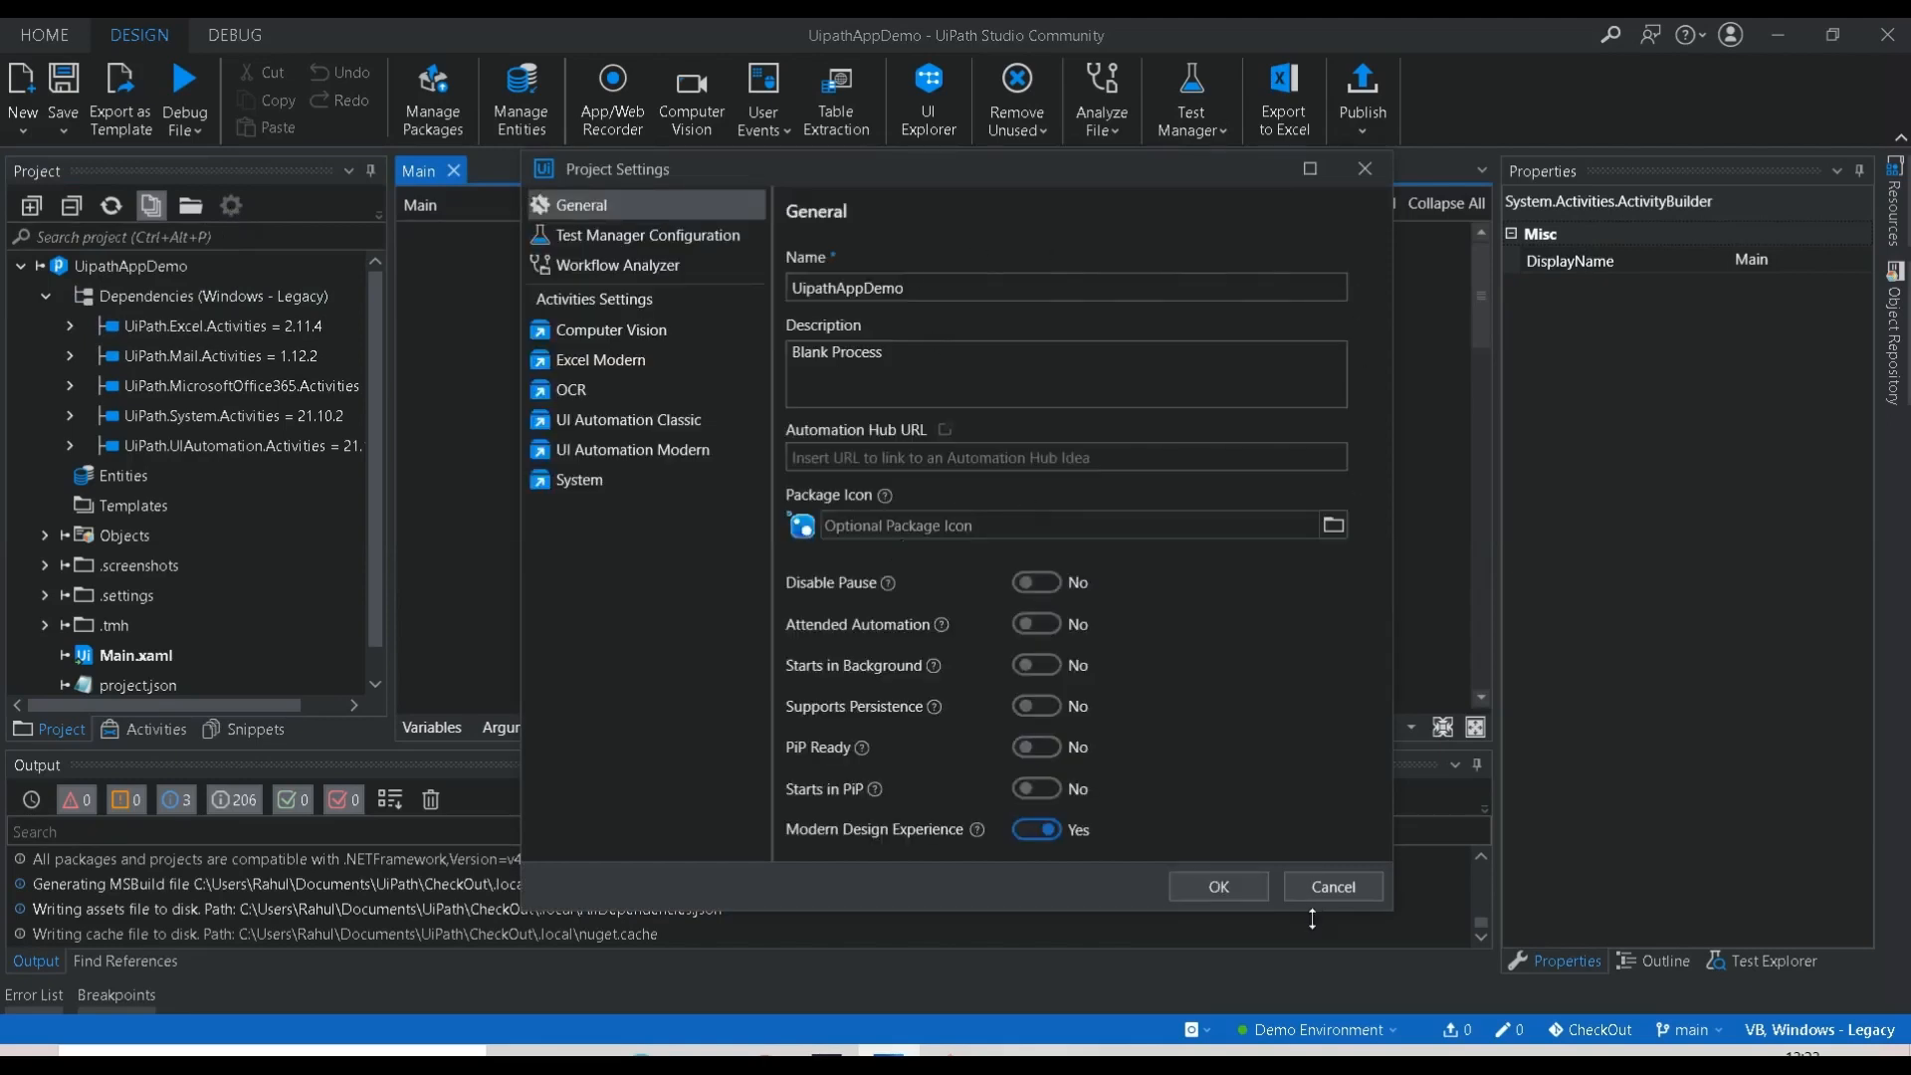
{"action": "left_click", "coordinate": [1334, 896]}
Open the UipathAppDemo project's folder from the project tree, check its location path, and close the folder window.
{"action": "left_click", "coordinate": [139, 267]}
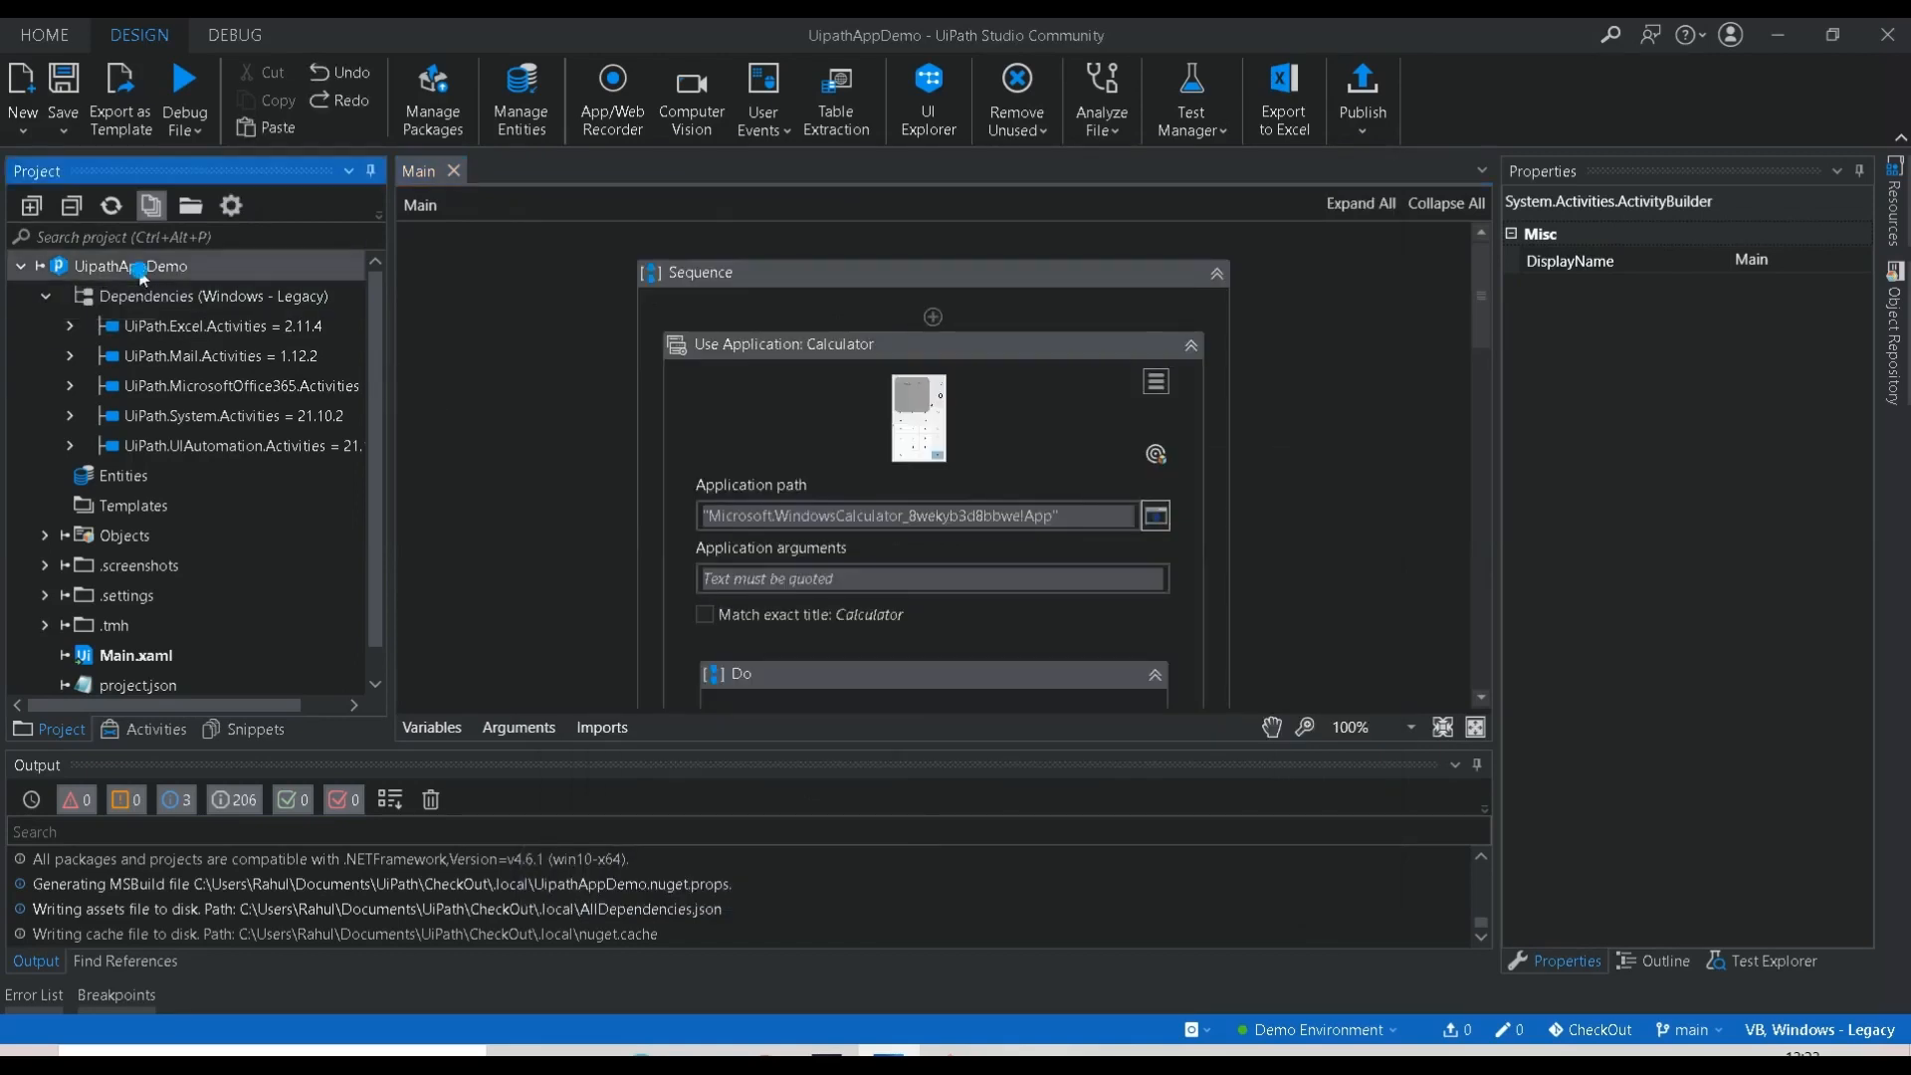
{"action": "right_click", "coordinate": [140, 269]}
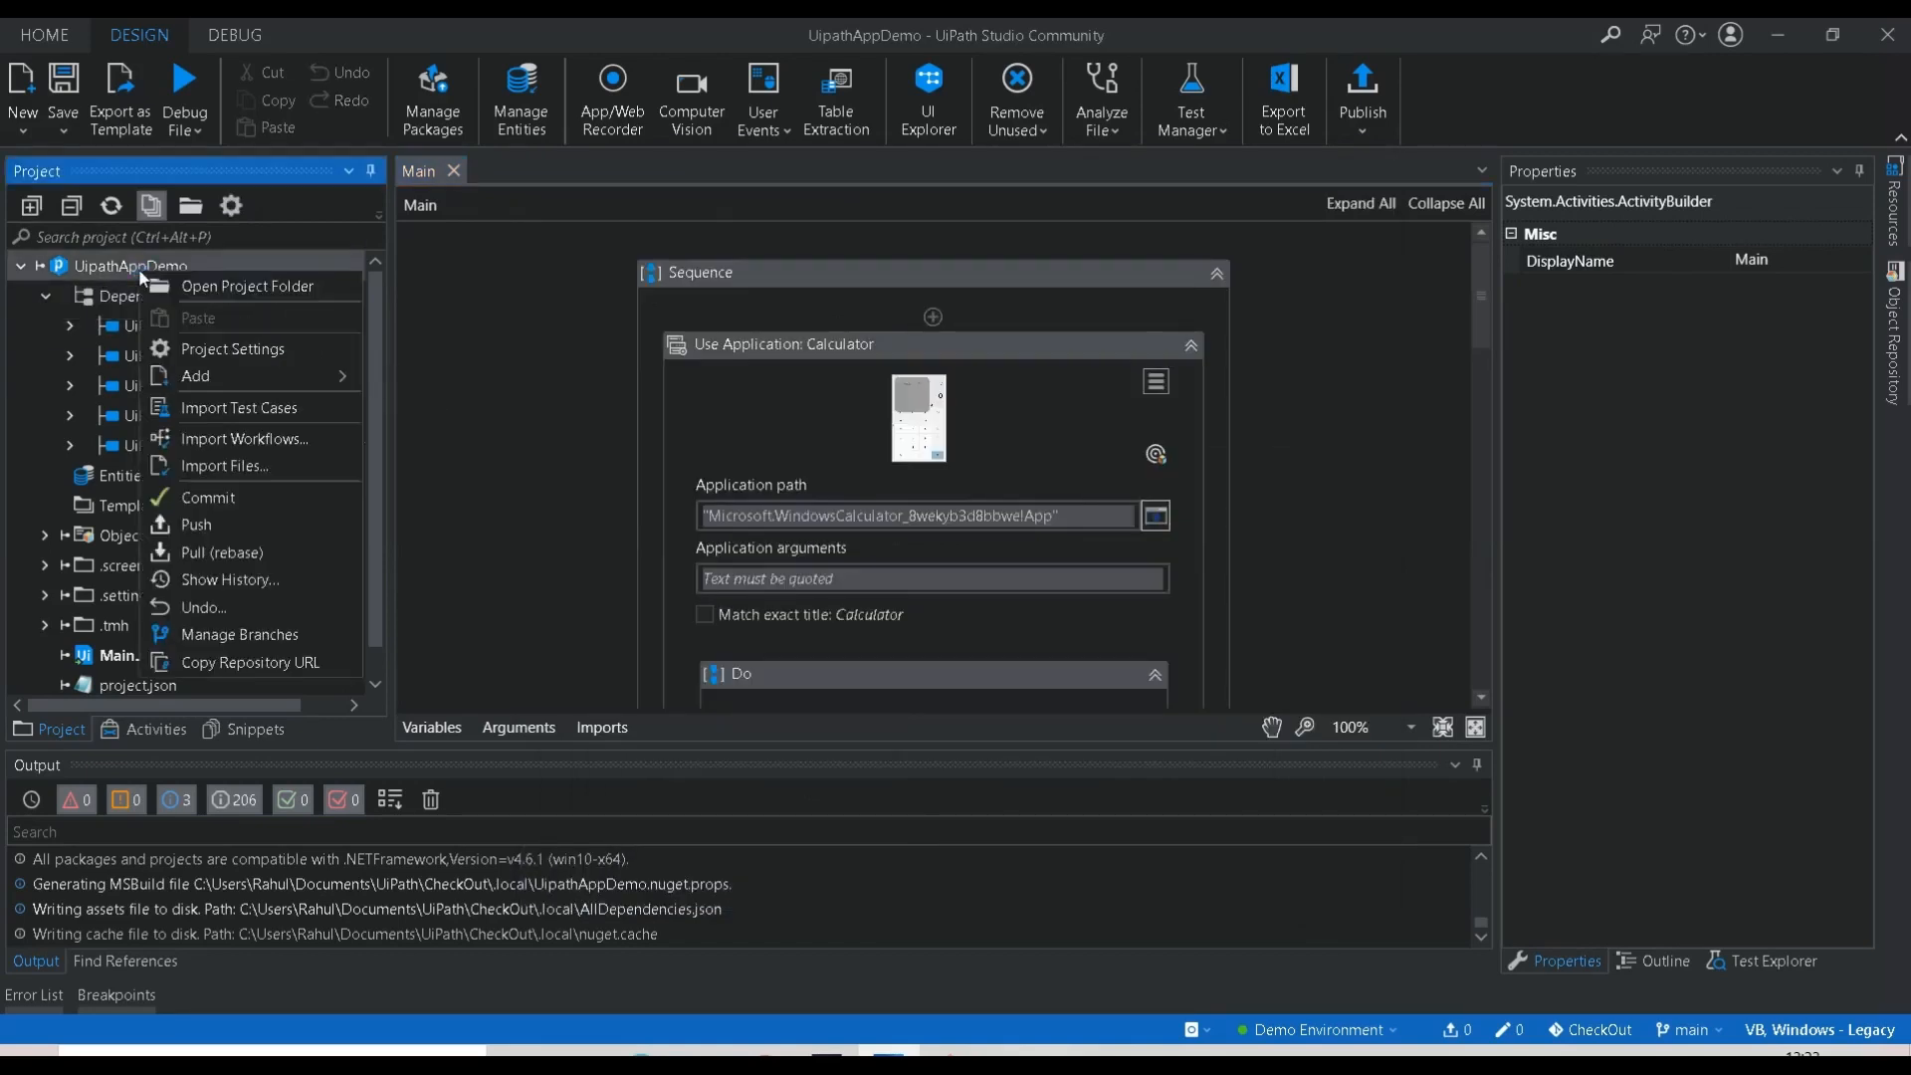
{"action": "left_click", "coordinate": [249, 288]}
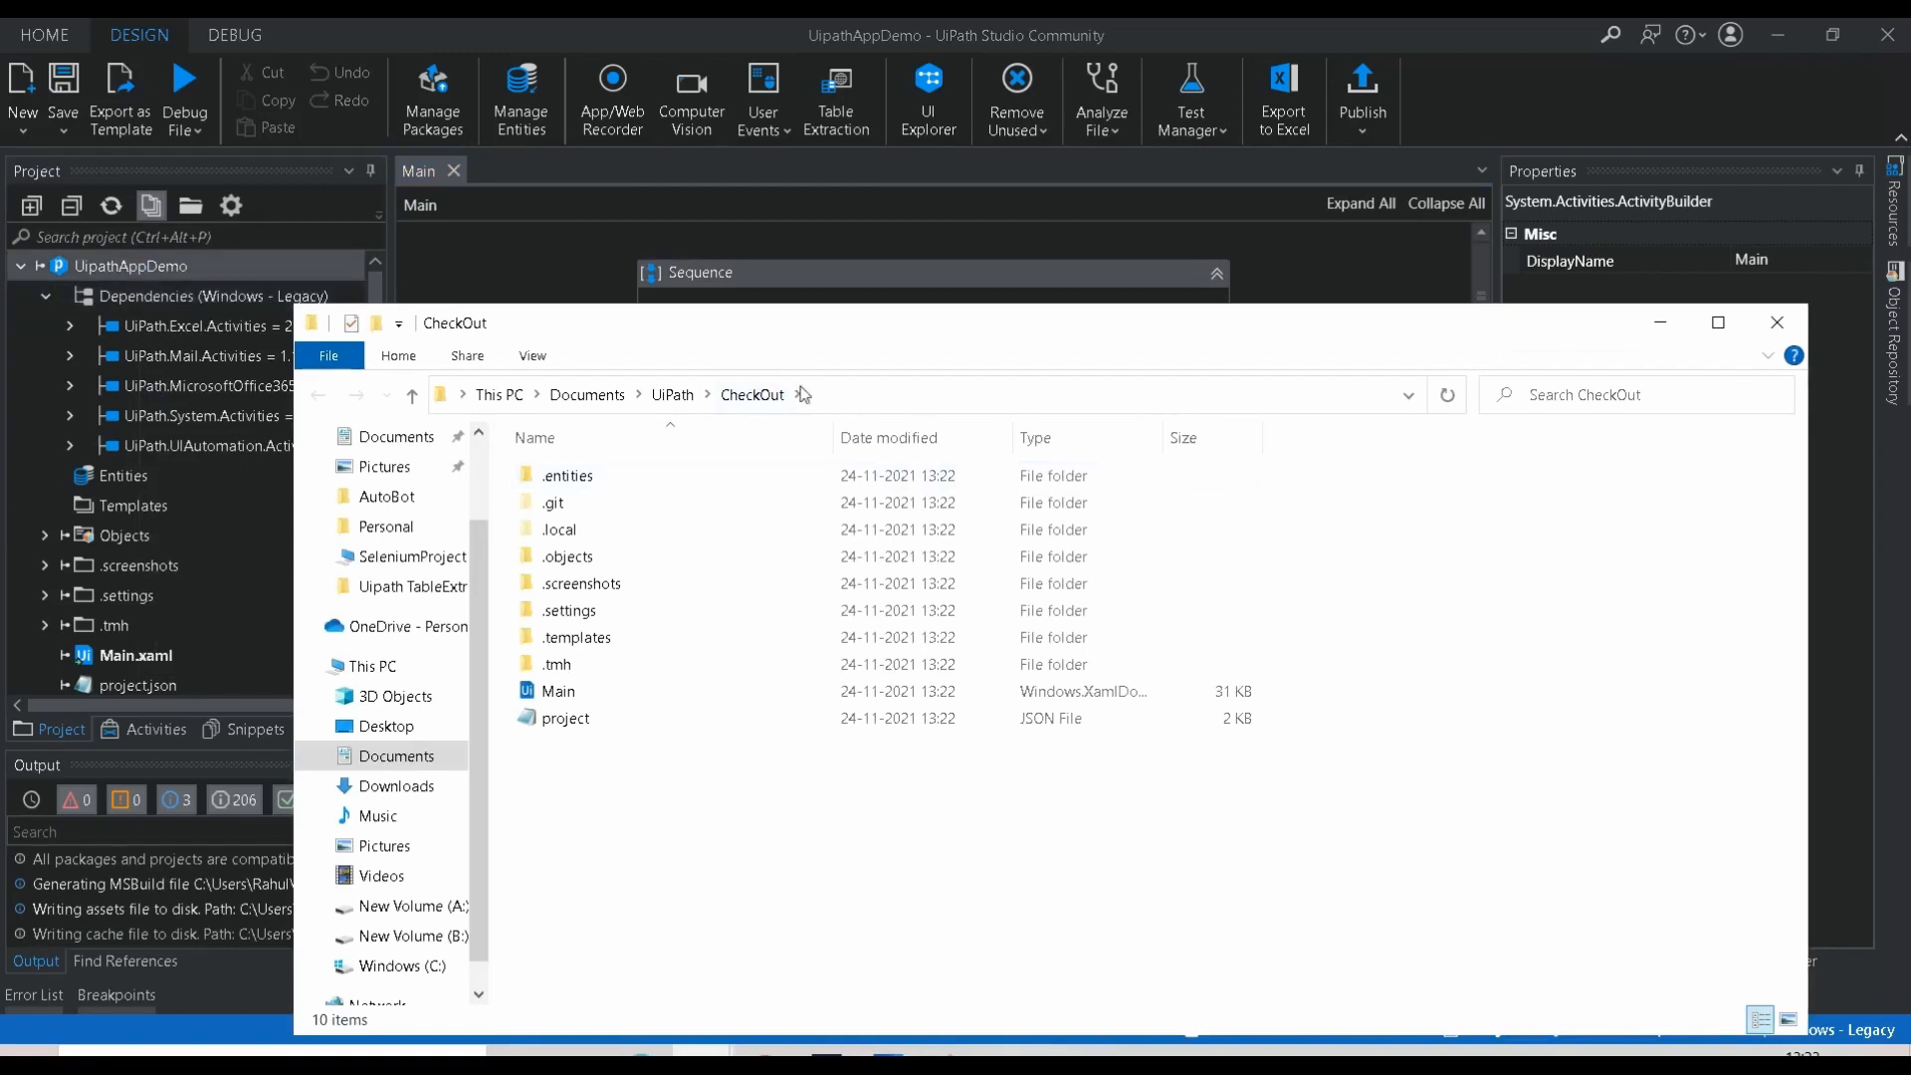
{"action": "left_click", "coordinate": [840, 395]}
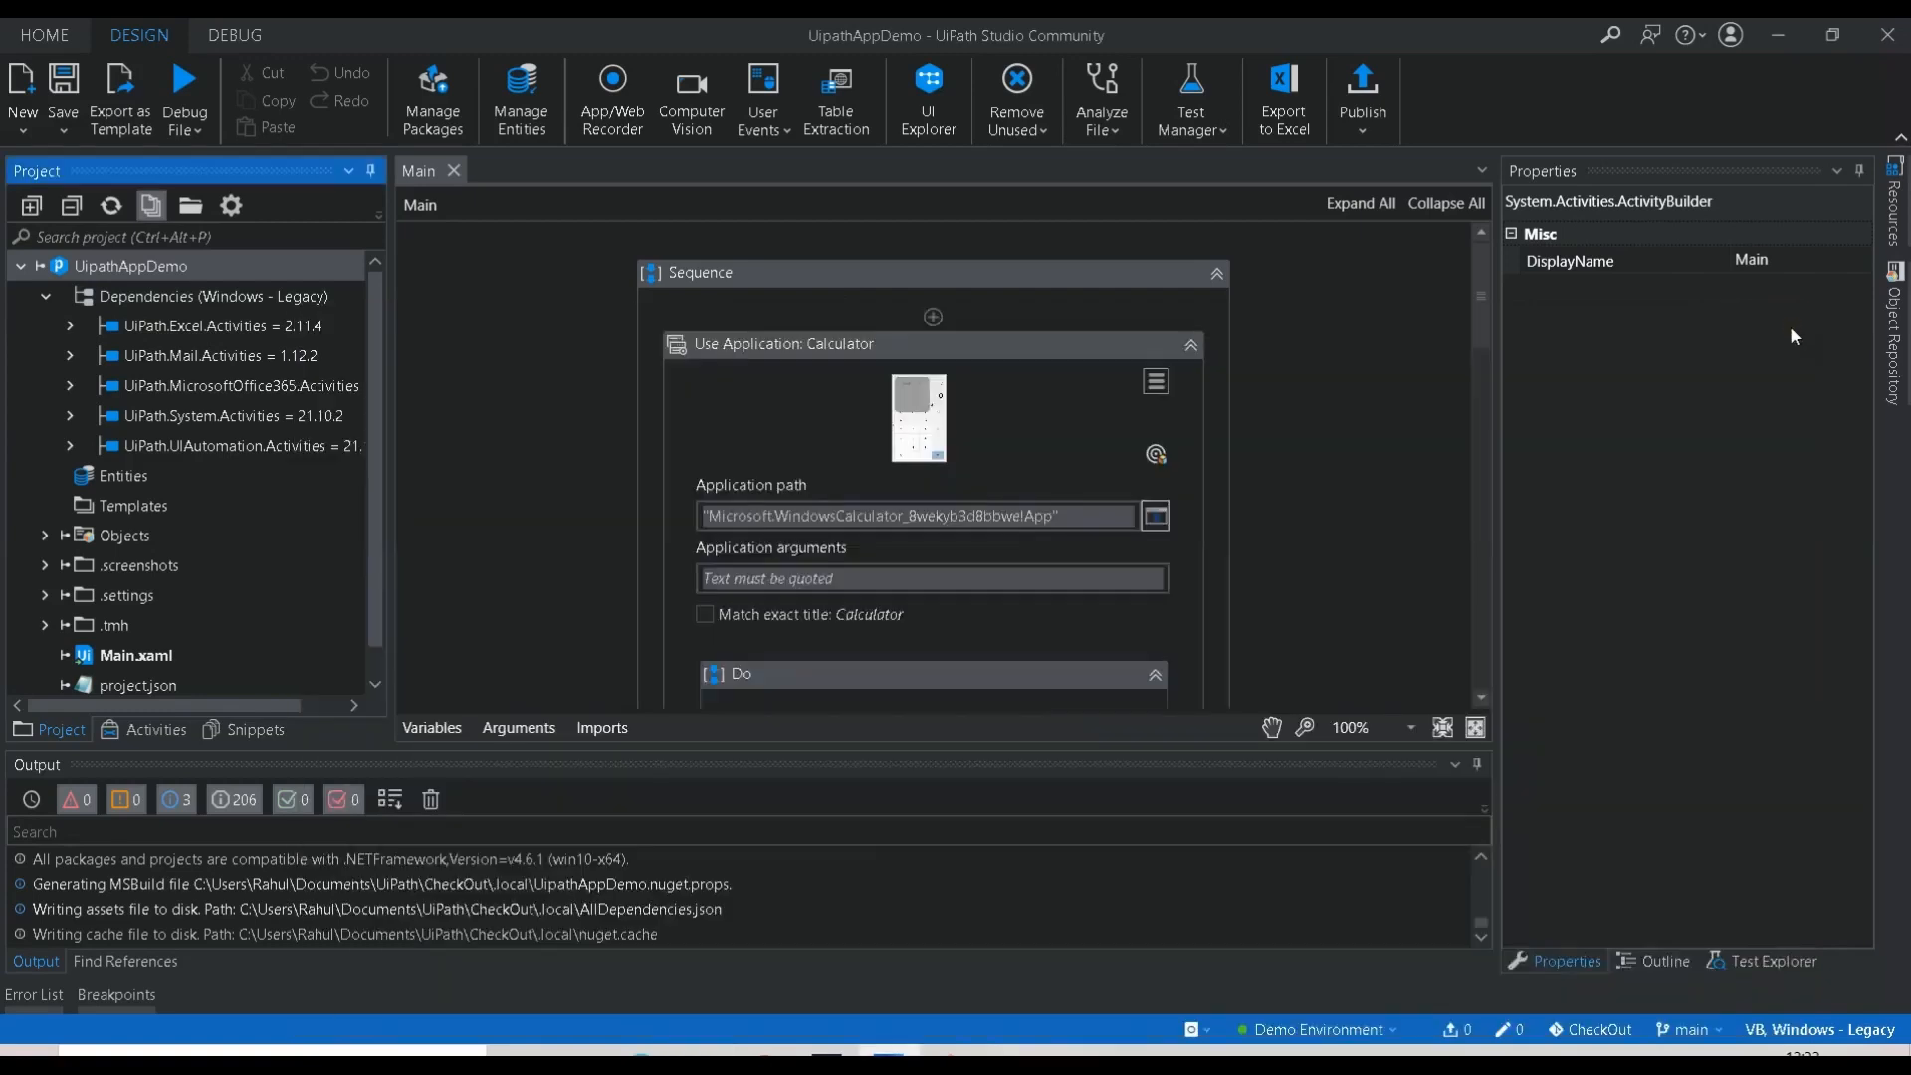
{"action": "left_click", "coordinate": [1778, 322]}
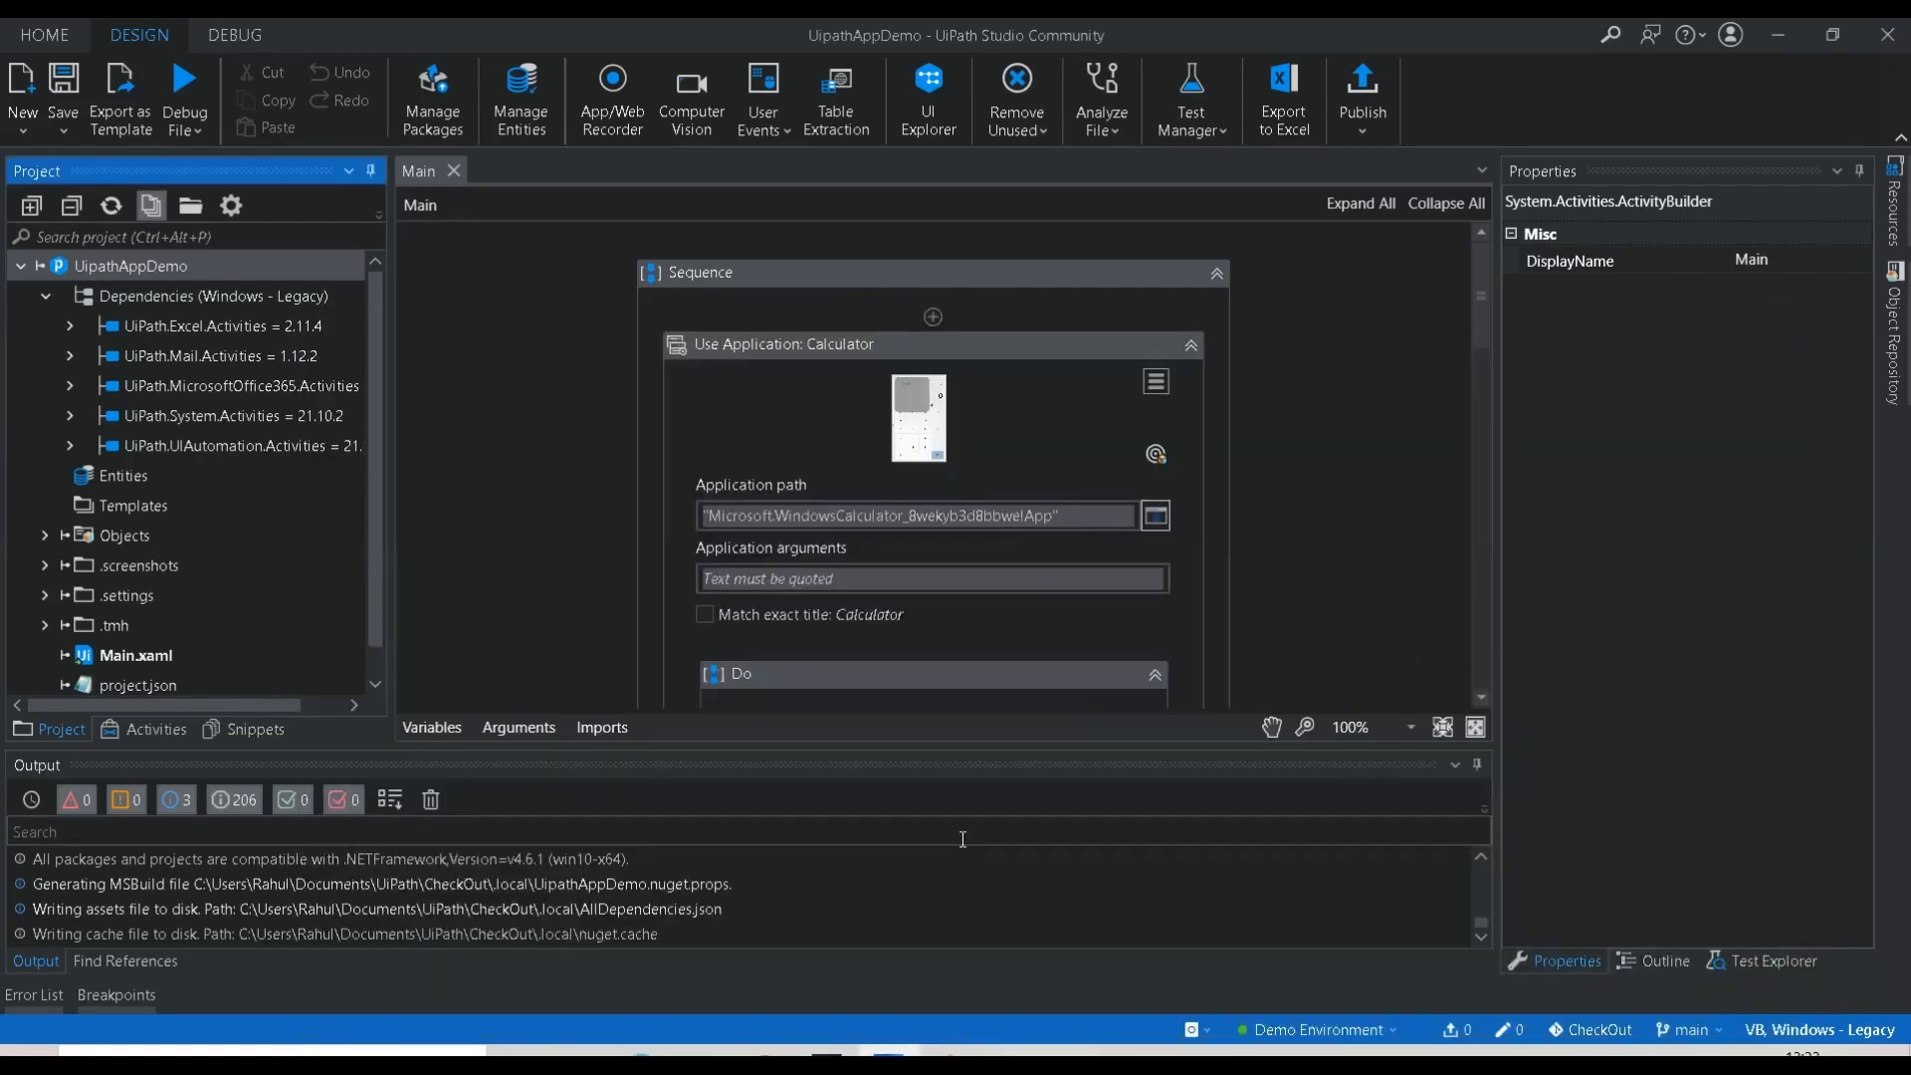